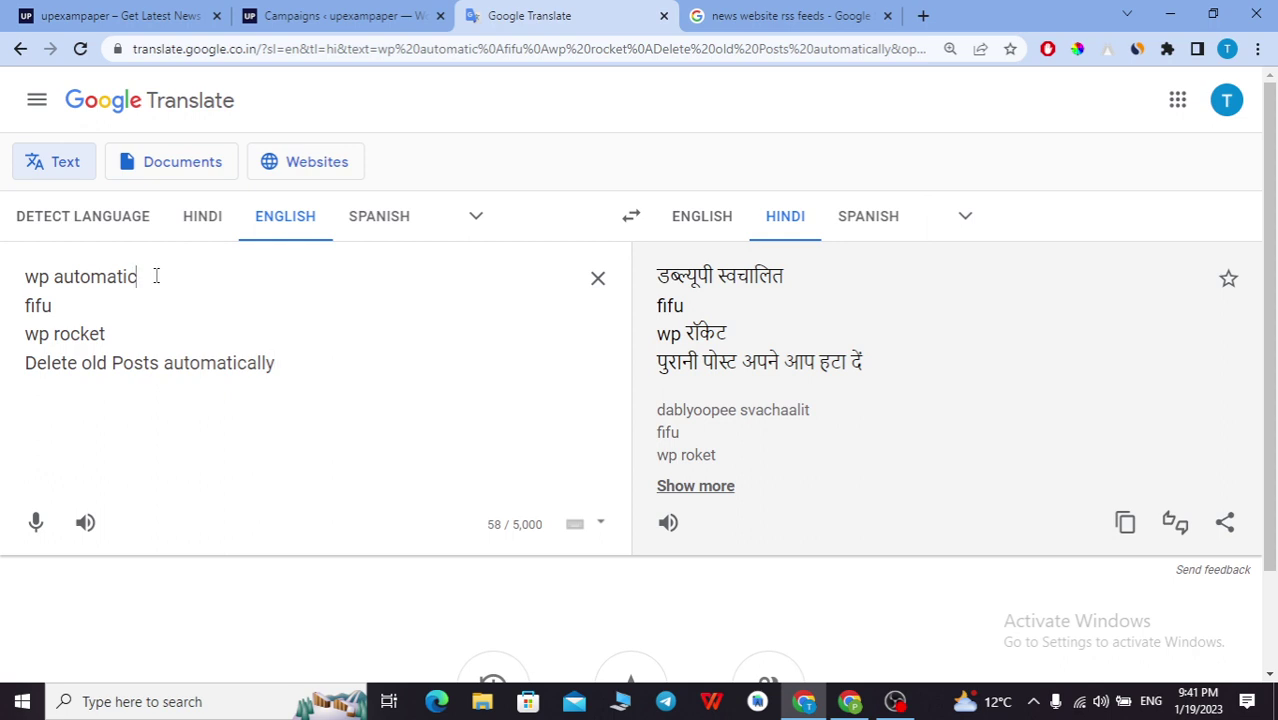
- Search the web for "wp automatic plugin free download" in a new tab, using the plugin name copied from the translation text
{"action": "left_click_drag", "start_coordinate": [157, 277], "coordinate": [22, 278]}
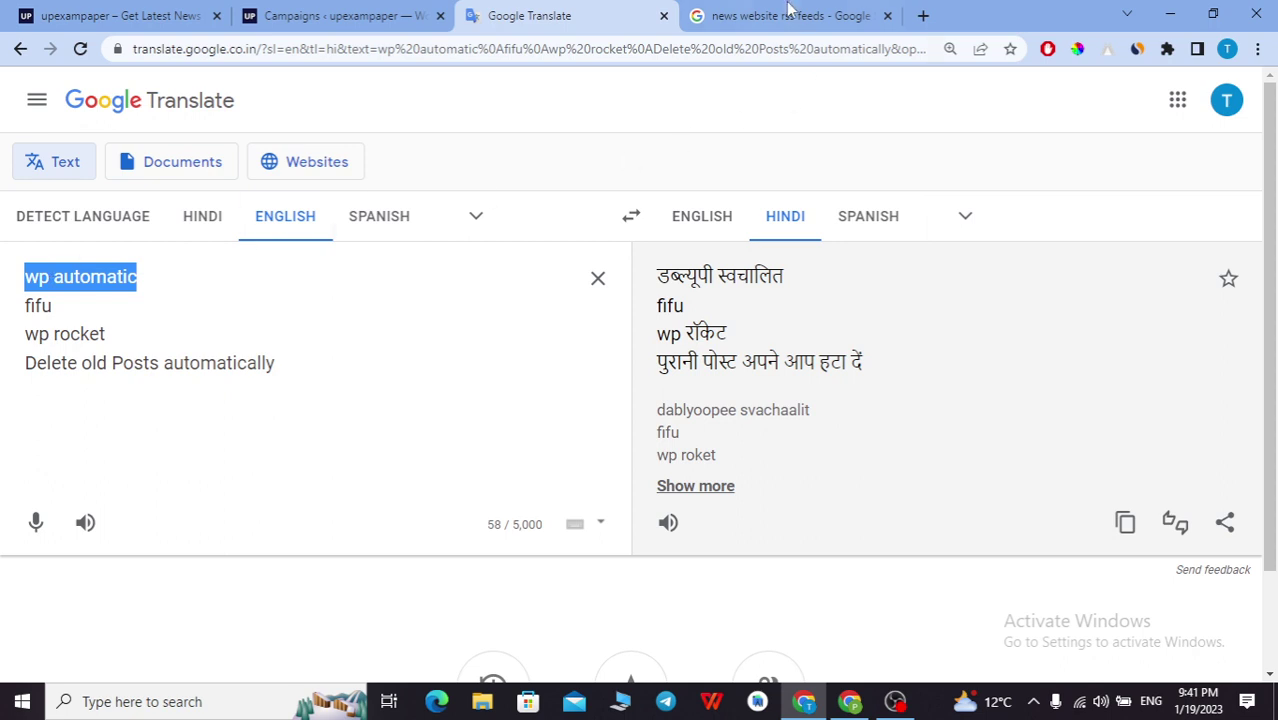
{"action": "key", "text": "ctrl+c"}
{"action": "key", "text": "ctrl+t"}
{"action": "key", "text": "ctrl+v"}
{"action": "type", "text": "pl"}
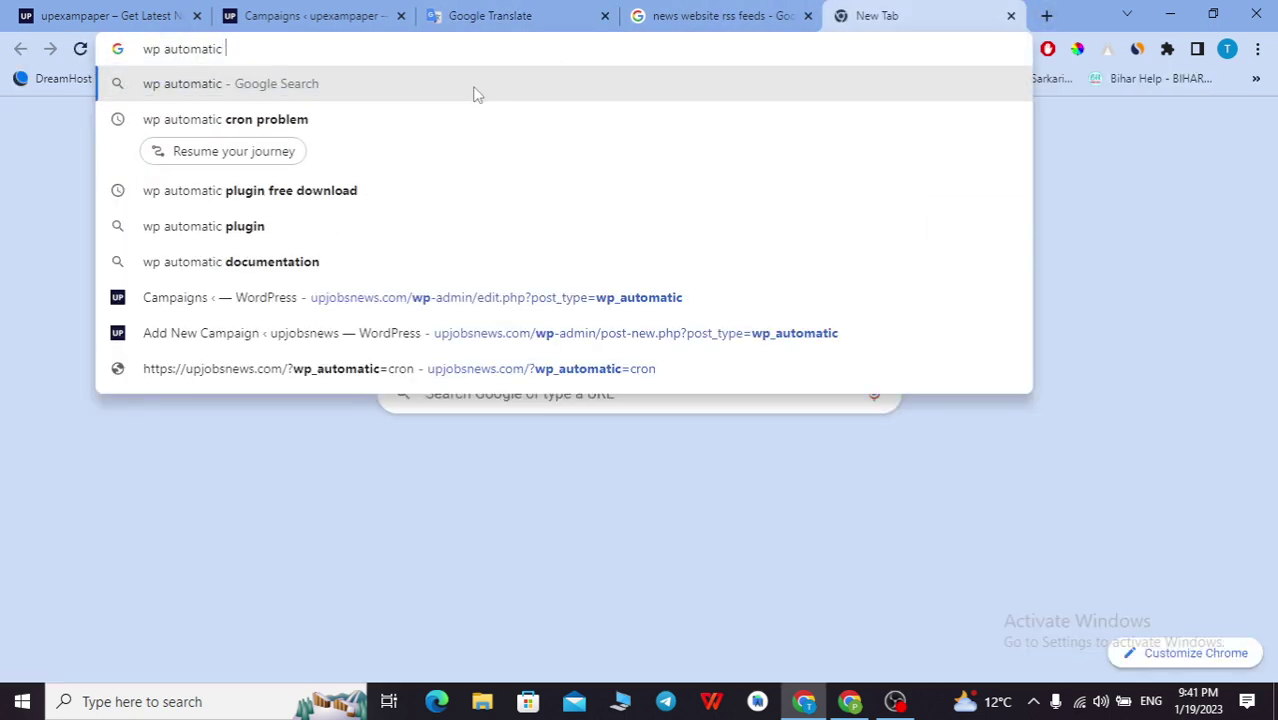
{"action": "type", "text": "ufin"}
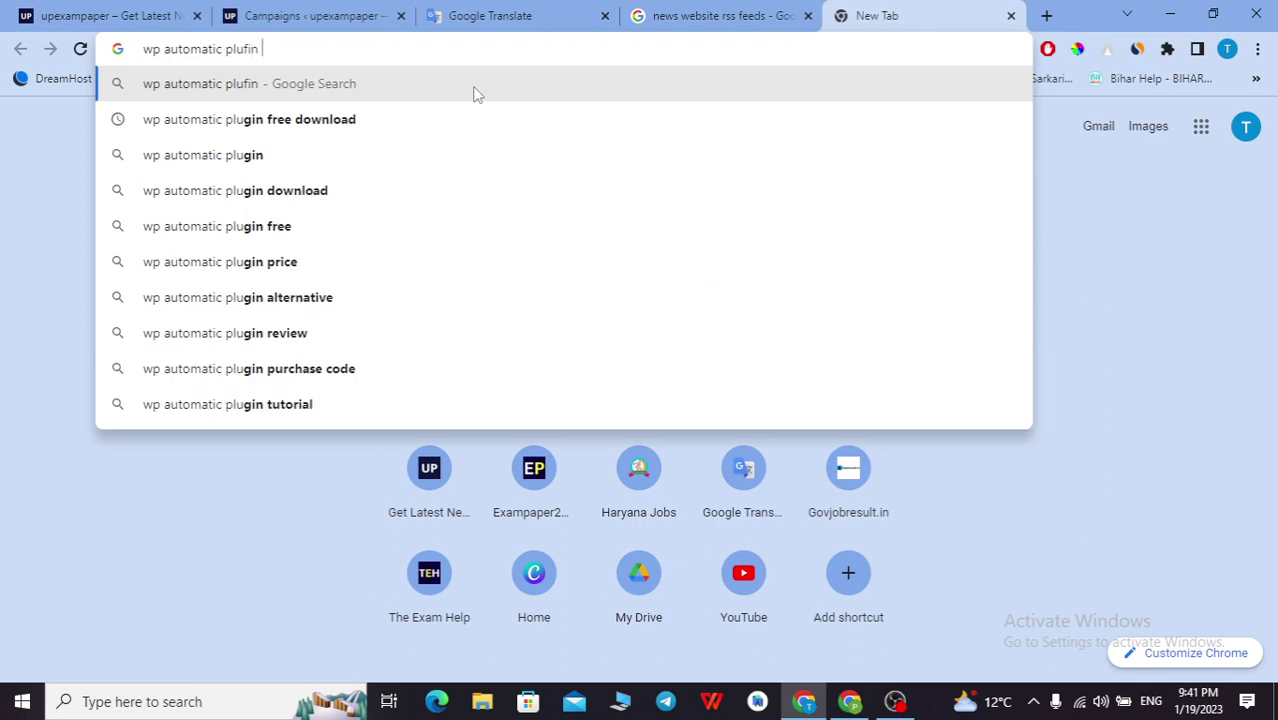
{"action": "key", "text": "BackSpace"}
{"action": "key", "text": "BackSpace"}
{"action": "key", "text": "BackSpace"}
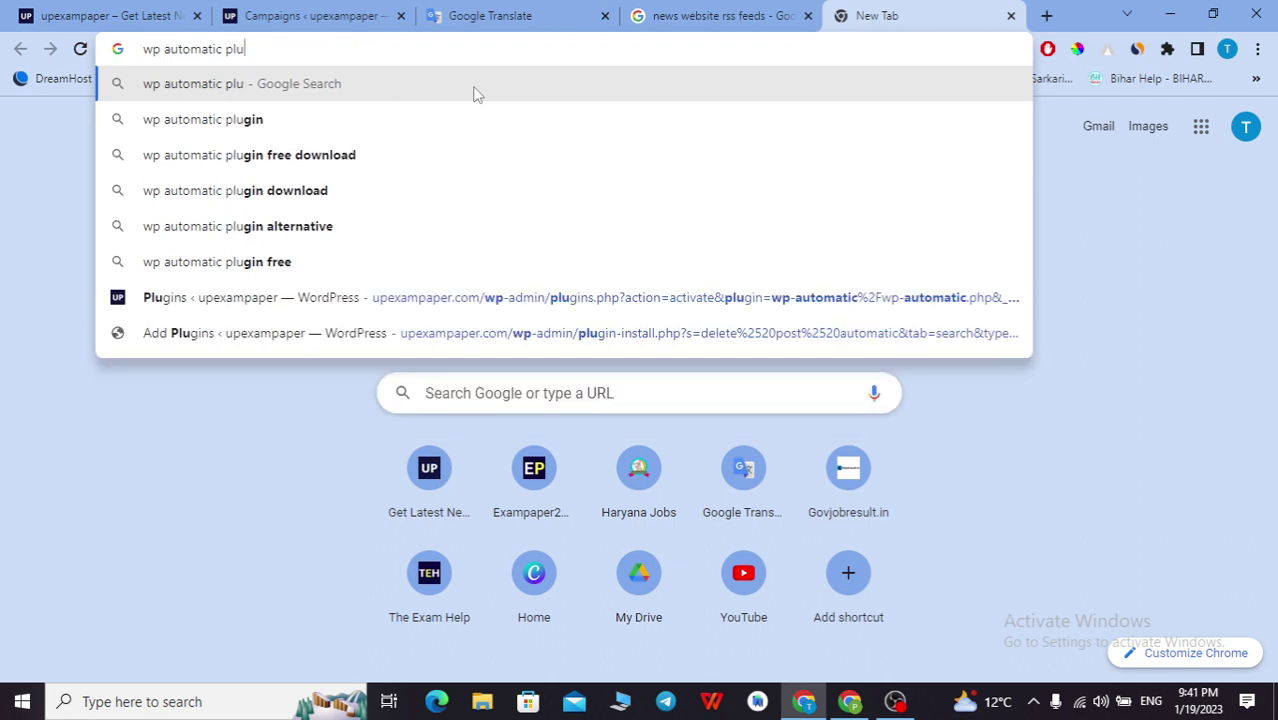
{"action": "type", "text": "gn"}
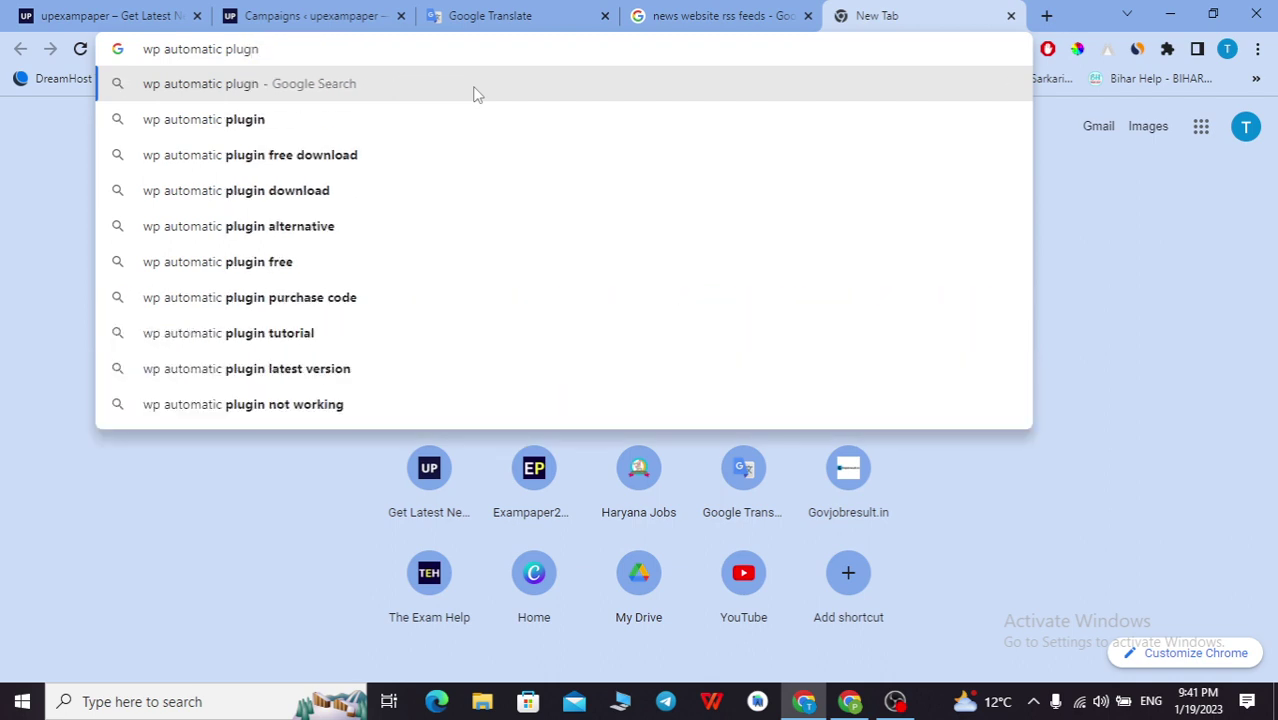
{"action": "left_click", "coordinate": [340, 156]}
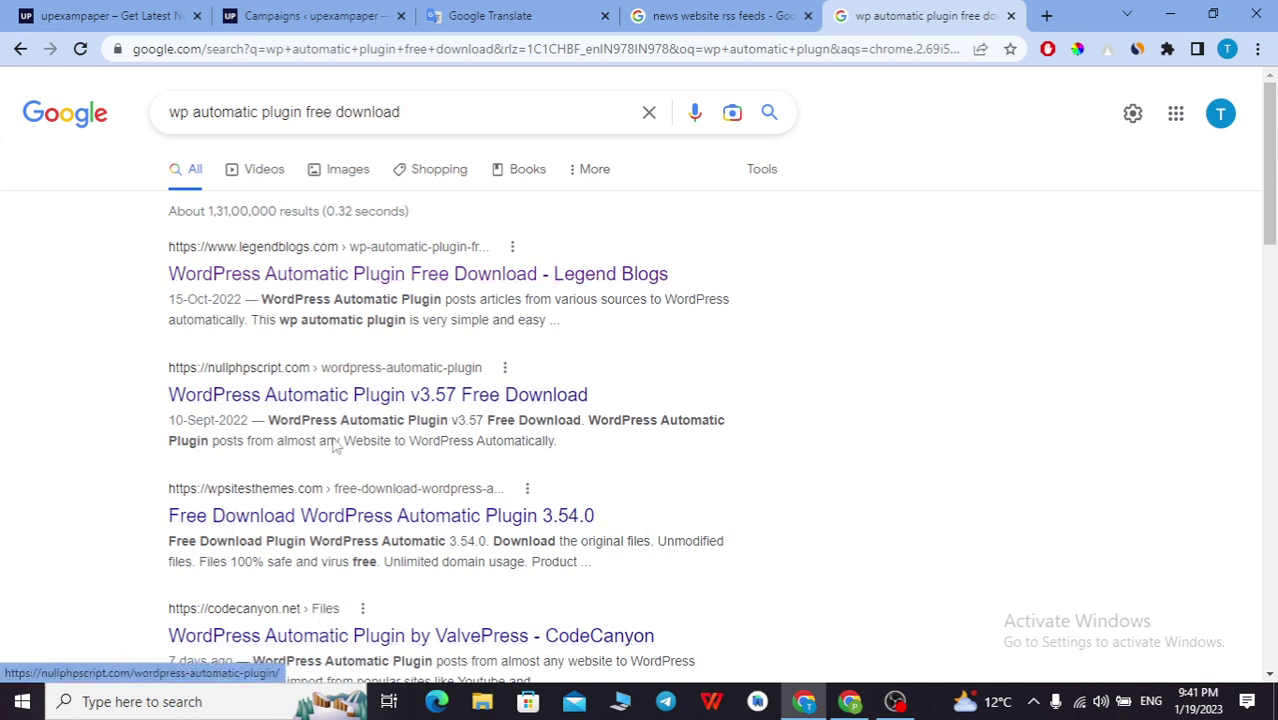
- Search the WordPress plugin directory for "fifu" and locate the Featured Image from URL (FIFU) plugin
{"action": "left_click", "coordinate": [520, 16]}
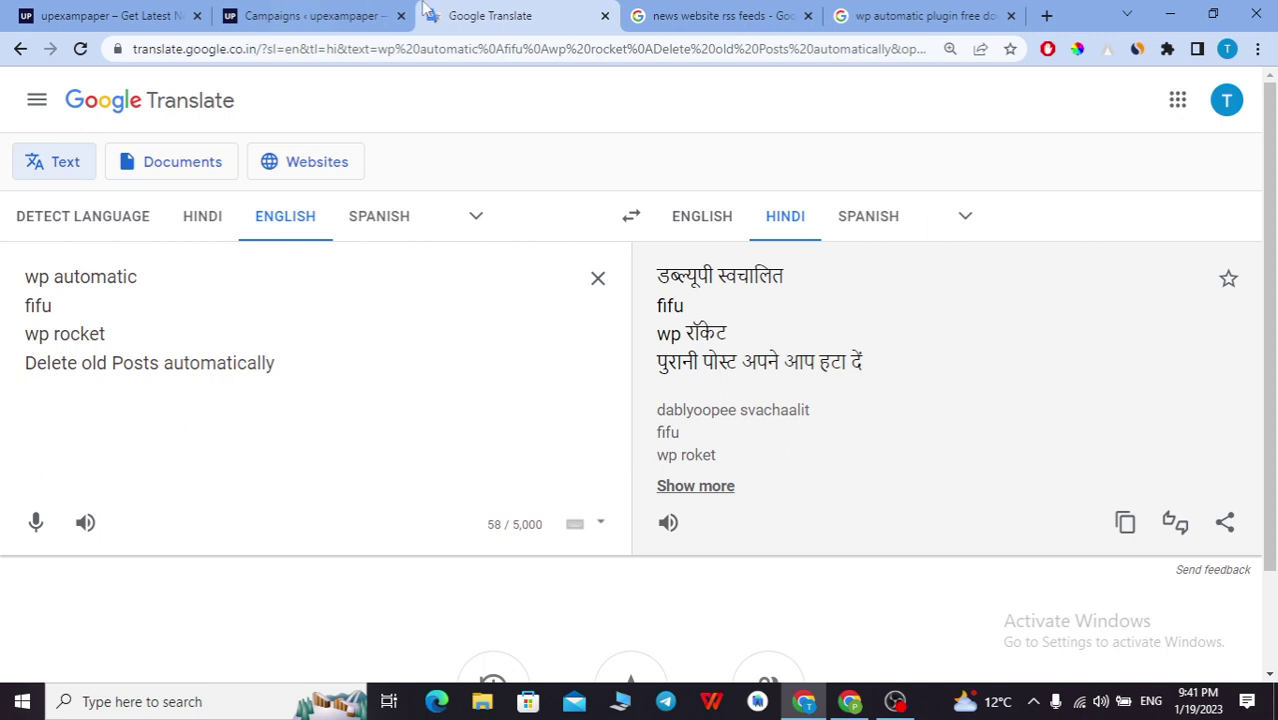
{"action": "double_click", "coordinate": [32, 308]}
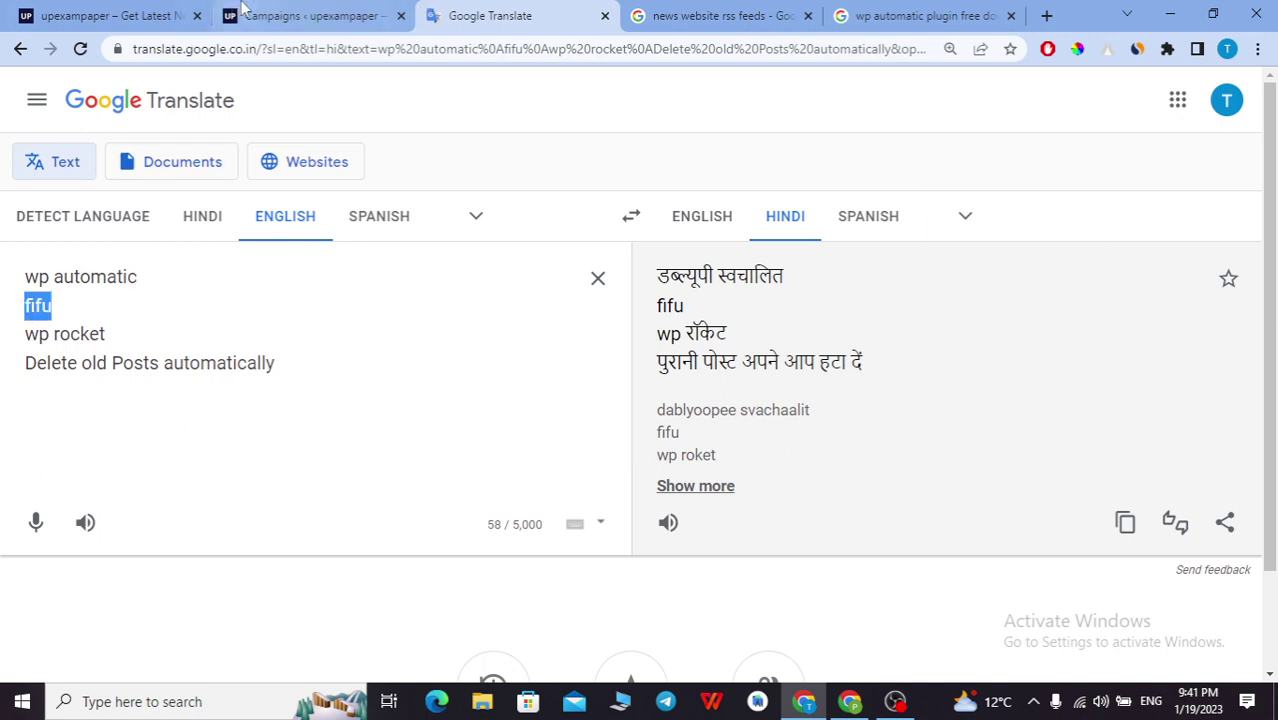
{"action": "left_click", "coordinate": [280, 14]}
{"action": "mouse_move", "coordinate": [88, 348]}
{"action": "mouse_move", "coordinate": [60, 370]}
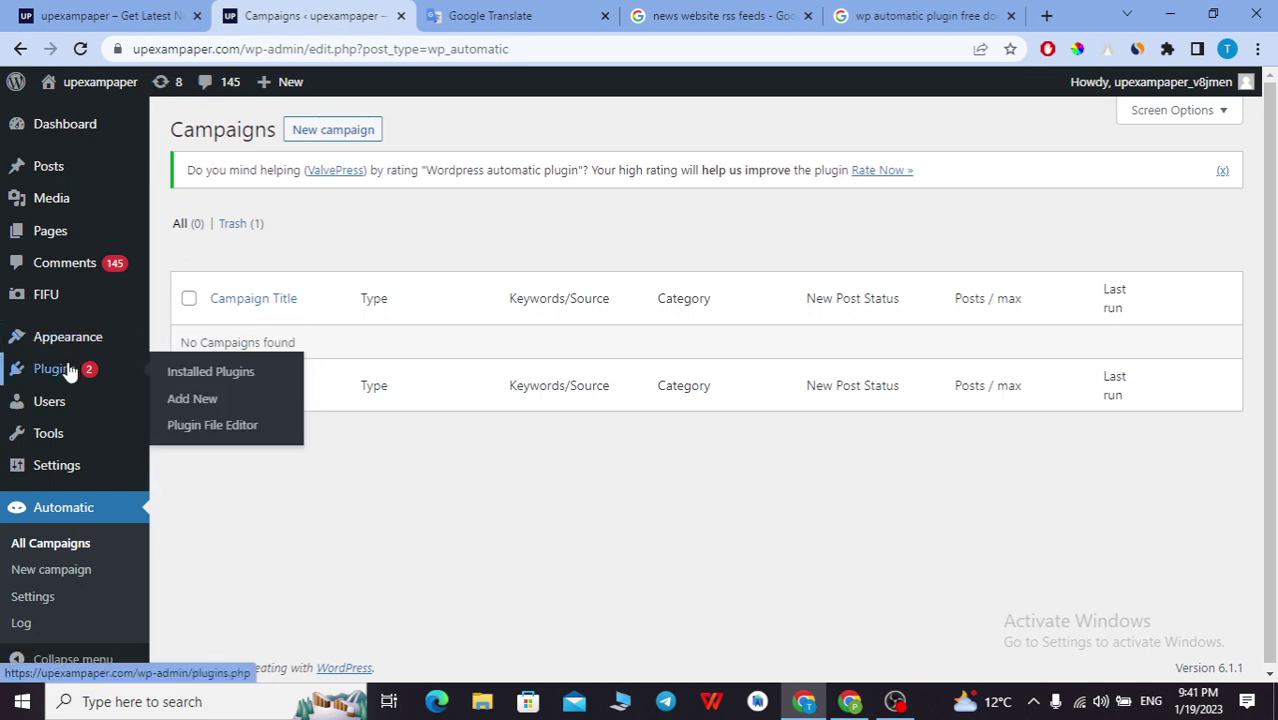
{"action": "left_click", "coordinate": [201, 401]}
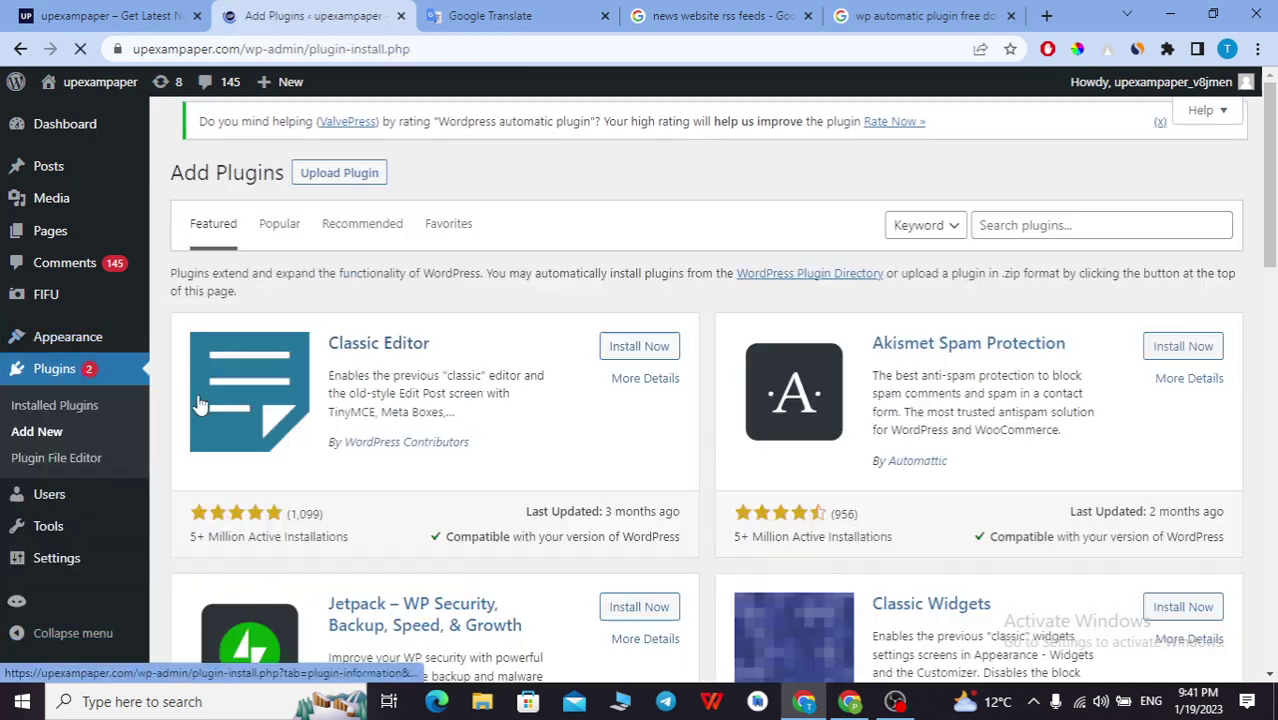
{"action": "left_click", "coordinate": [1029, 235]}
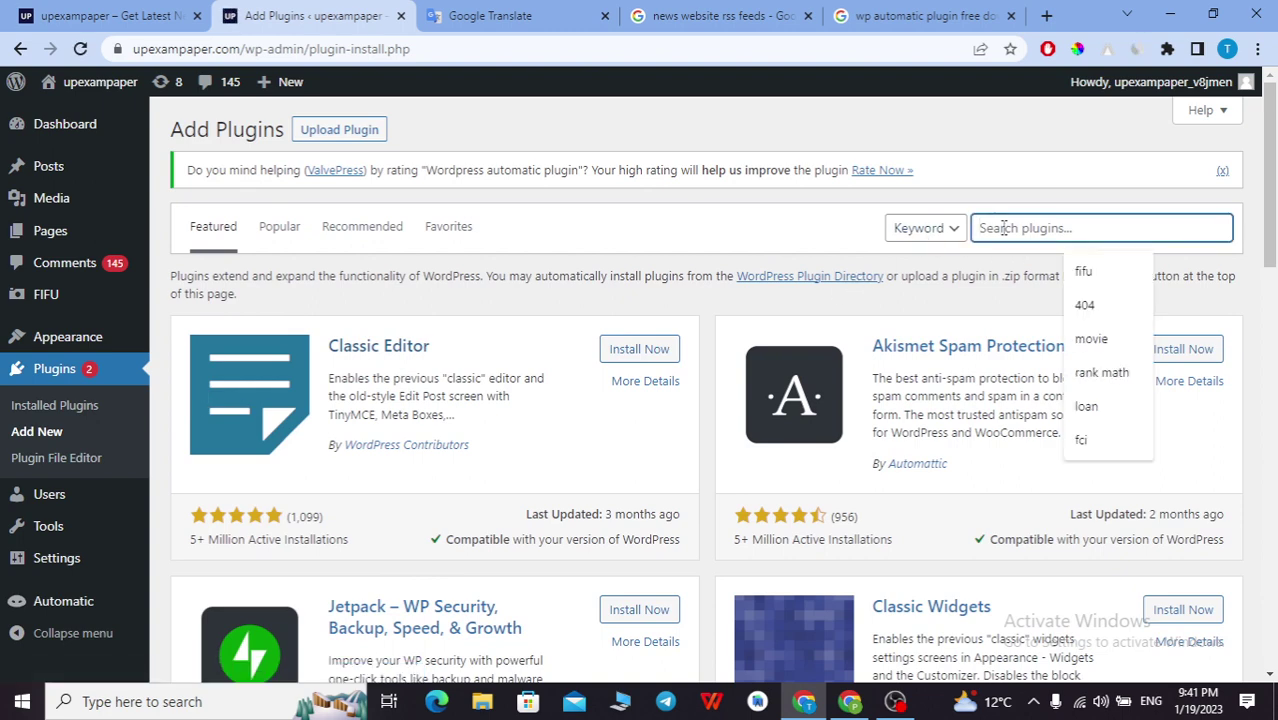
{"action": "key", "text": "Down"}
{"action": "key", "text": "Return"}
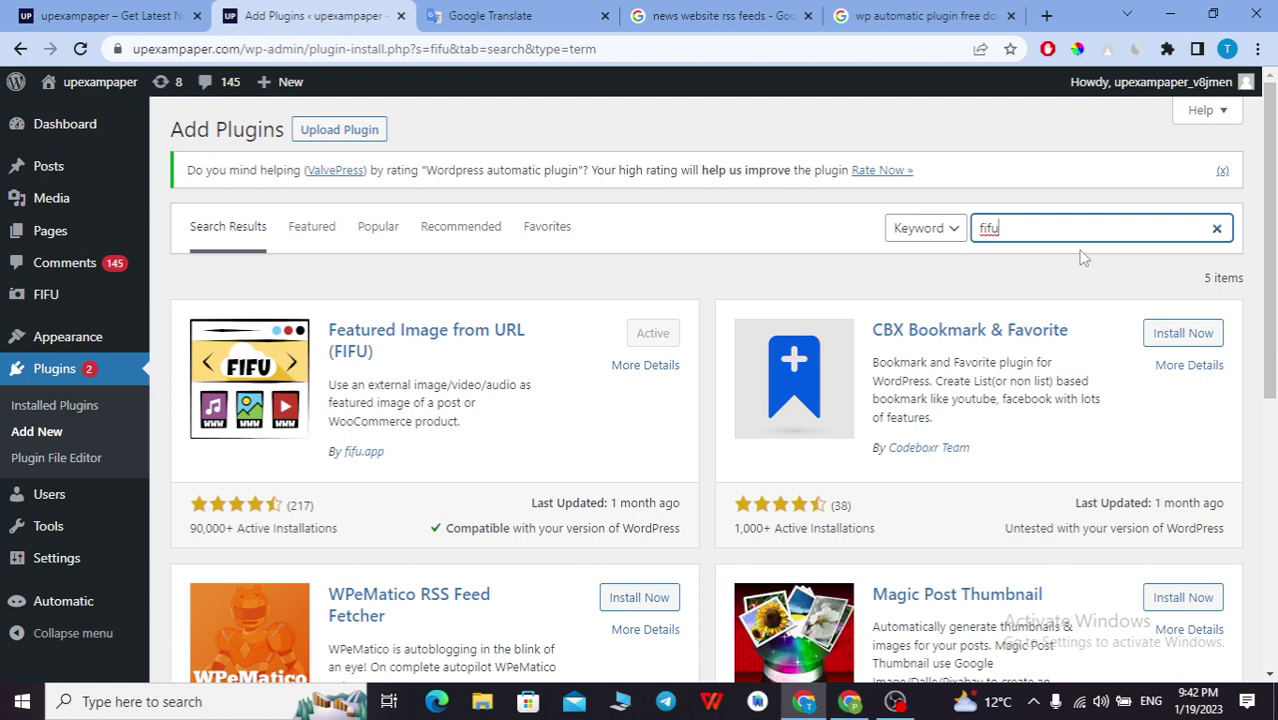
{"action": "left_click_drag", "start_coordinate": [378, 357], "coordinate": [347, 329]}
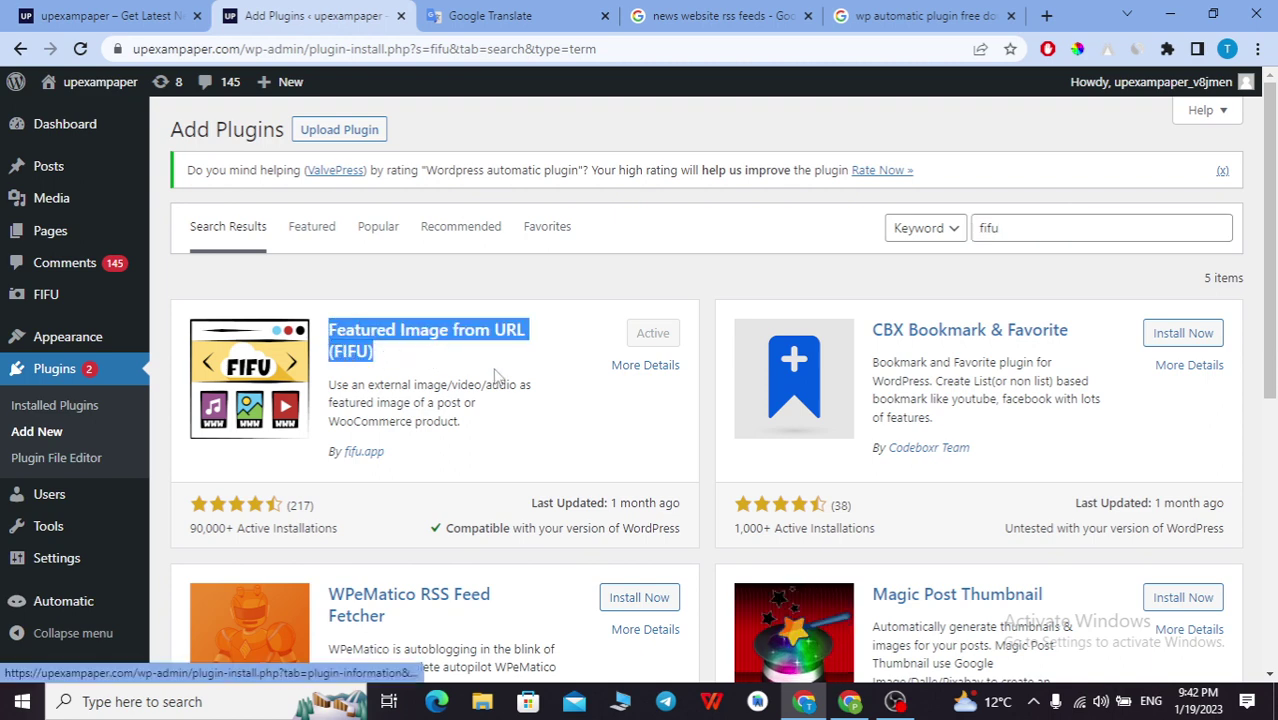
{"action": "left_click", "coordinate": [610, 286]}
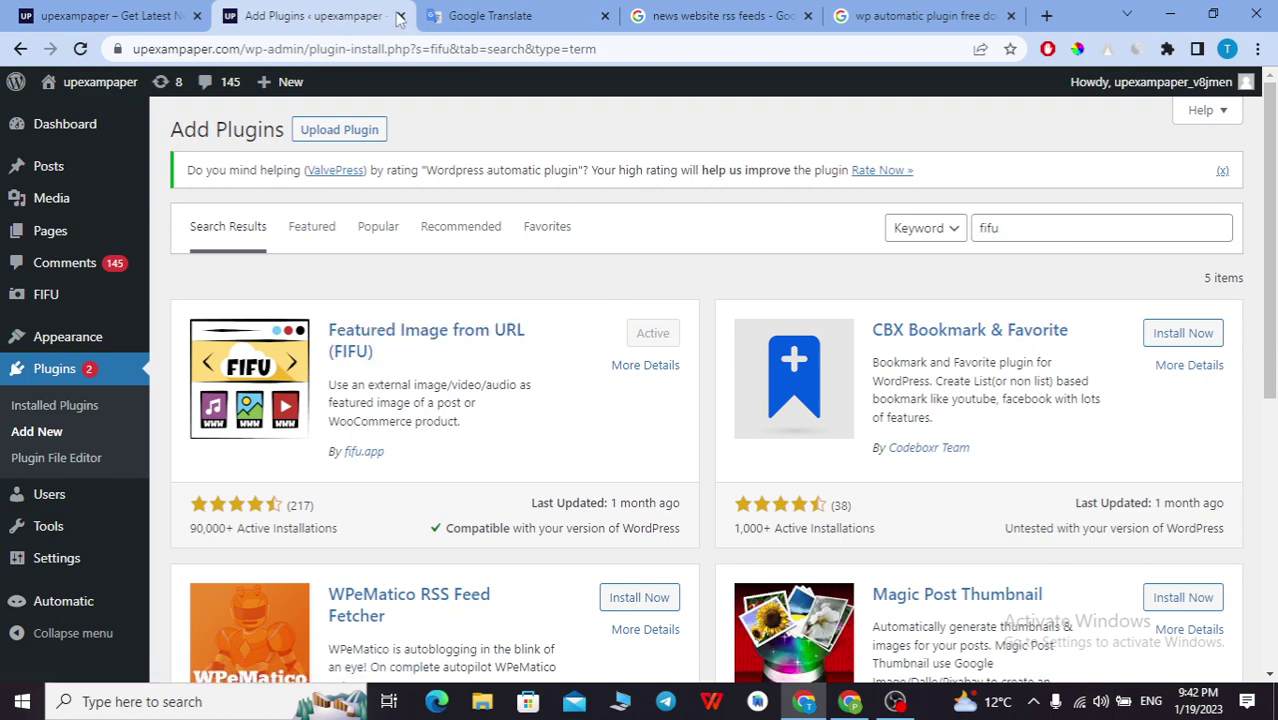
- Review the plugin names wp automatic, wp rocket and Delete old Posts automatically in the Google Translate text
{"action": "left_click", "coordinate": [437, 14]}
{"action": "left_click_drag", "start_coordinate": [276, 363], "coordinate": [30, 336]}
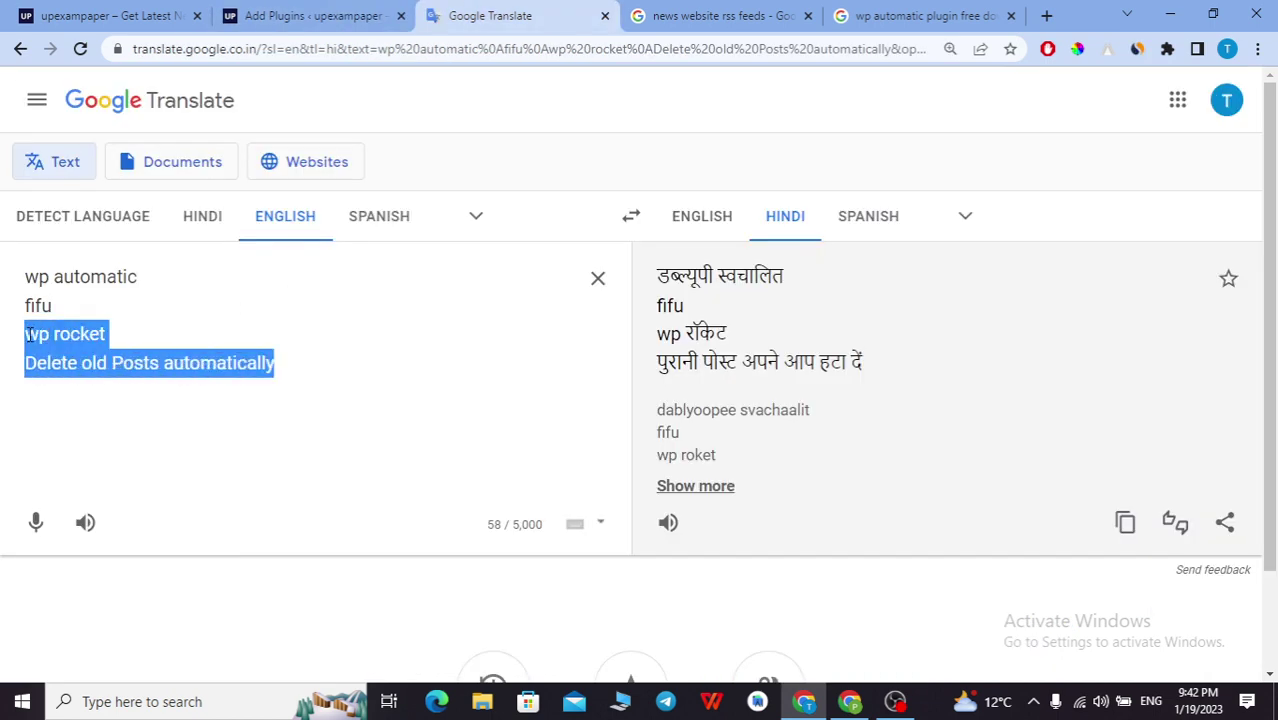
{"action": "left_click", "coordinate": [151, 340]}
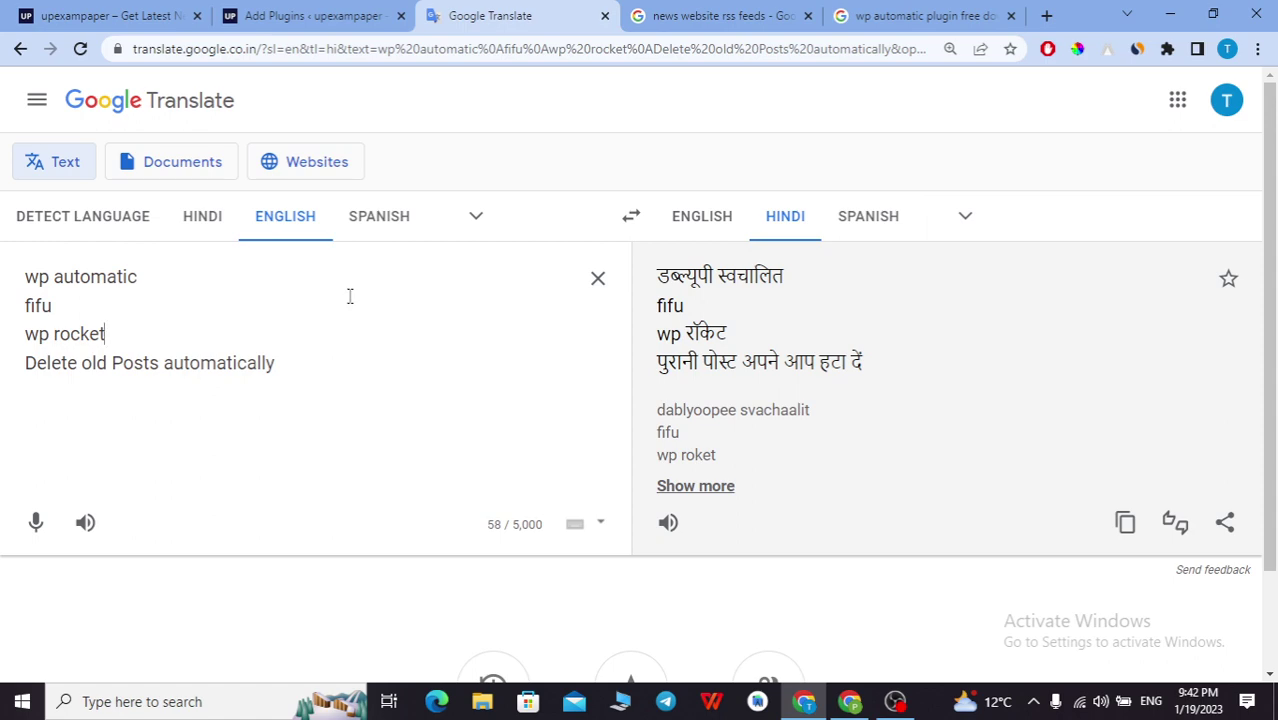
{"action": "left_click", "coordinate": [366, 10]}
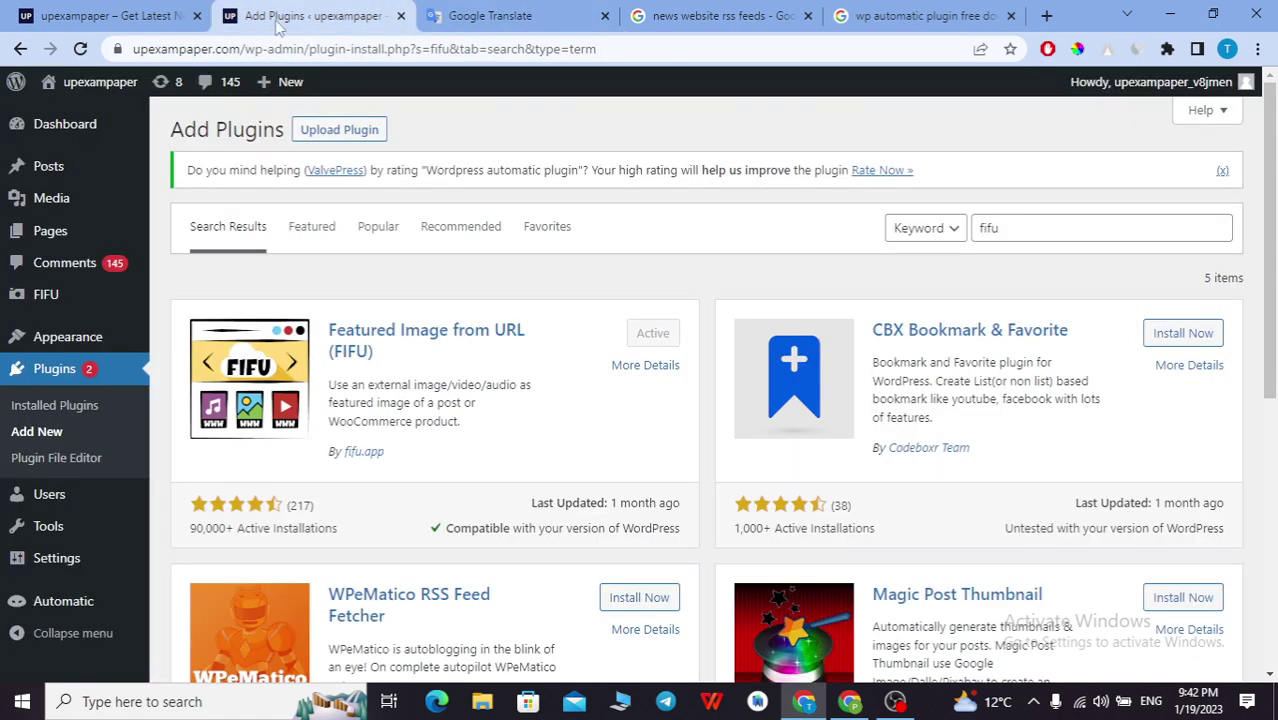
{"action": "left_click", "coordinate": [440, 10]}
{"action": "left_click", "coordinate": [310, 12]}
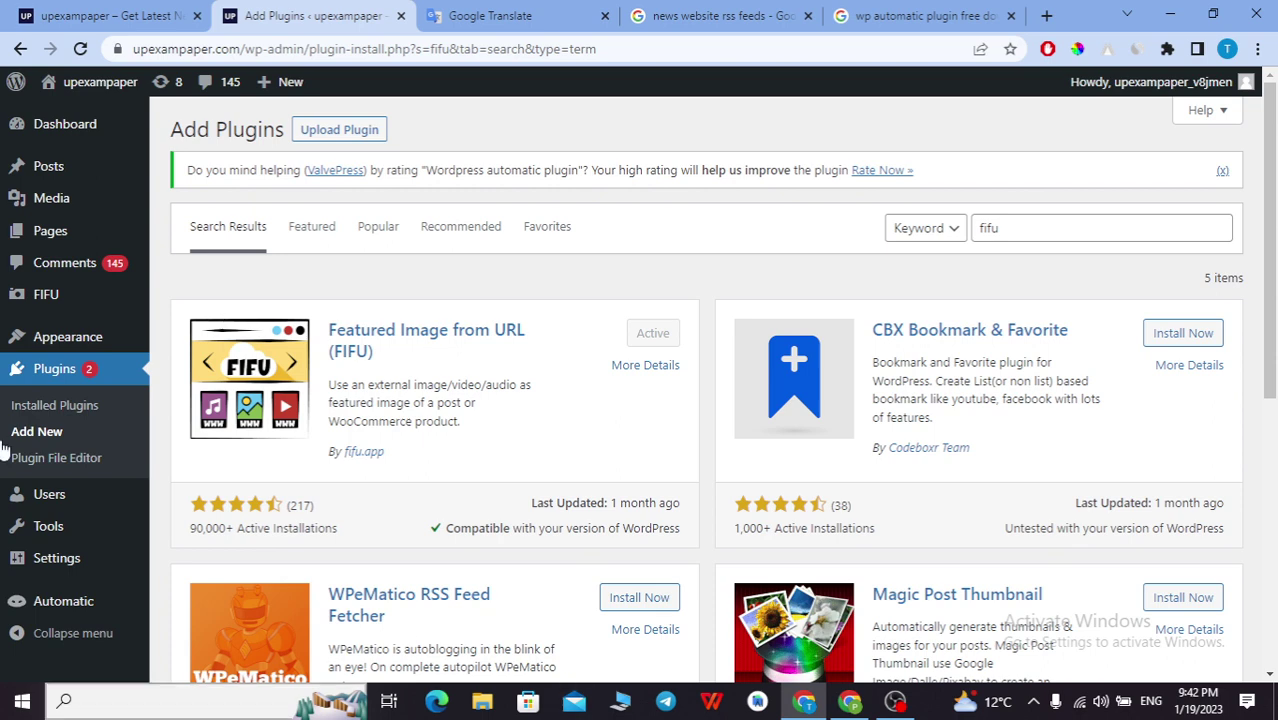
{"action": "left_click", "coordinate": [468, 14]}
{"action": "left_click_drag", "start_coordinate": [138, 277], "coordinate": [24, 277]}
- Switch back to the WordPress admin and examine the installed plugins, including Astra Pro
{"action": "left_click", "coordinate": [300, 15]}
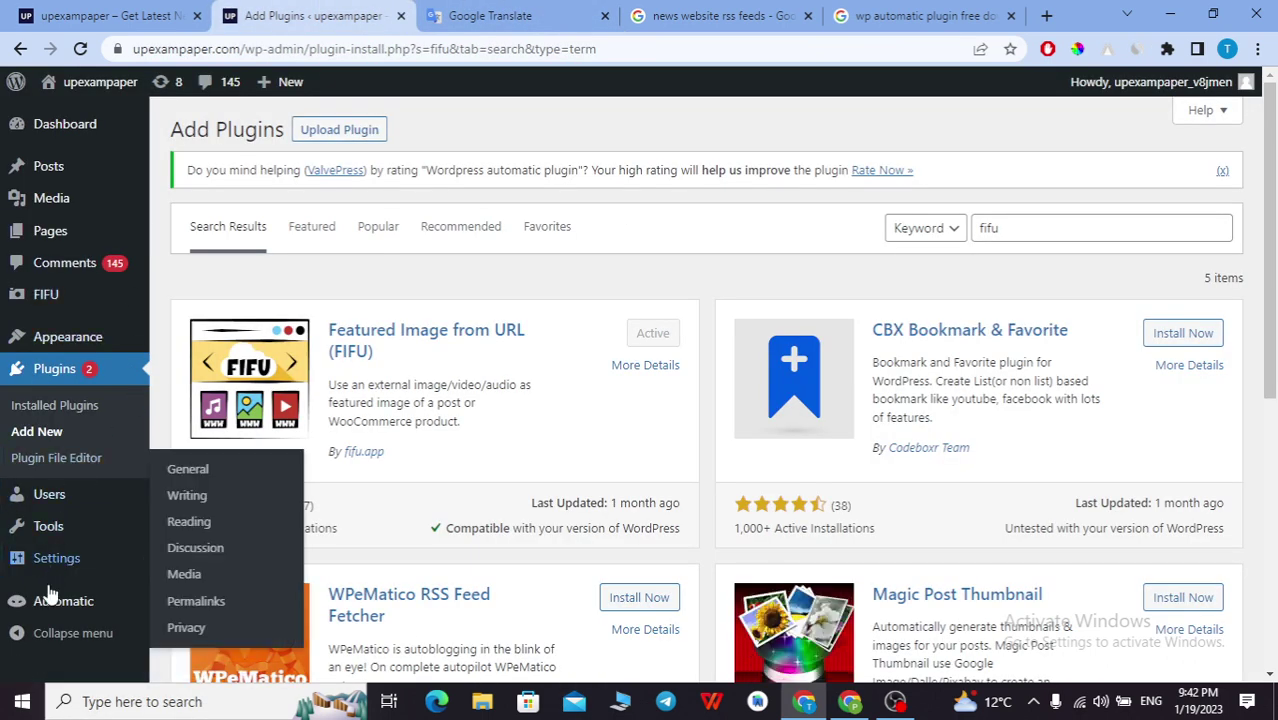
{"action": "left_click", "coordinate": [68, 408]}
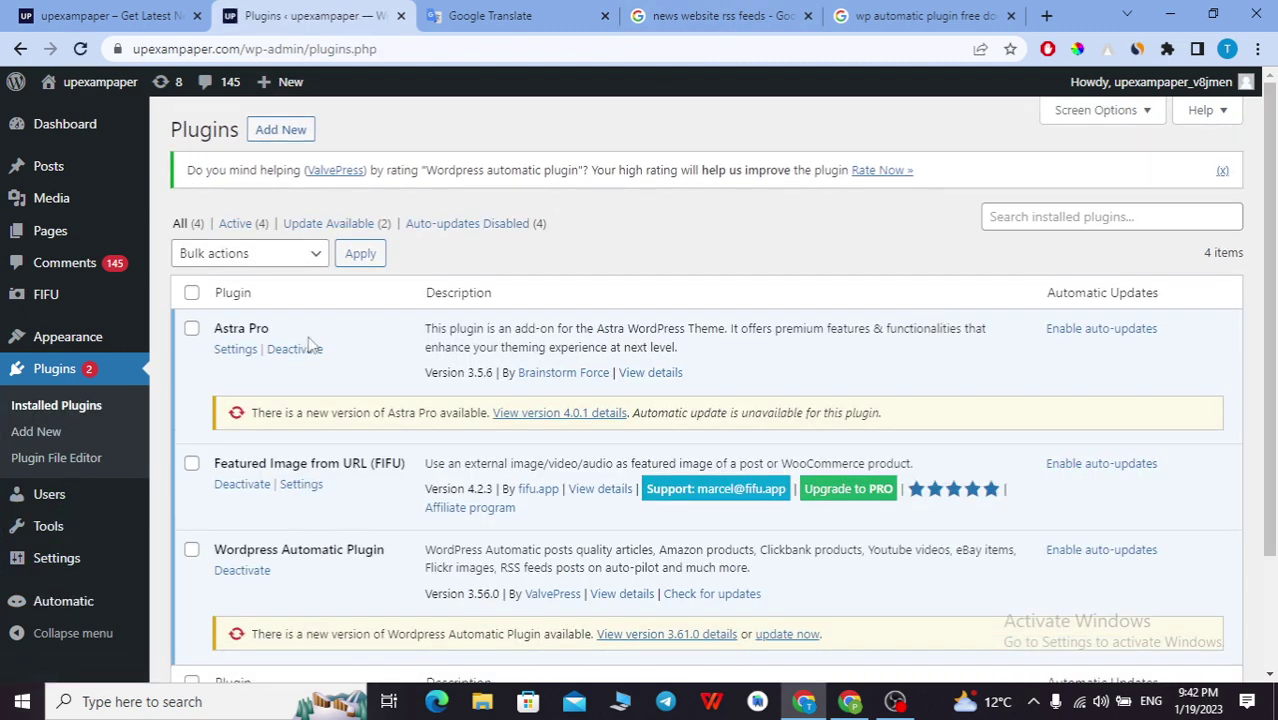
{"action": "left_click_drag", "start_coordinate": [313, 330], "coordinate": [205, 330]}
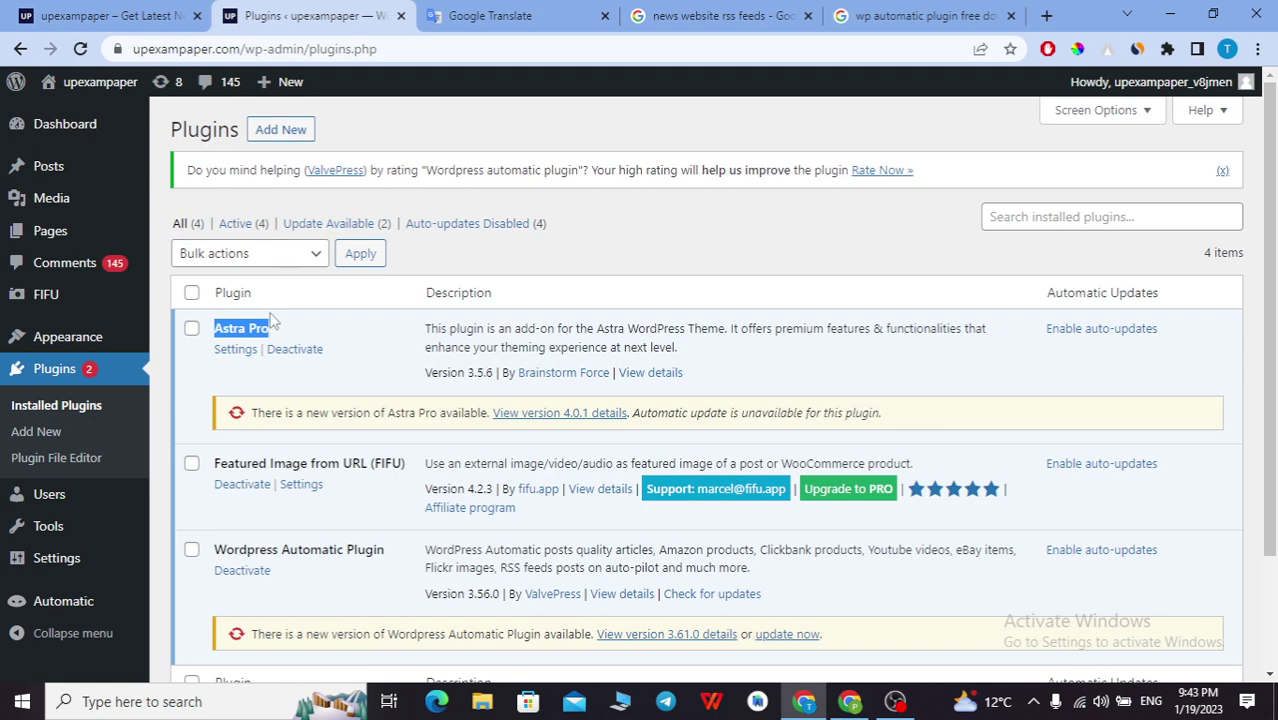
{"action": "scroll", "coordinate": [272, 320], "scroll_direction": "down", "scroll_amount": 2}
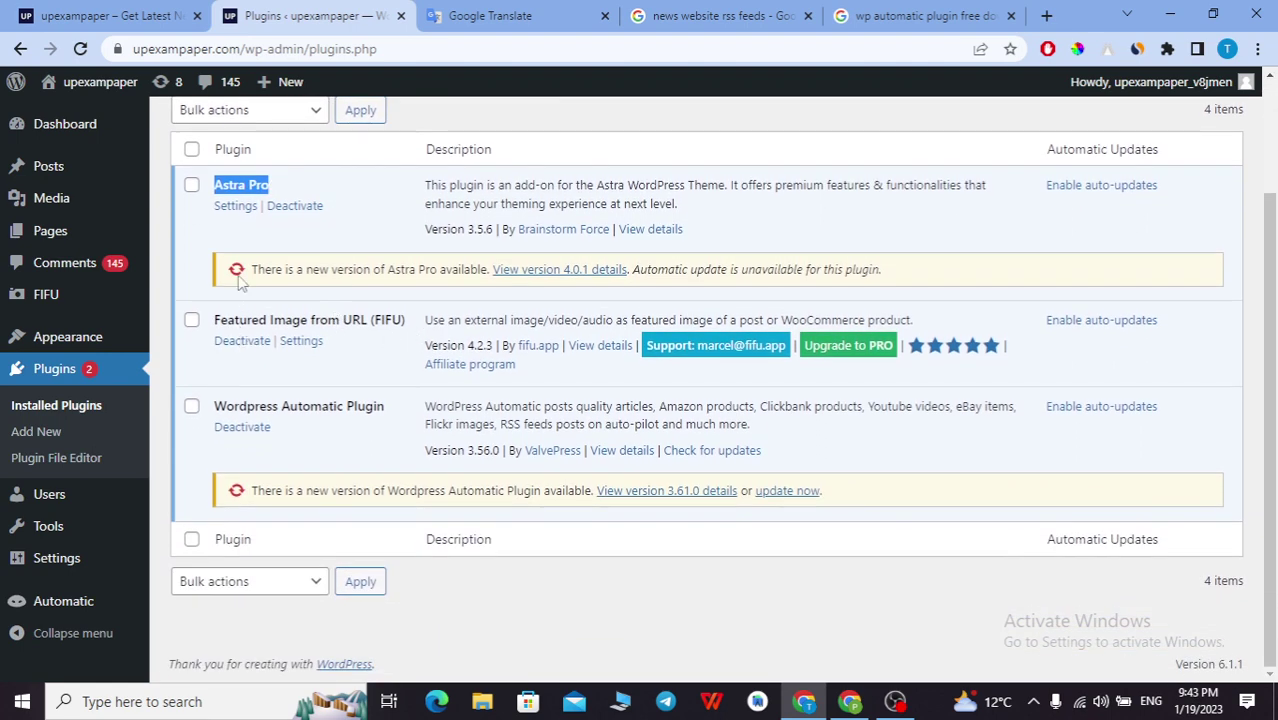
{"action": "left_click", "coordinate": [519, 110]}
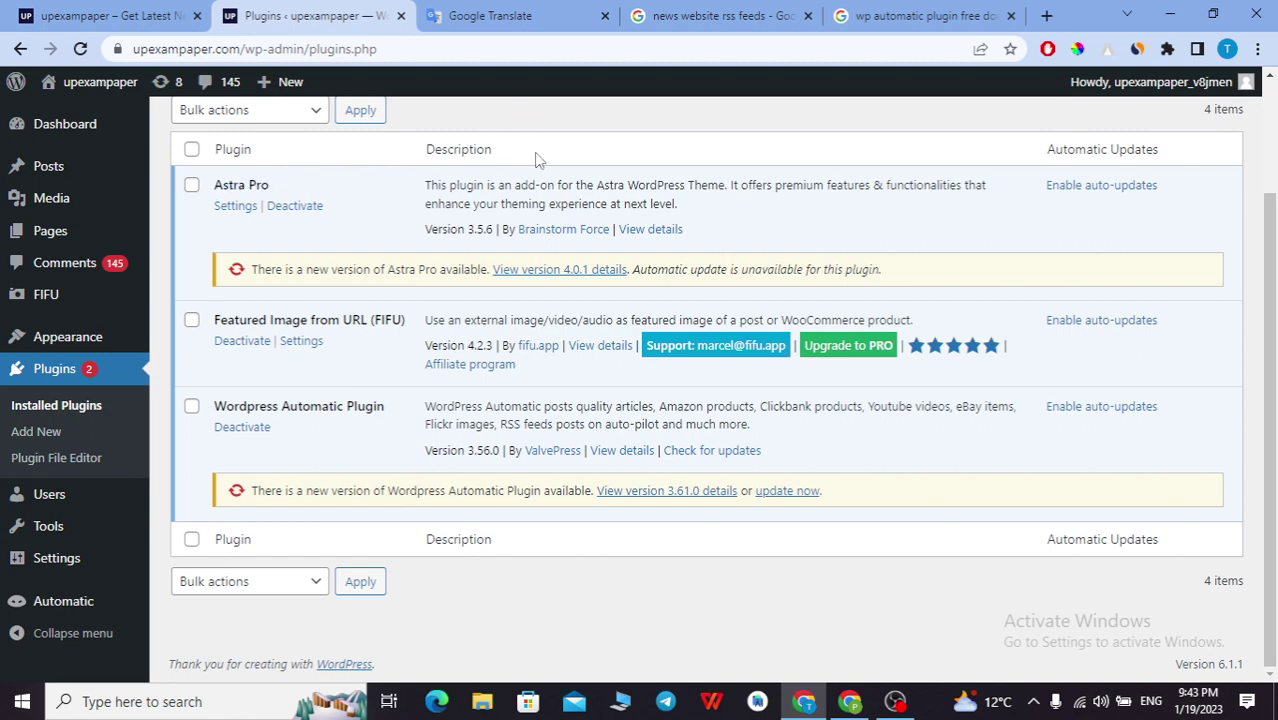
{"action": "scroll", "coordinate": [535, 175], "scroll_direction": "up", "scroll_amount": 1}
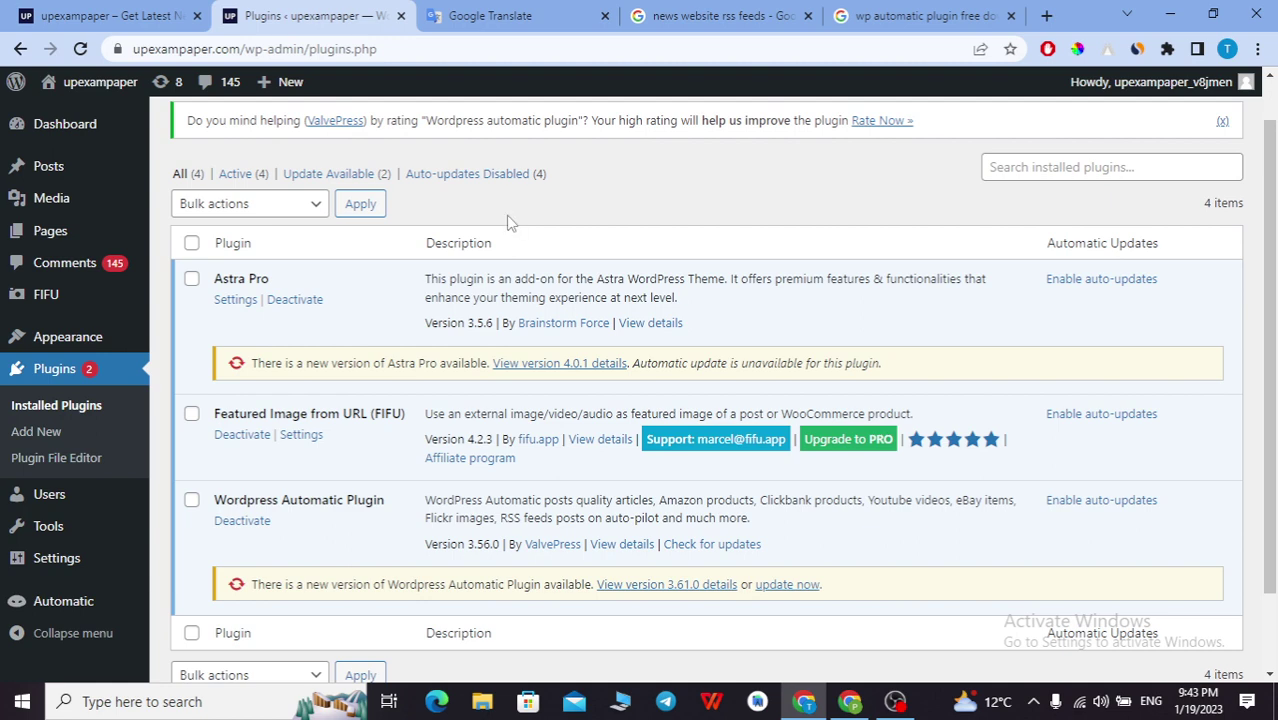
- Create a new Automatic campaign and title it "news"
{"action": "mouse_move", "coordinate": [60, 588]}
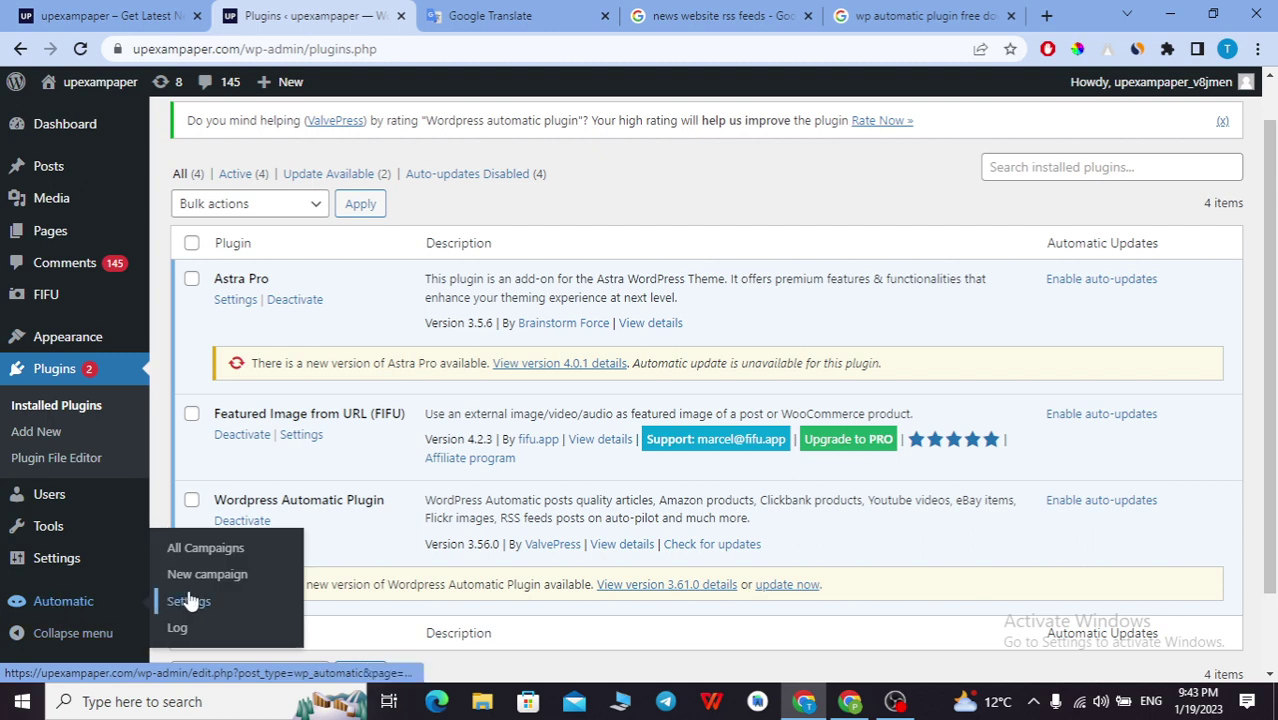
{"action": "left_click", "coordinate": [187, 553]}
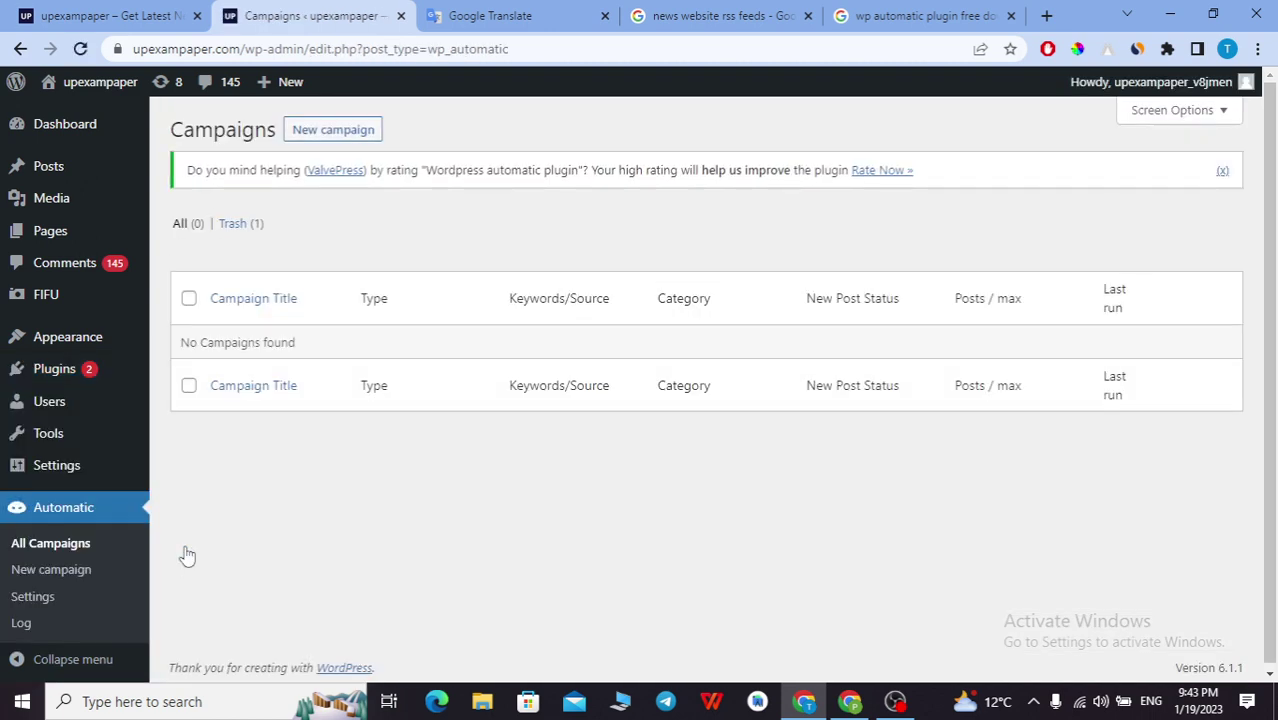
{"action": "left_click", "coordinate": [336, 137]}
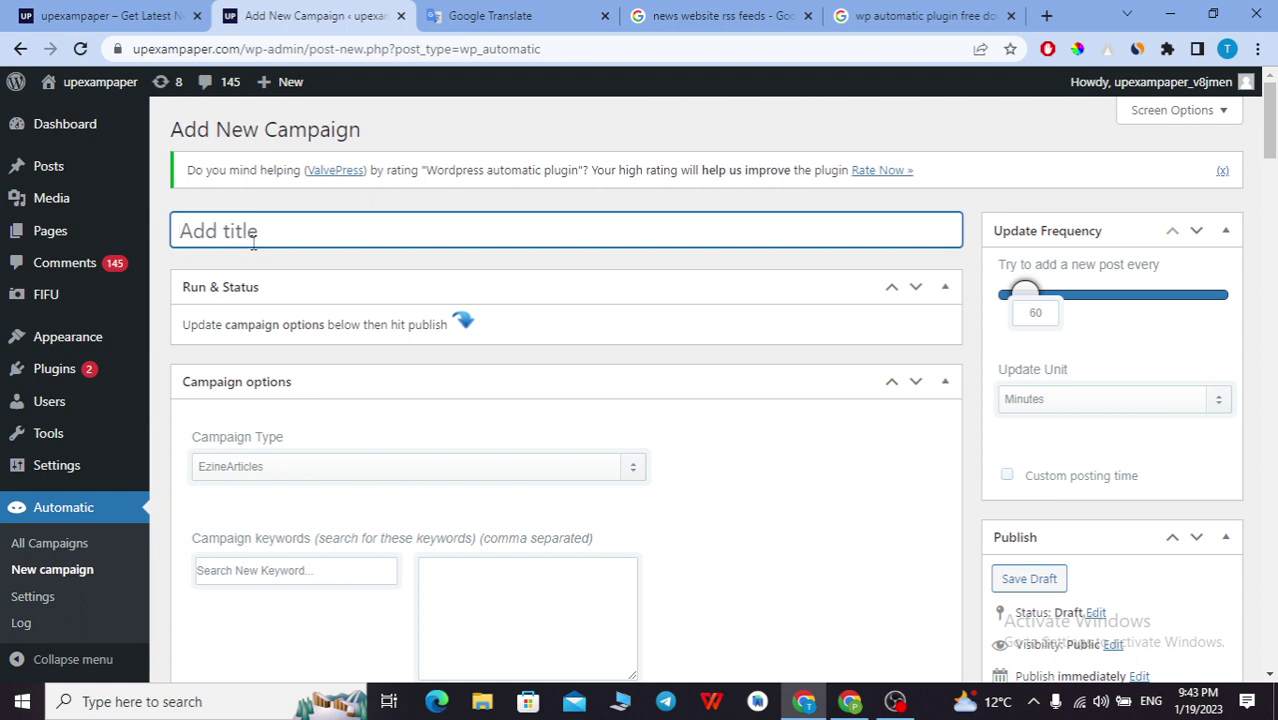
{"action": "type", "text": "ne"}
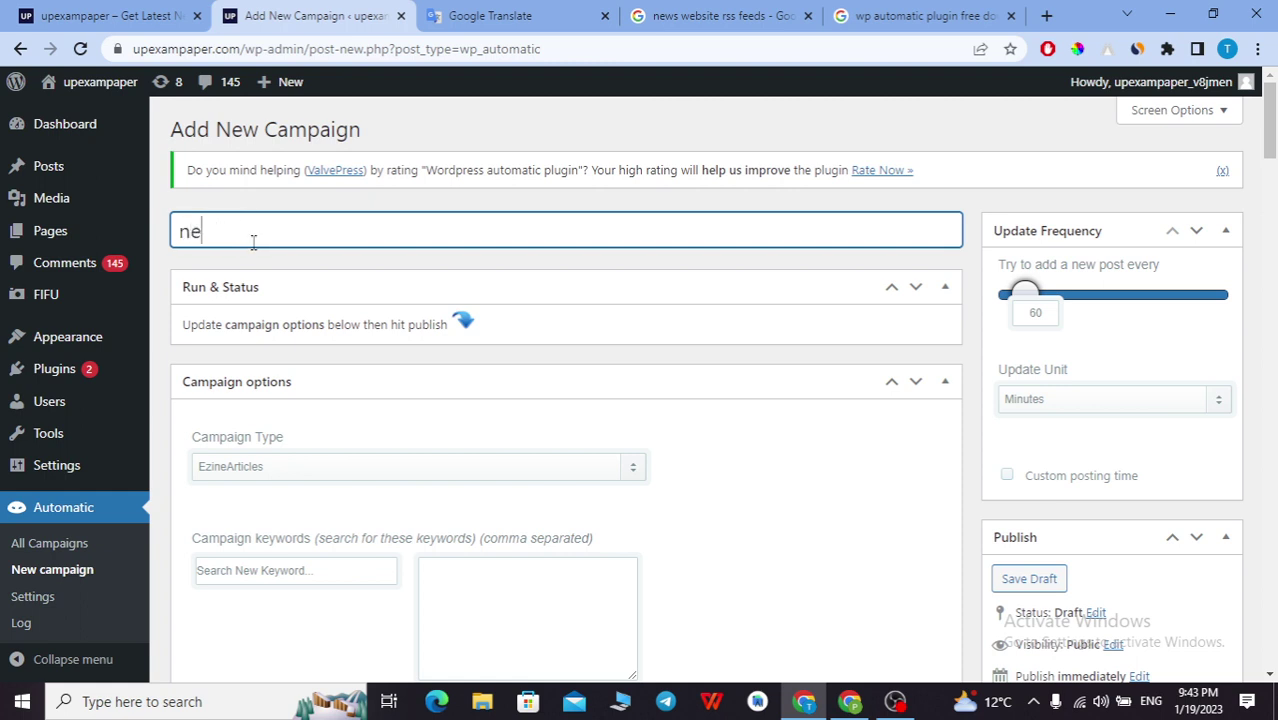
{"action": "type", "text": "sws"}
- Check the available update units and re-enter 60 minutes as the interval for adding new posts
{"action": "scroll", "coordinate": [864, 272], "scroll_direction": "down", "scroll_amount": 1}
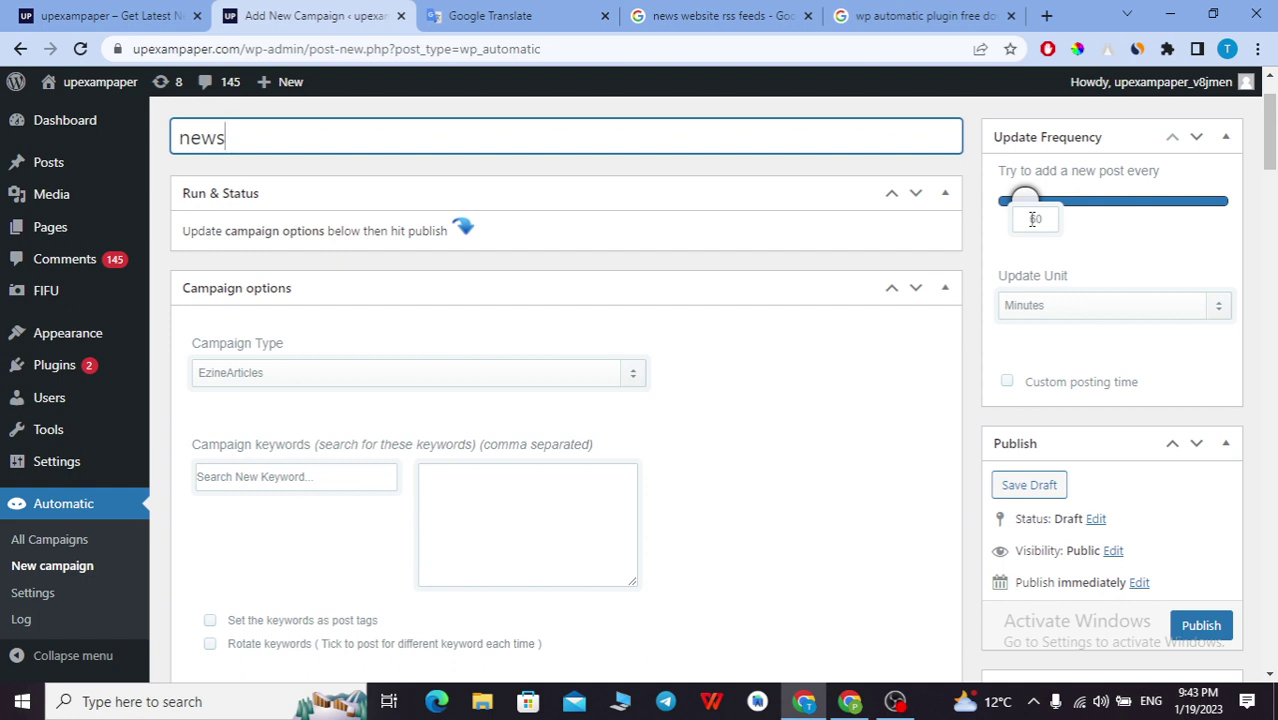
{"action": "left_click", "coordinate": [1032, 305]}
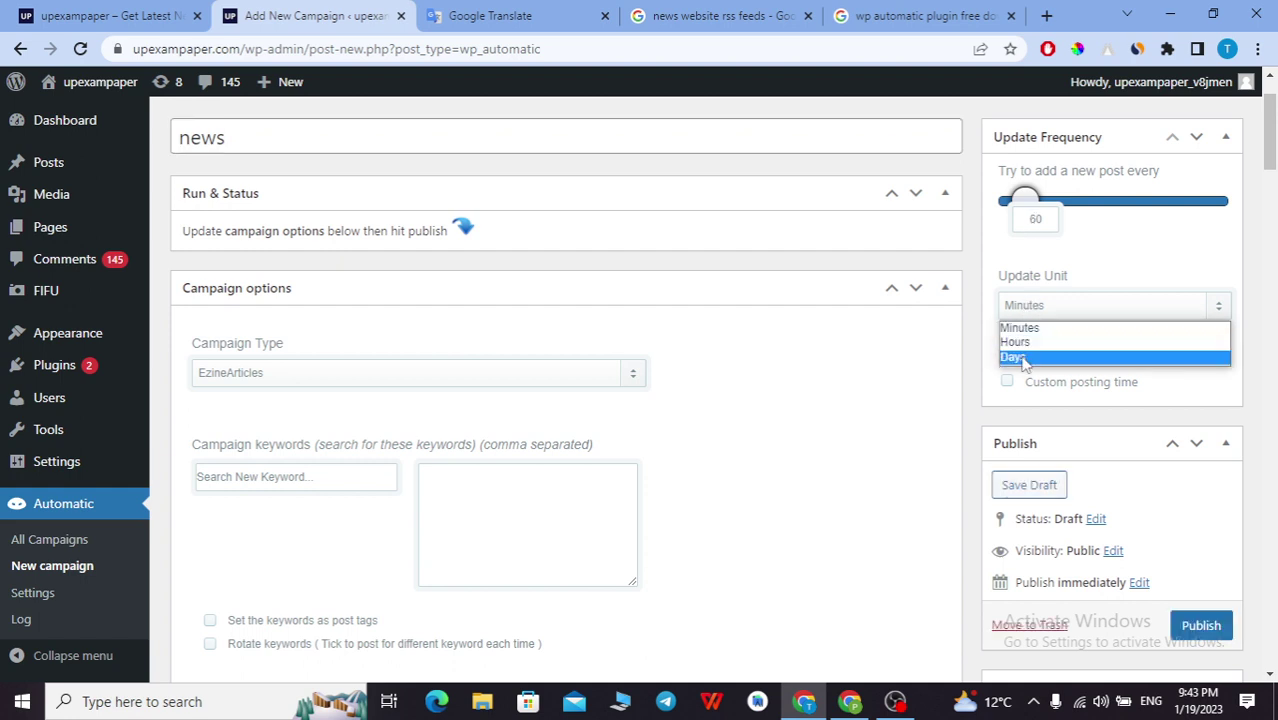
{"action": "double_click", "coordinate": [1036, 219]}
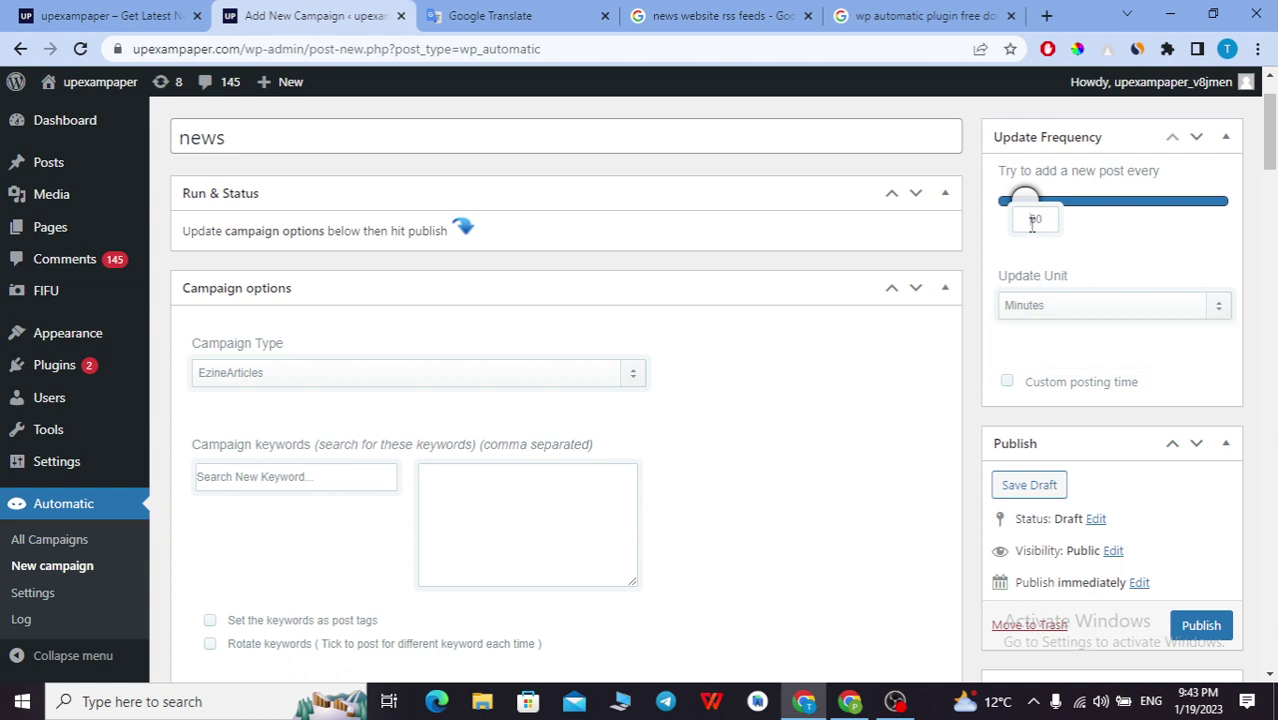
{"action": "type", "text": "1"}
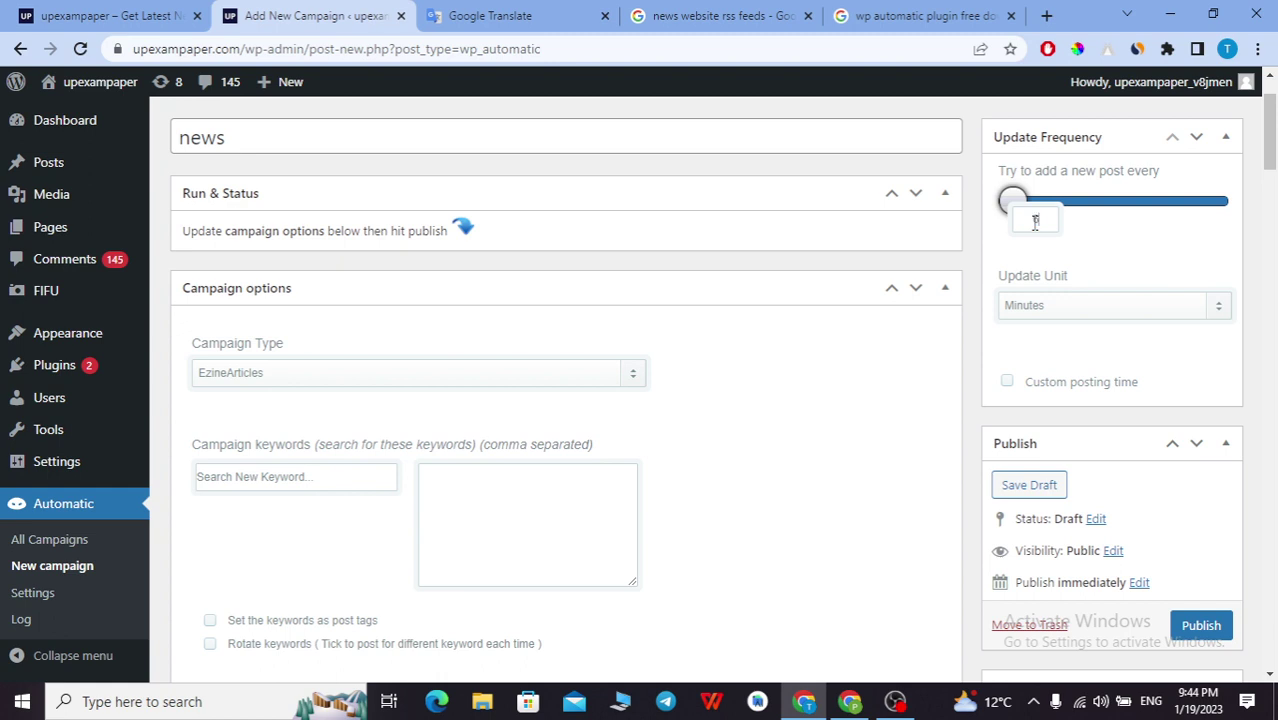
- Set the campaign type to Feeds and raise the maximum number of posts to 1000000
{"action": "scroll", "coordinate": [765, 340], "scroll_direction": "down", "scroll_amount": 1}
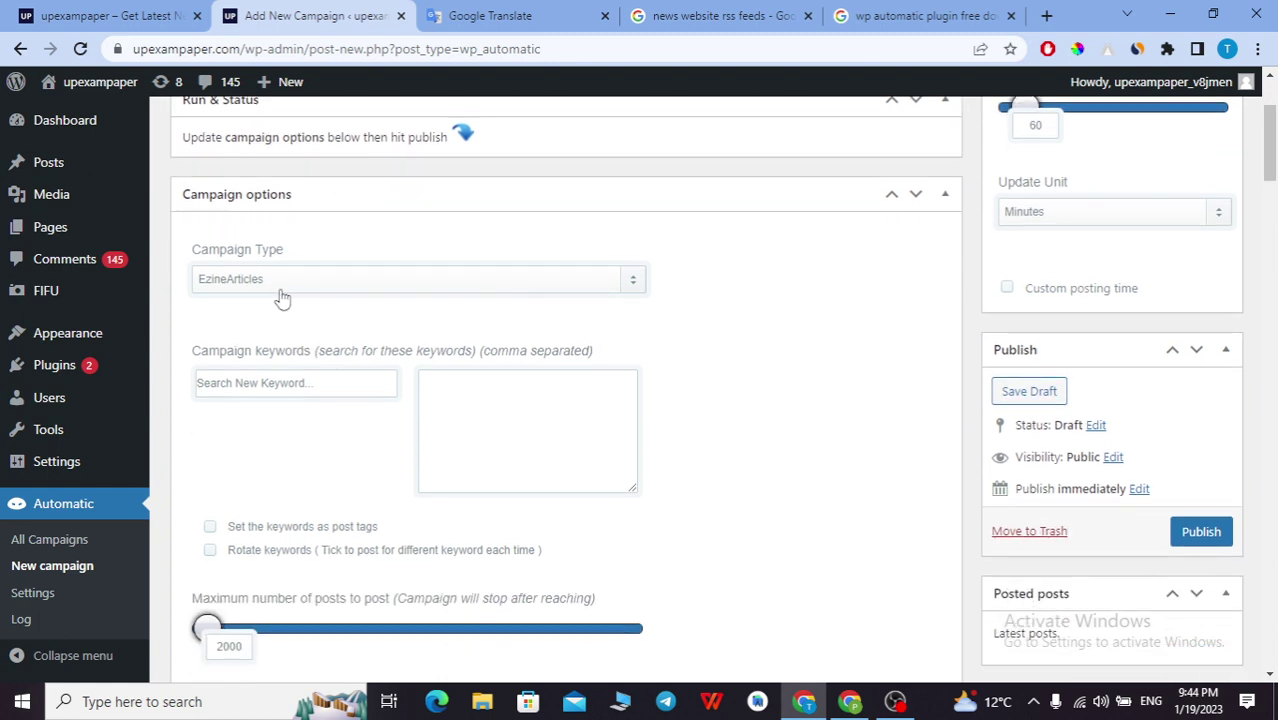
{"action": "left_click", "coordinate": [259, 286]}
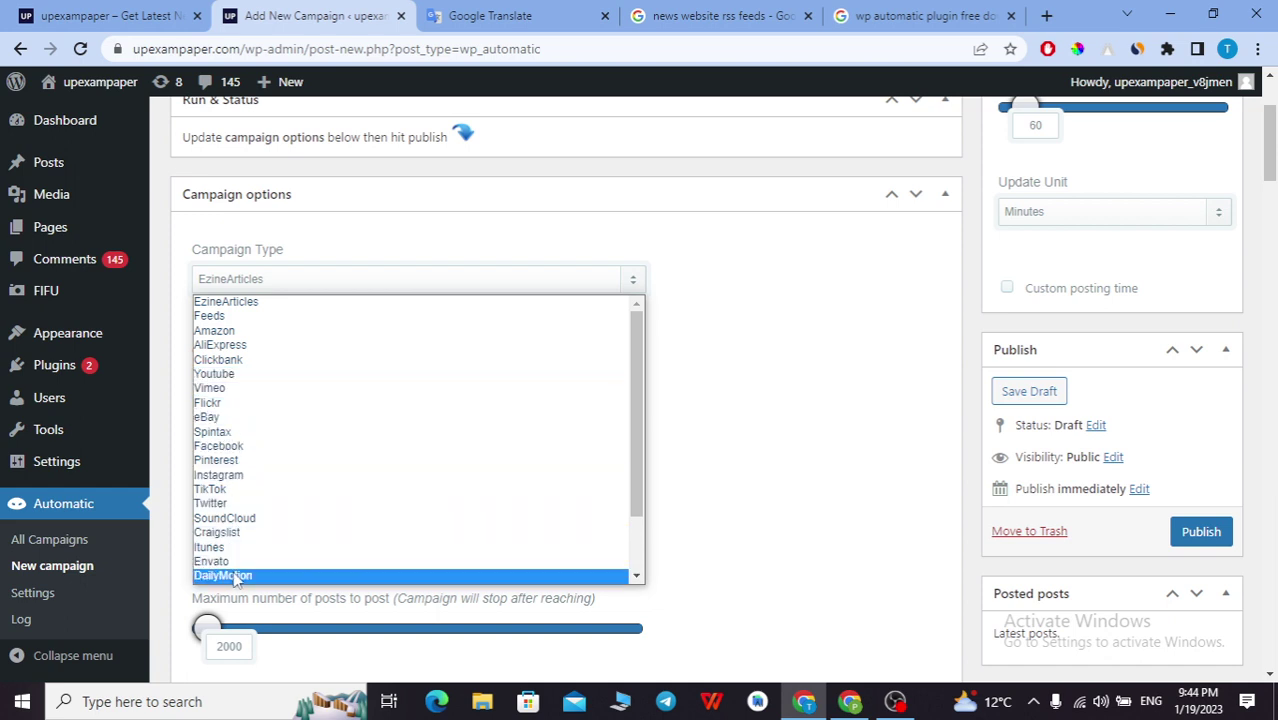
{"action": "scroll", "coordinate": [240, 540], "scroll_direction": "down", "scroll_amount": 2}
{"action": "scroll", "coordinate": [260, 420], "scroll_direction": "up", "scroll_amount": 3}
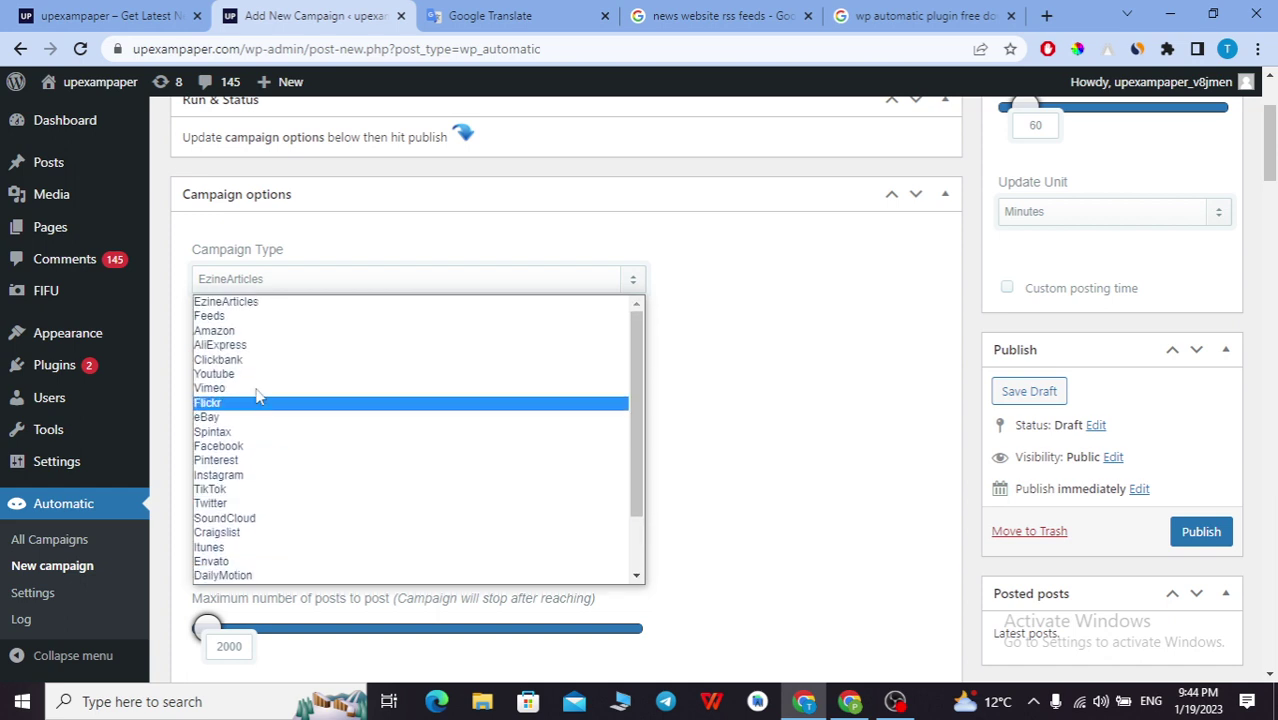
{"action": "left_click", "coordinate": [216, 318]}
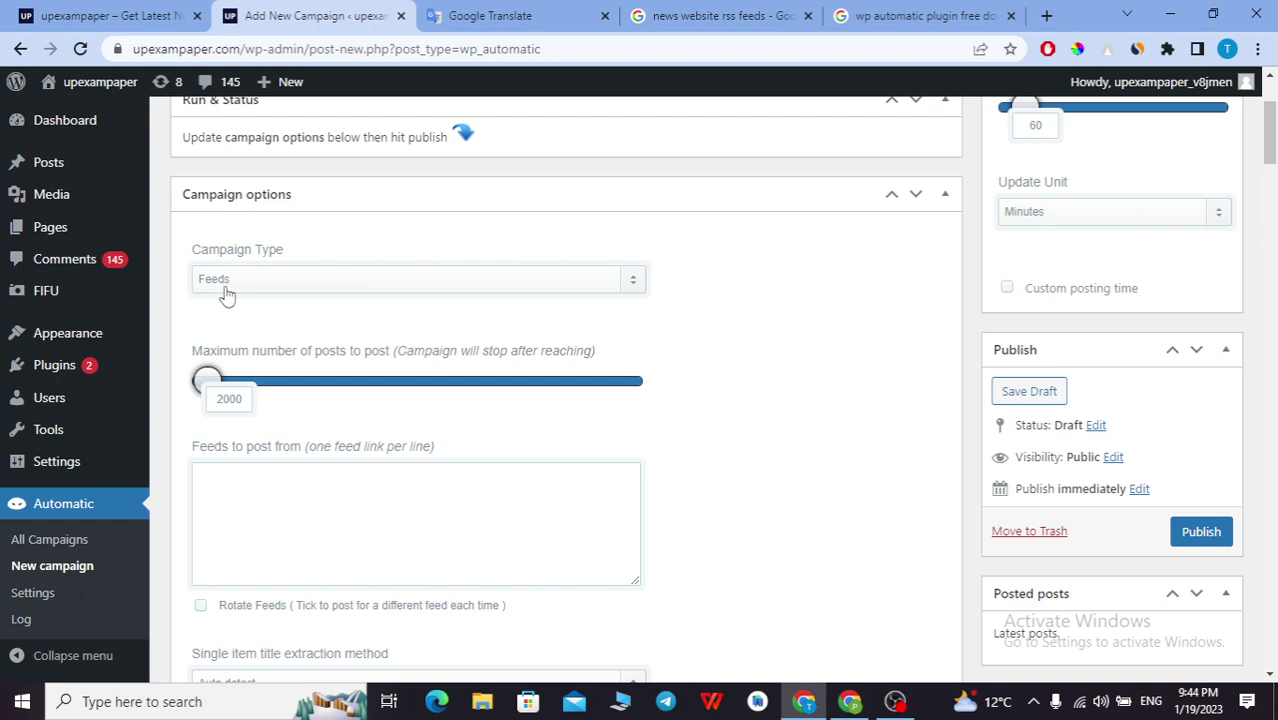
{"action": "left_click_drag", "start_coordinate": [207, 380], "coordinate": [676, 380]}
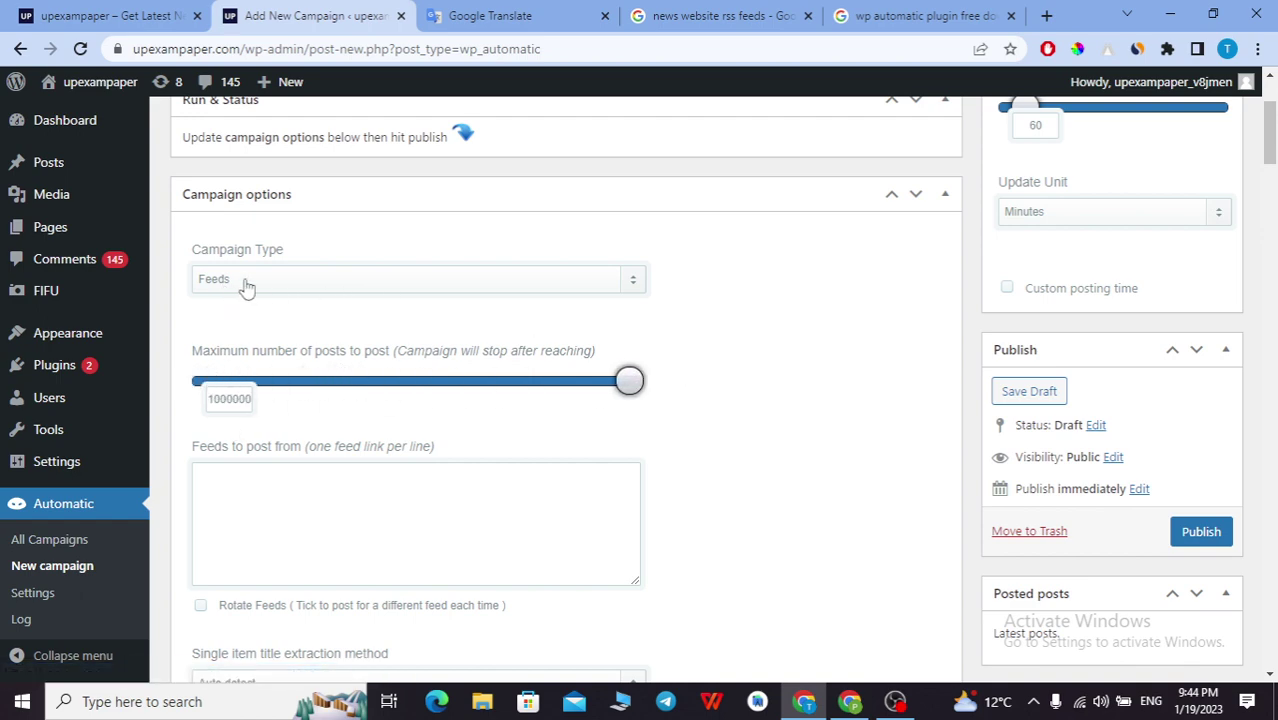
- Switch to the Google results for "news website rss feeds" and open Feedspot's Top 100 World News RSS Feeds page
{"action": "left_click", "coordinate": [652, 12]}
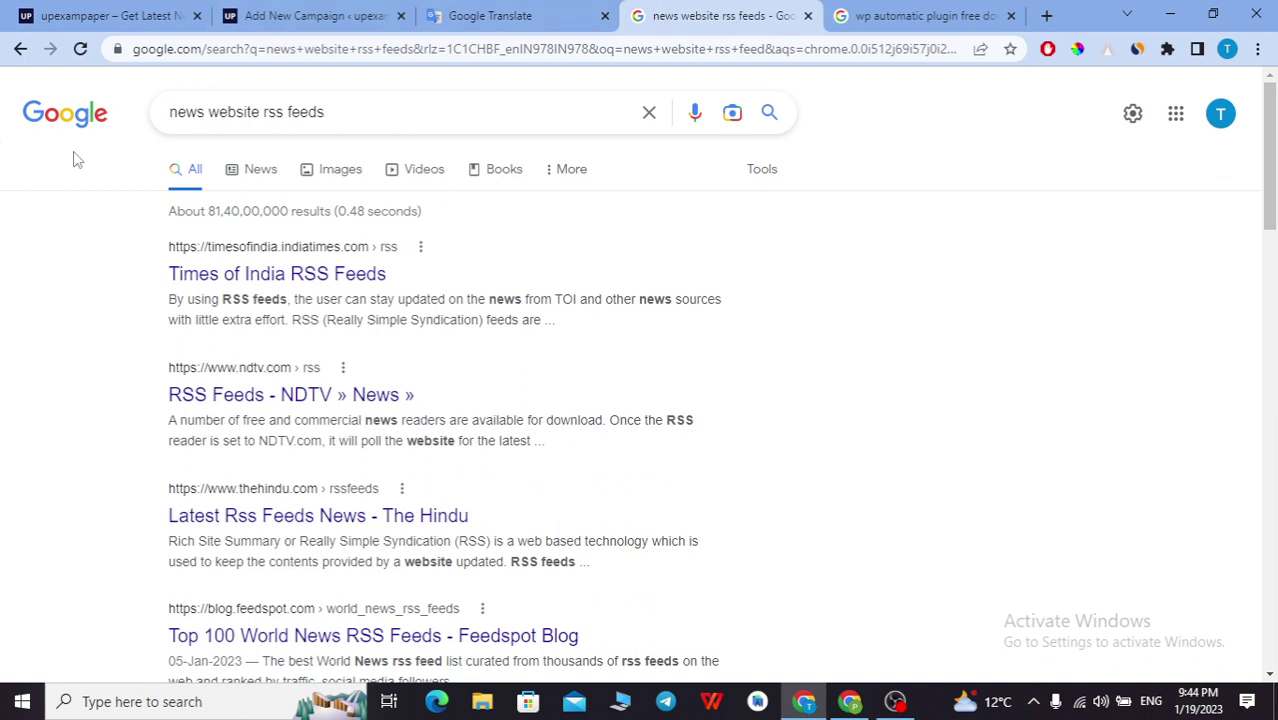
{"action": "left_click_drag", "start_coordinate": [349, 111], "coordinate": [180, 108]}
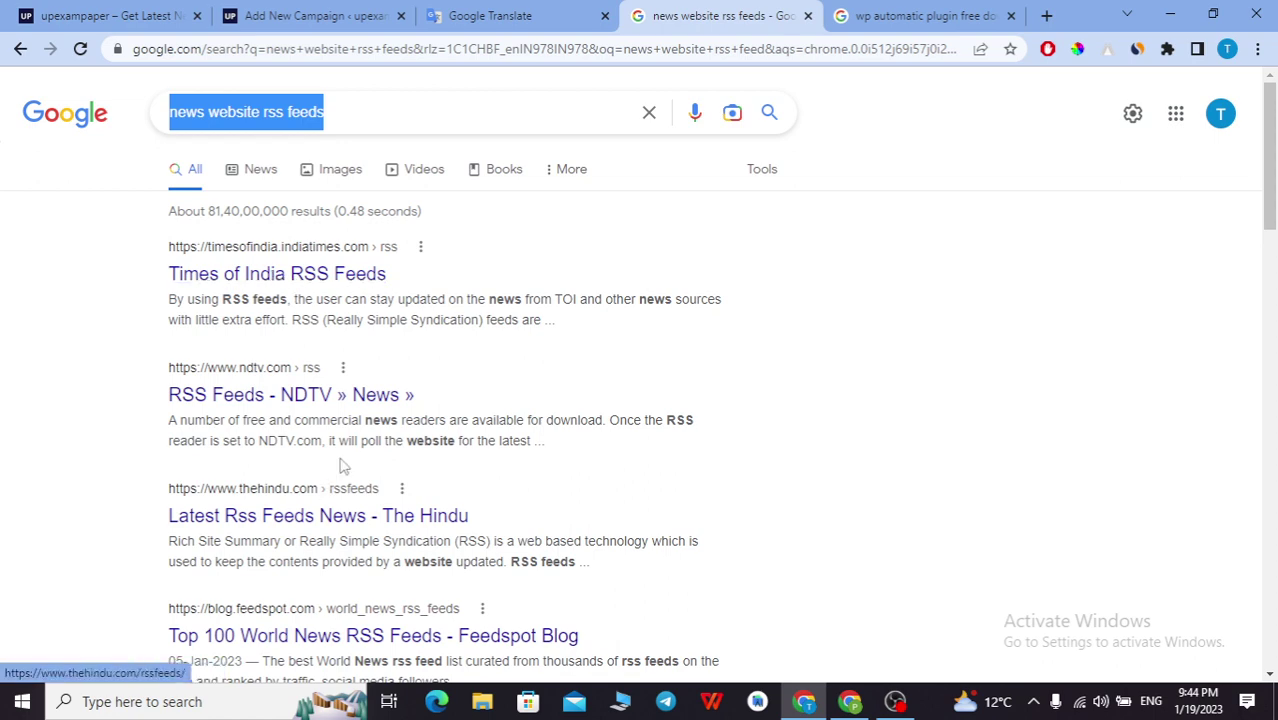
{"action": "scroll", "coordinate": [342, 462], "scroll_direction": "down", "scroll_amount": 3}
{"action": "left_click", "coordinate": [590, 421]}
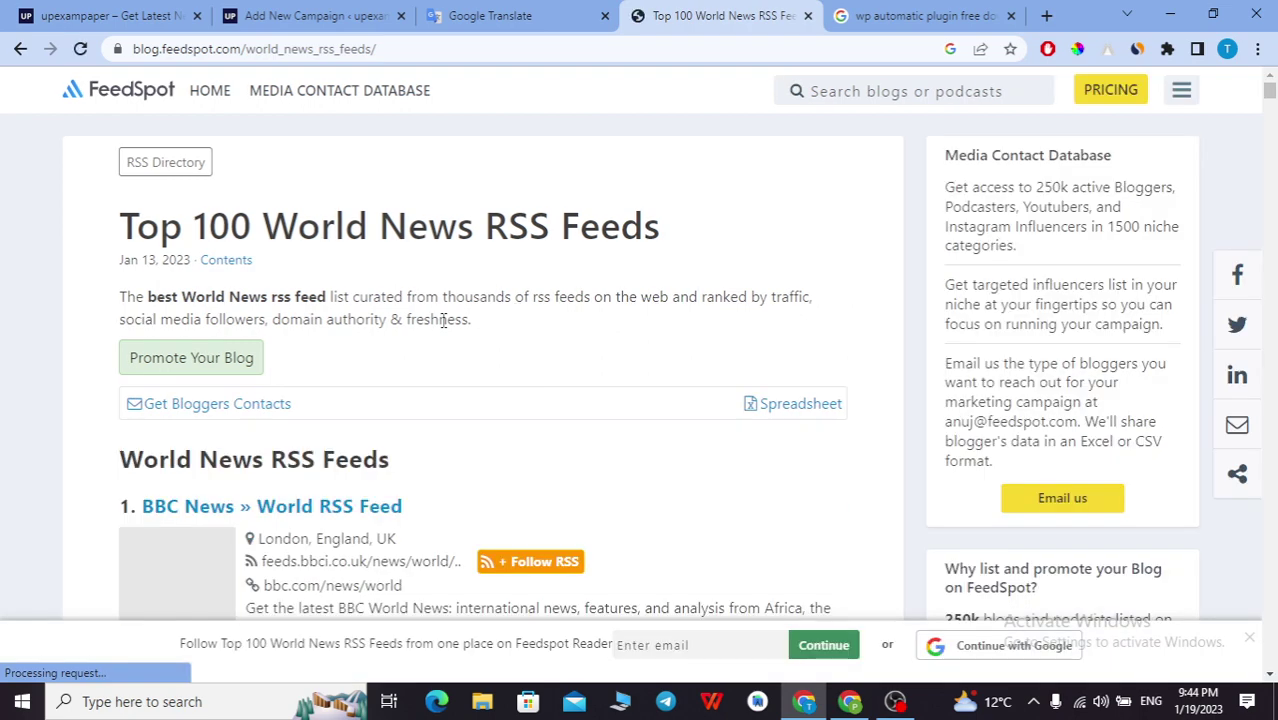
- Examine the ranked list of world news RSS feeds on Feedspot, including each source's feed address, and return to its first entry
{"action": "scroll", "coordinate": [442, 328], "scroll_direction": "down", "scroll_amount": 2}
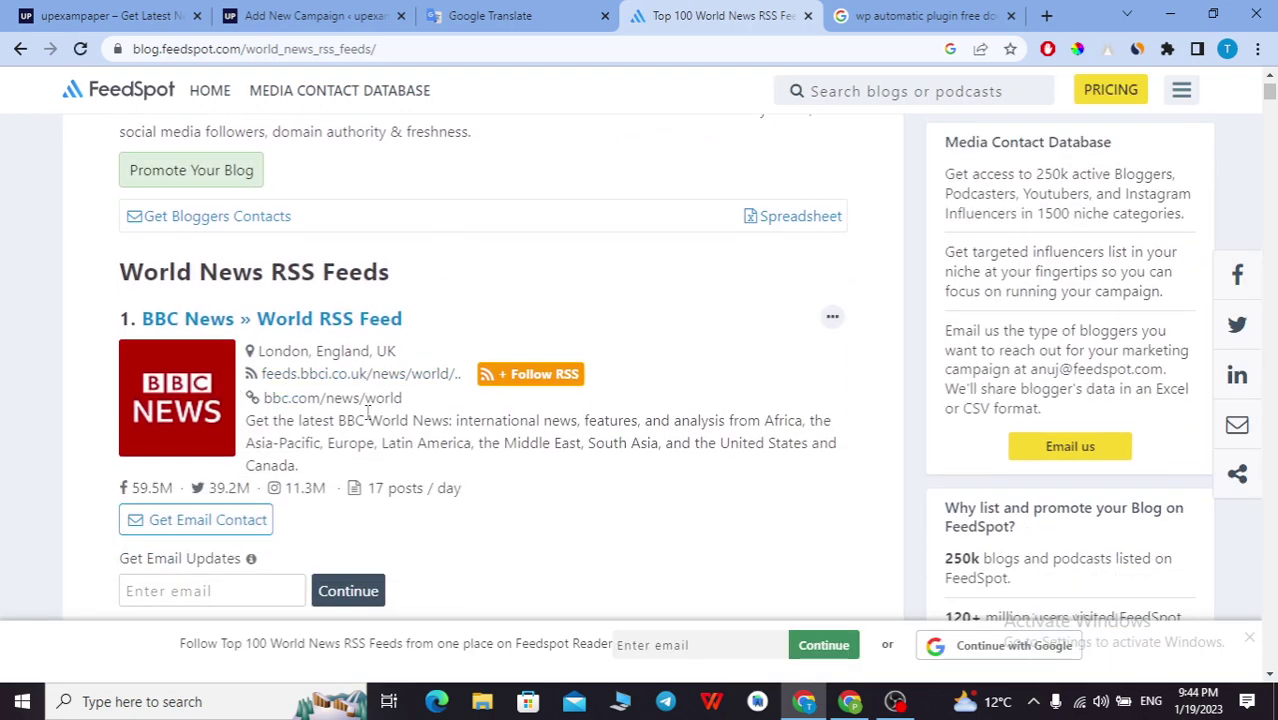
{"action": "scroll", "coordinate": [360, 376], "scroll_direction": "down", "scroll_amount": 3}
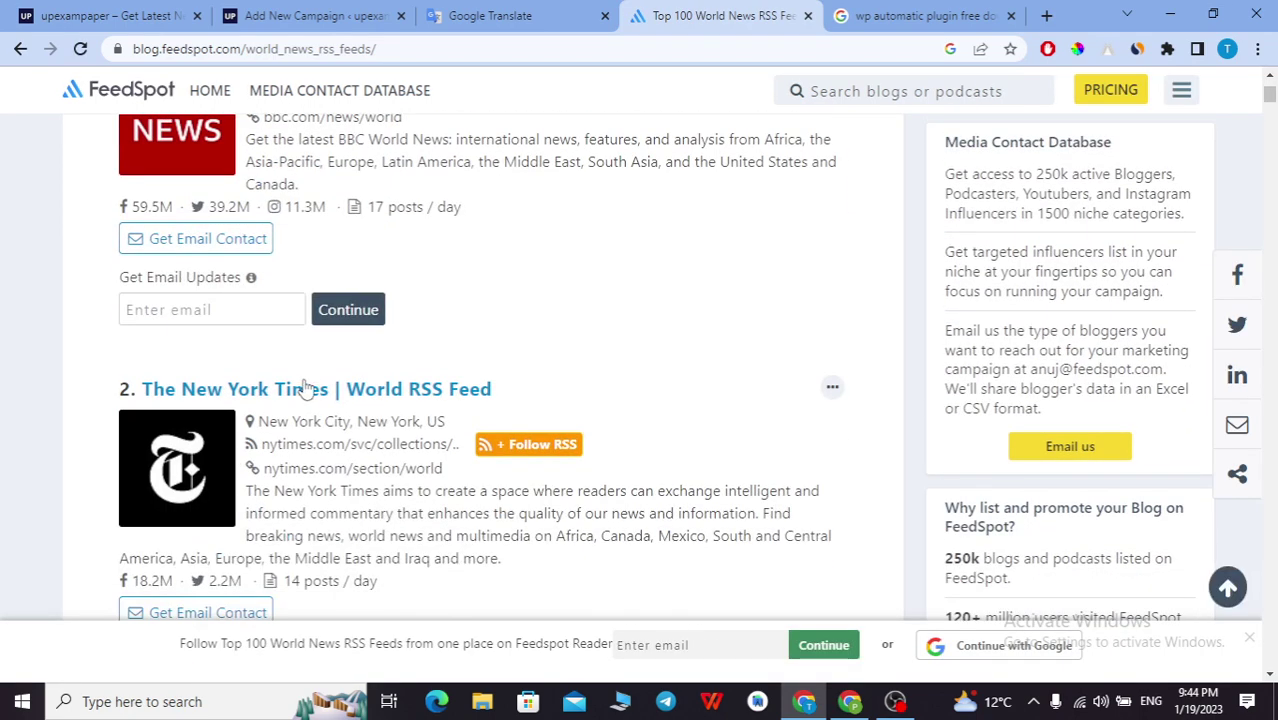
{"action": "scroll", "coordinate": [387, 455], "scroll_direction": "down", "scroll_amount": 4}
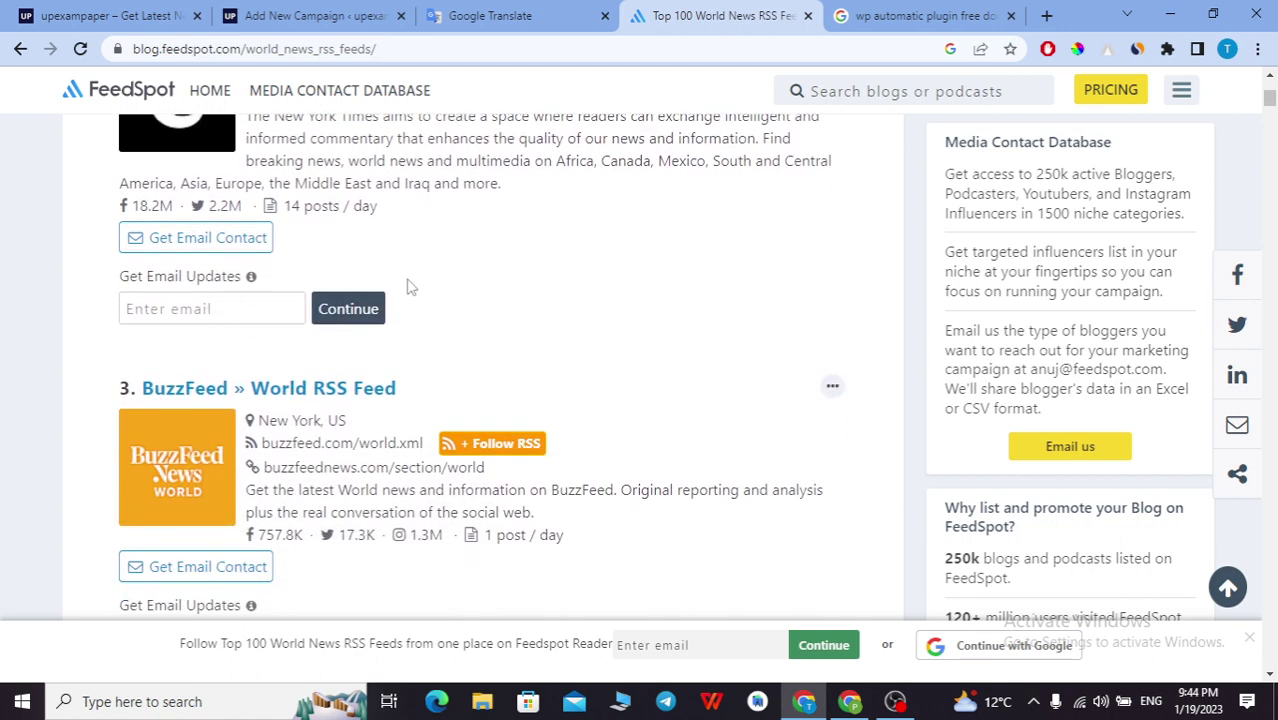
{"action": "scroll", "coordinate": [397, 370], "scroll_direction": "down", "scroll_amount": 6}
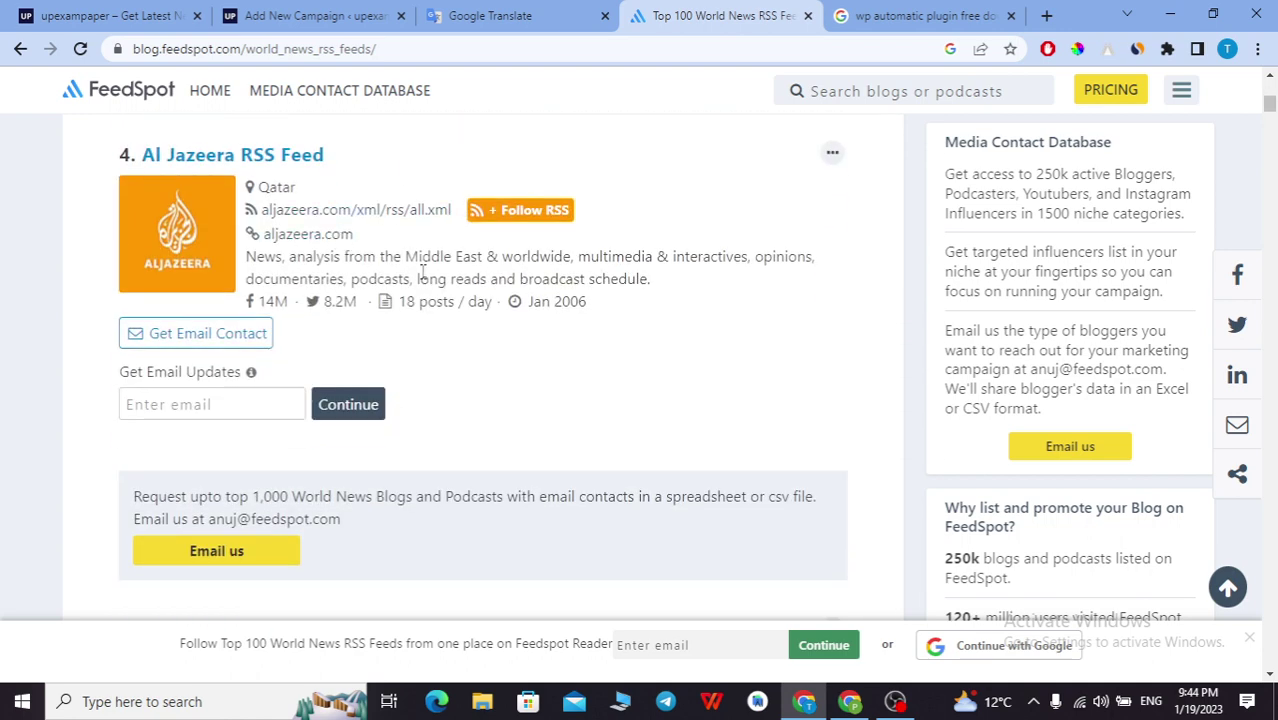
{"action": "scroll", "coordinate": [345, 245], "scroll_direction": "down", "scroll_amount": 4}
{"action": "scroll", "coordinate": [337, 215], "scroll_direction": "down", "scroll_amount": 1}
{"action": "scroll", "coordinate": [400, 290], "scroll_direction": "down", "scroll_amount": 3}
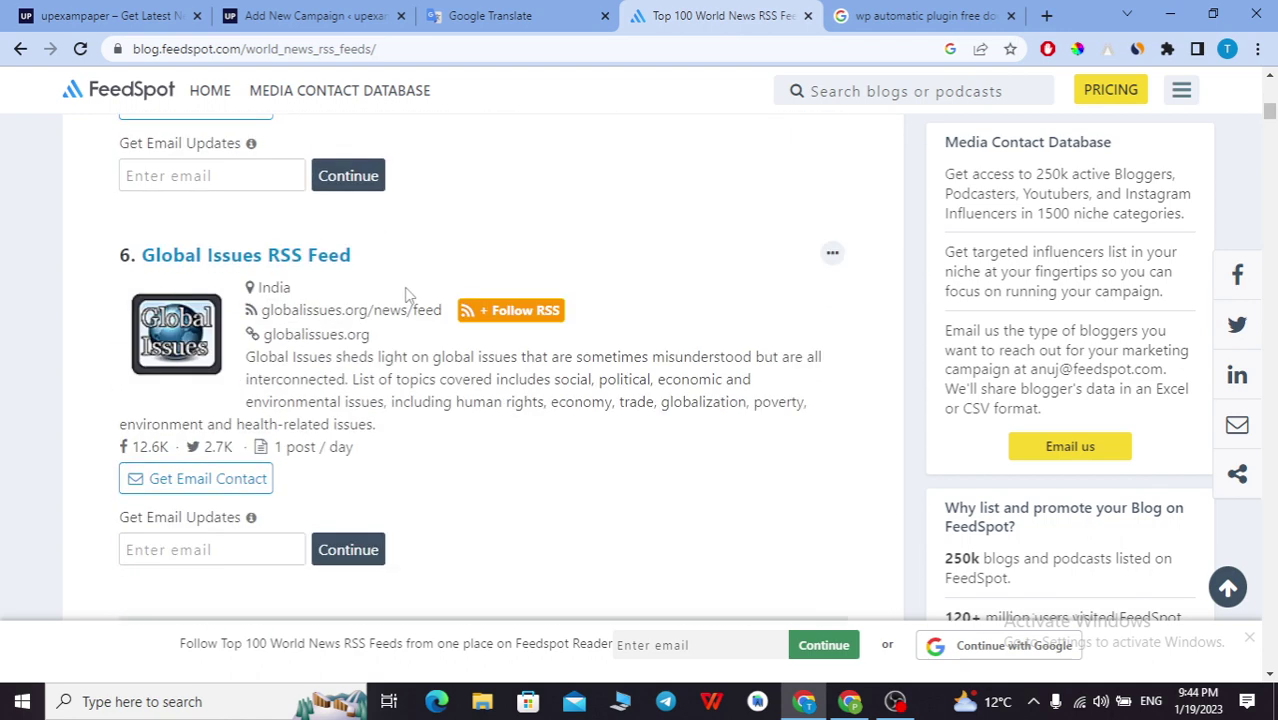
{"action": "scroll", "coordinate": [370, 315], "scroll_direction": "down", "scroll_amount": 7}
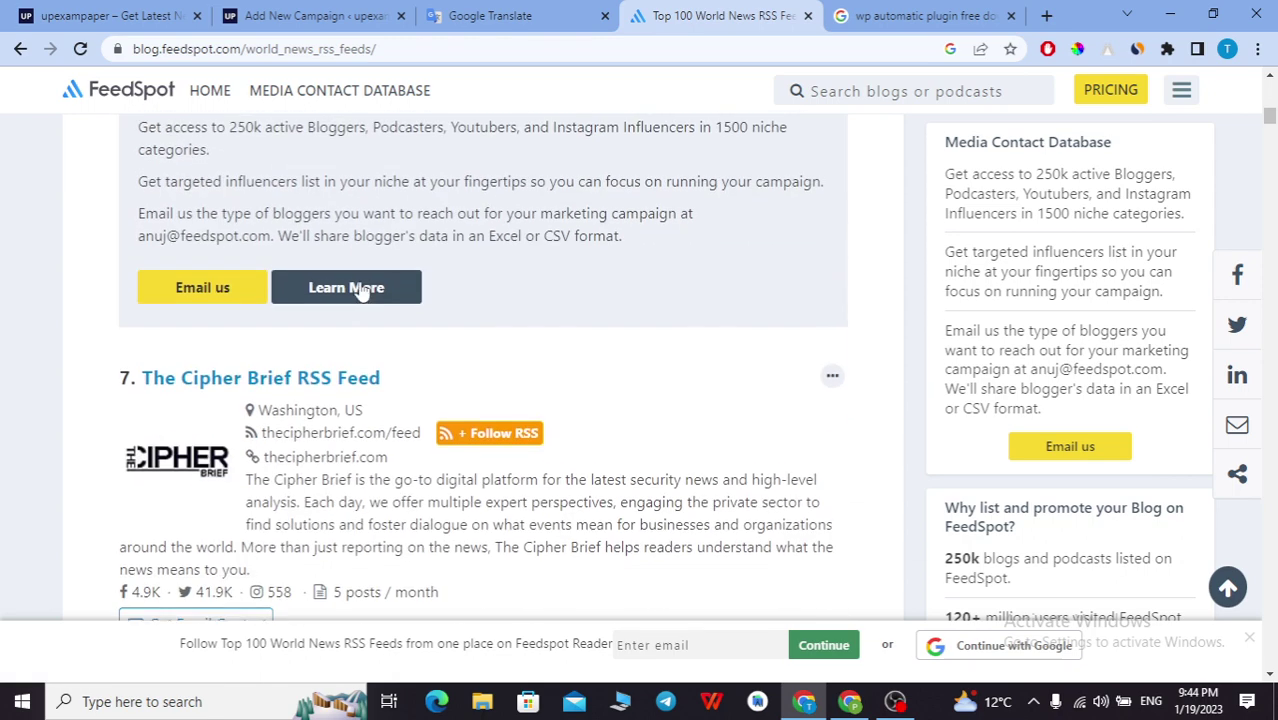
{"action": "scroll", "coordinate": [322, 270], "scroll_direction": "down", "scroll_amount": 3}
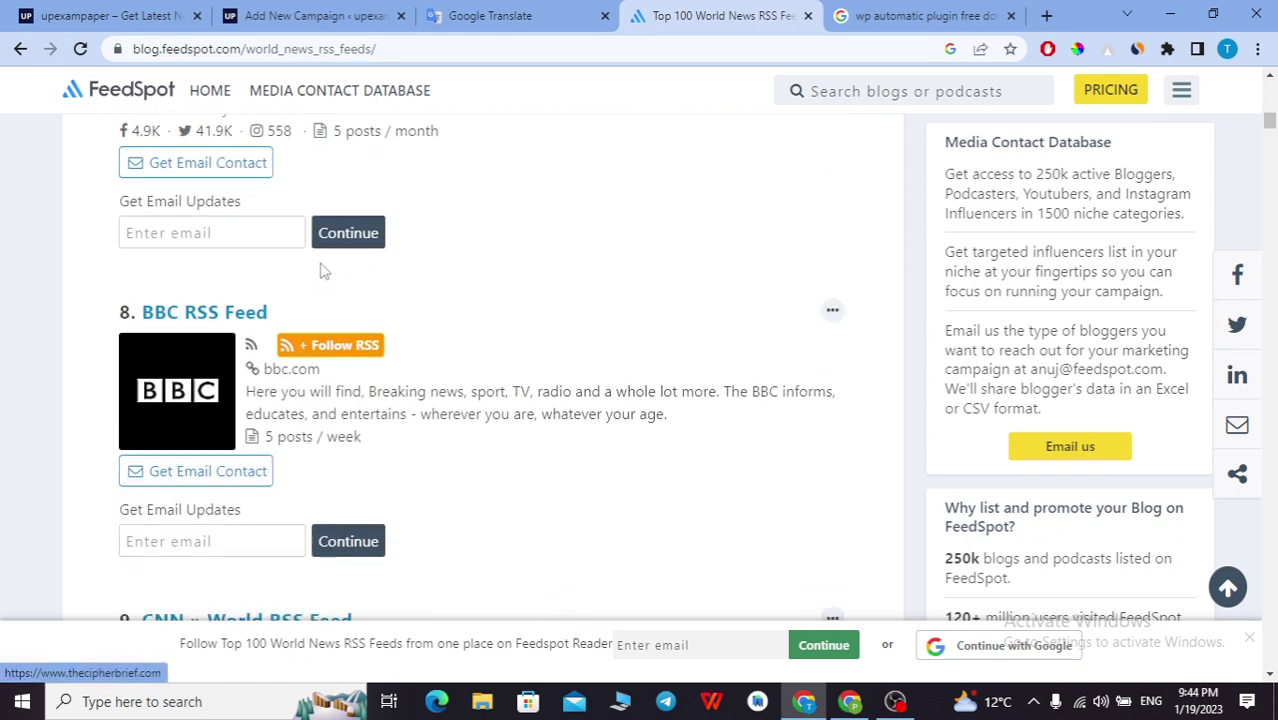
{"action": "scroll", "coordinate": [322, 270], "scroll_direction": "down", "scroll_amount": 5}
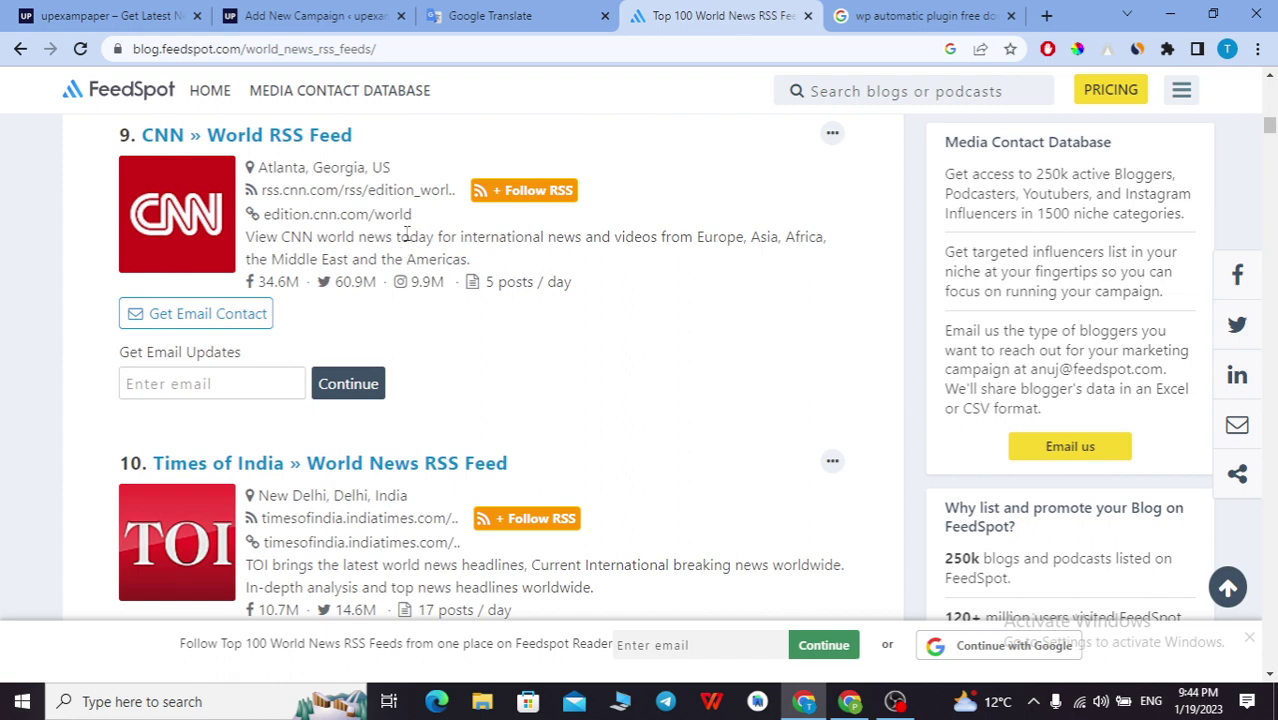
{"action": "scroll", "coordinate": [406, 237], "scroll_direction": "down", "scroll_amount": 2}
{"action": "scroll", "coordinate": [400, 342], "scroll_direction": "down", "scroll_amount": 3}
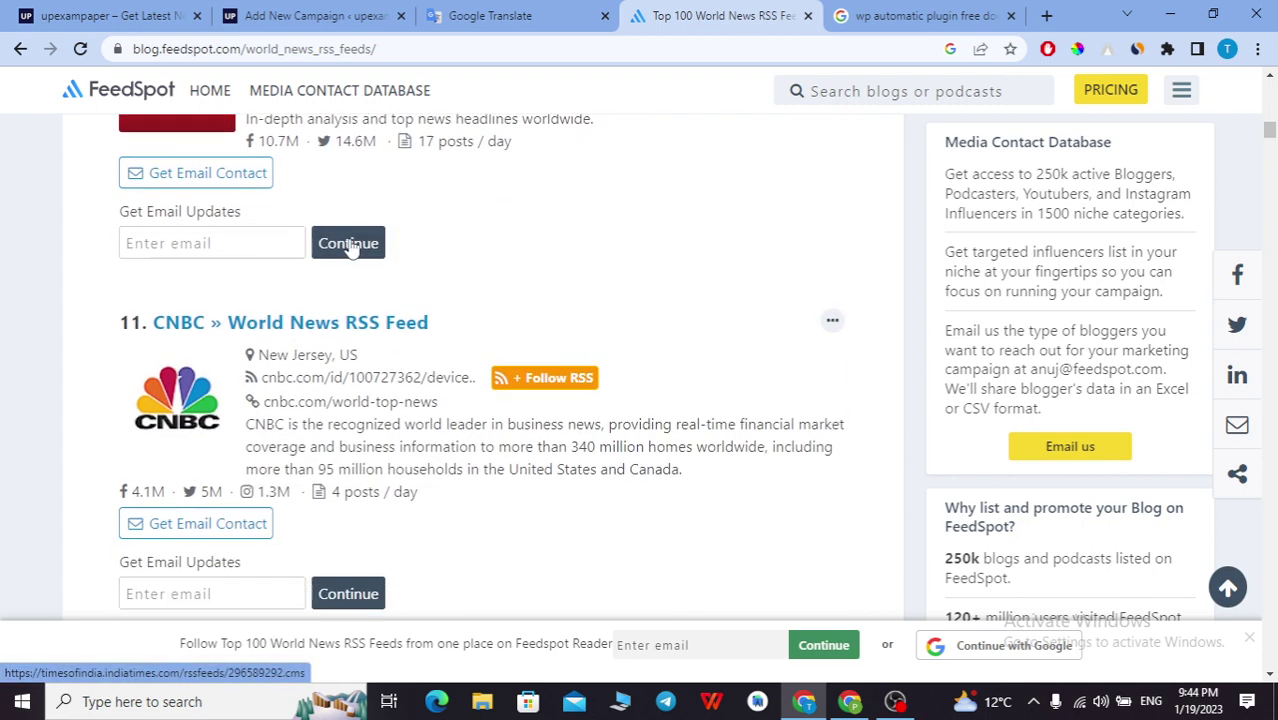
{"action": "scroll", "coordinate": [375, 265], "scroll_direction": "down", "scroll_amount": 2}
{"action": "scroll", "coordinate": [420, 257], "scroll_direction": "down", "scroll_amount": 10}
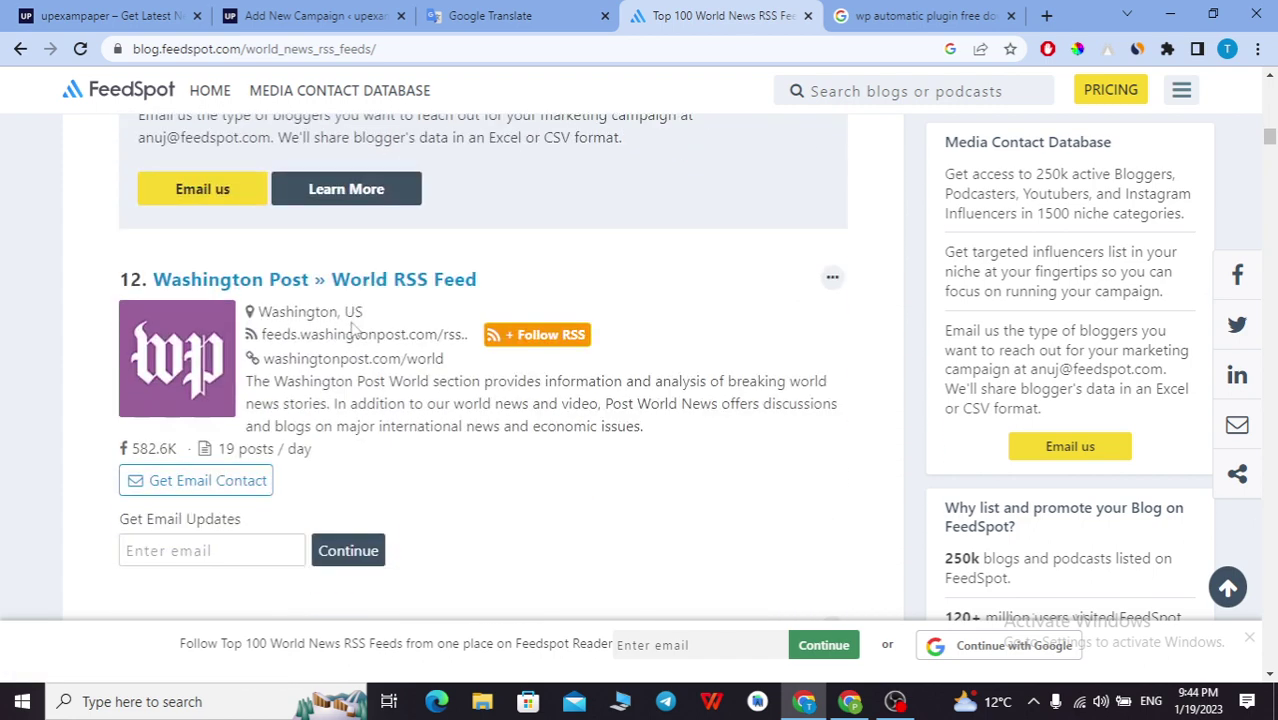
{"action": "scroll", "coordinate": [373, 307], "scroll_direction": "down", "scroll_amount": 3}
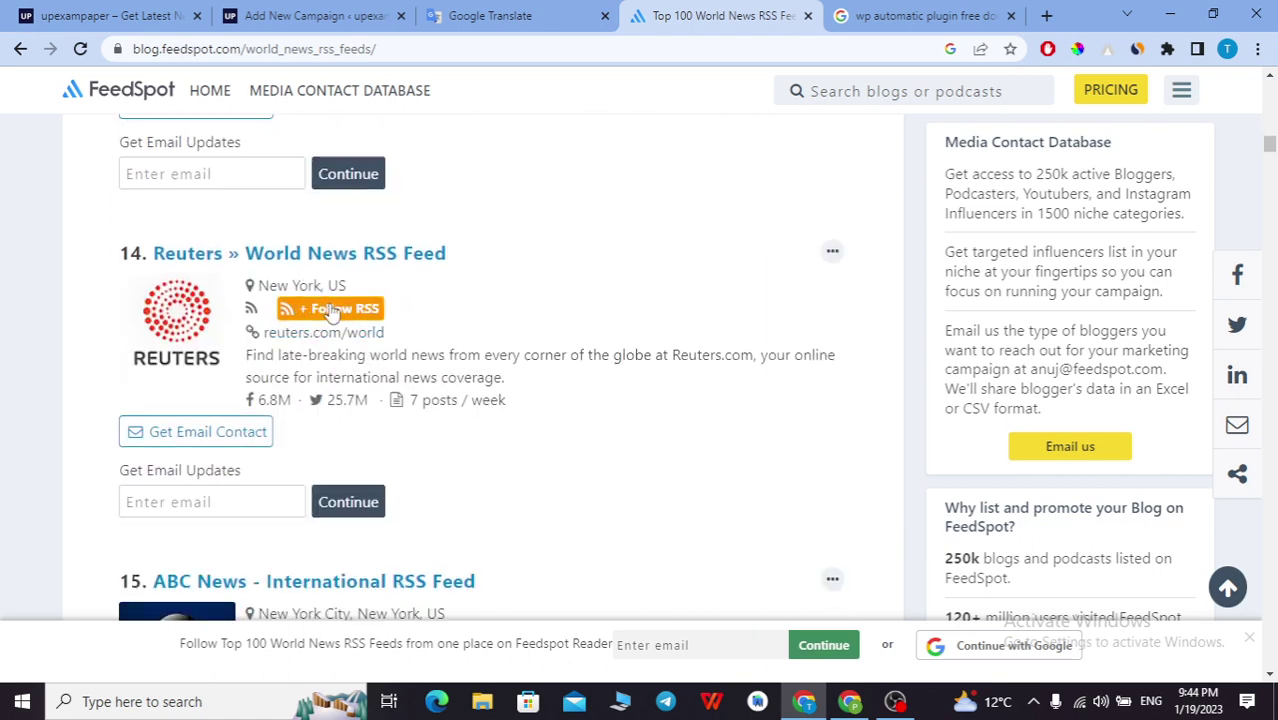
{"action": "scroll", "coordinate": [316, 333], "scroll_direction": "down", "scroll_amount": 4}
{"action": "scroll", "coordinate": [390, 416], "scroll_direction": "down", "scroll_amount": 3}
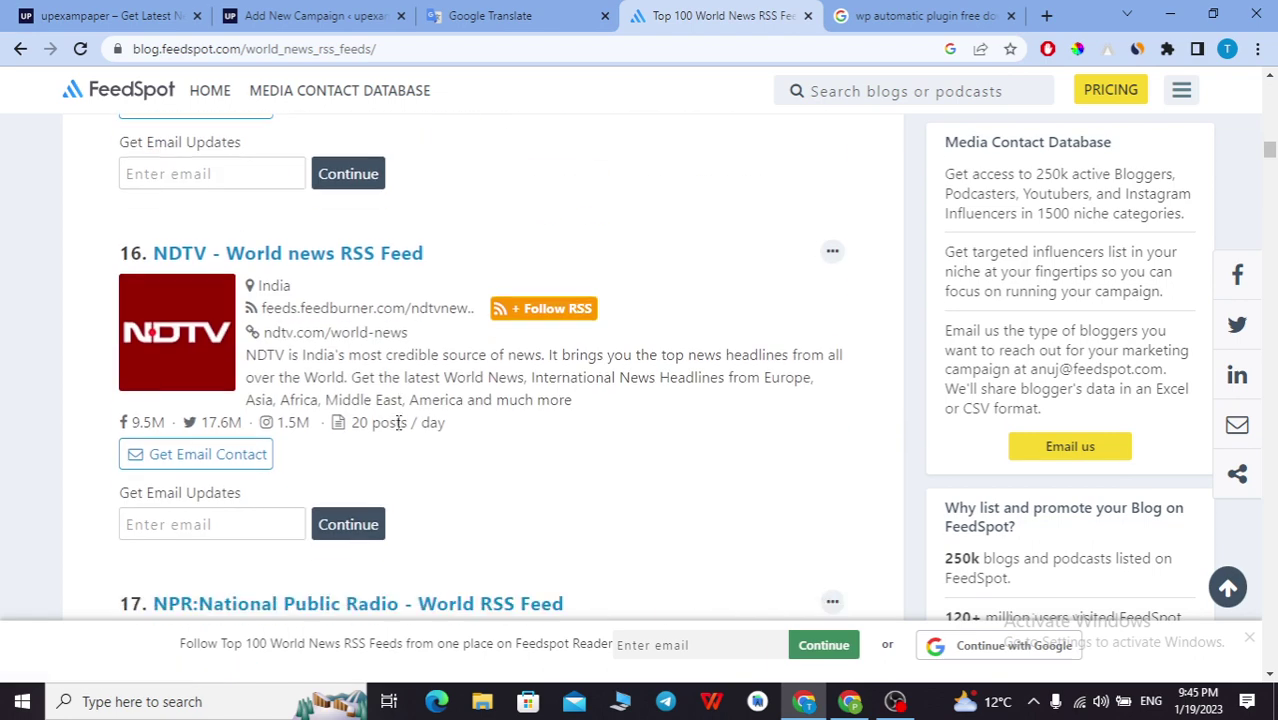
{"action": "scroll", "coordinate": [391, 236], "scroll_direction": "down", "scroll_amount": 3}
{"action": "scroll", "coordinate": [1240, 455], "scroll_direction": "up", "scroll_amount": 1}
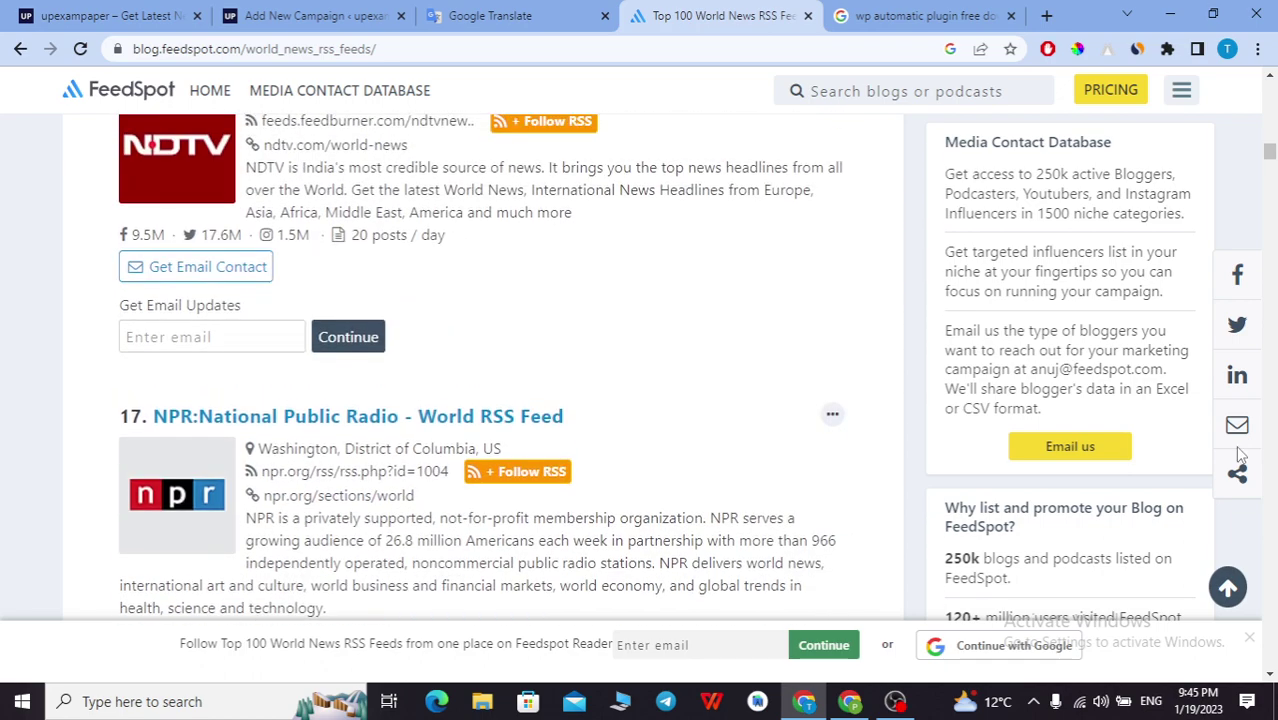
{"action": "left_click_drag", "start_coordinate": [1270, 155], "coordinate": [1270, 96]}
{"action": "scroll", "coordinate": [450, 314], "scroll_direction": "up", "scroll_amount": 2}
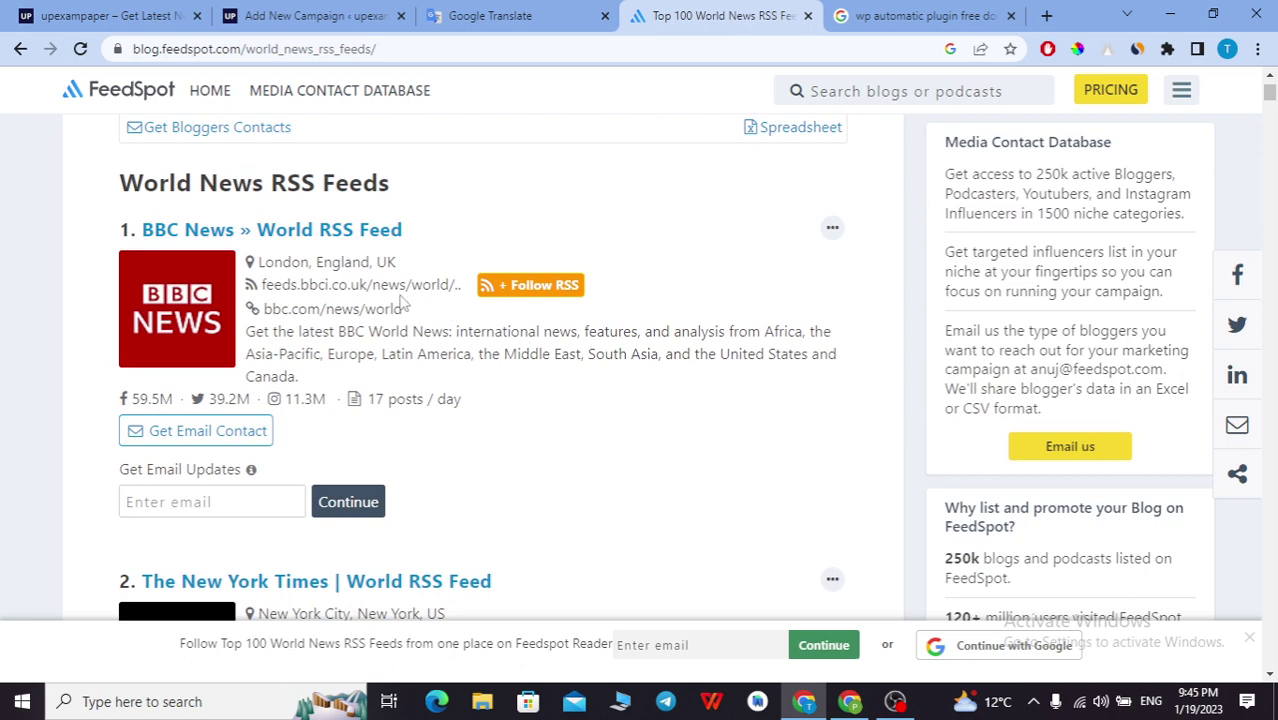
- View the BBC News World follow page and RSS feed, return to the Feedspot list and dismiss its sign-up prompt
{"action": "left_click", "coordinate": [512, 294]}
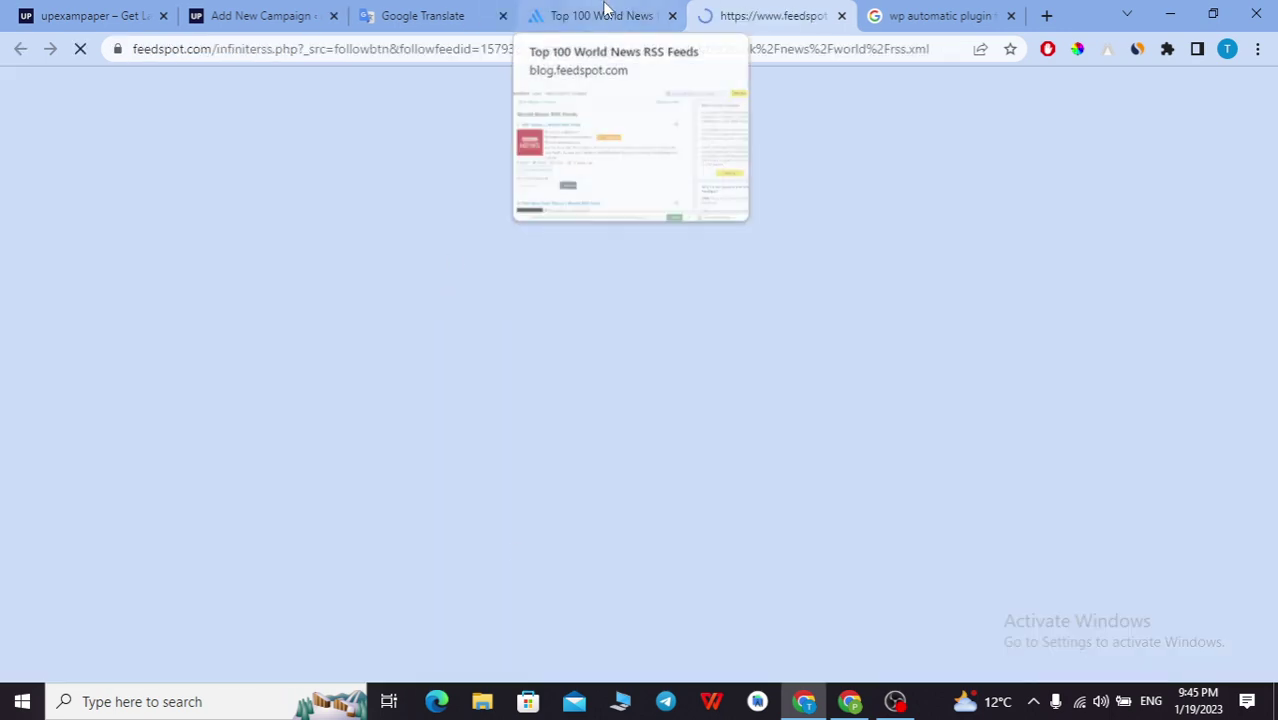
{"action": "left_click", "coordinate": [600, 15]}
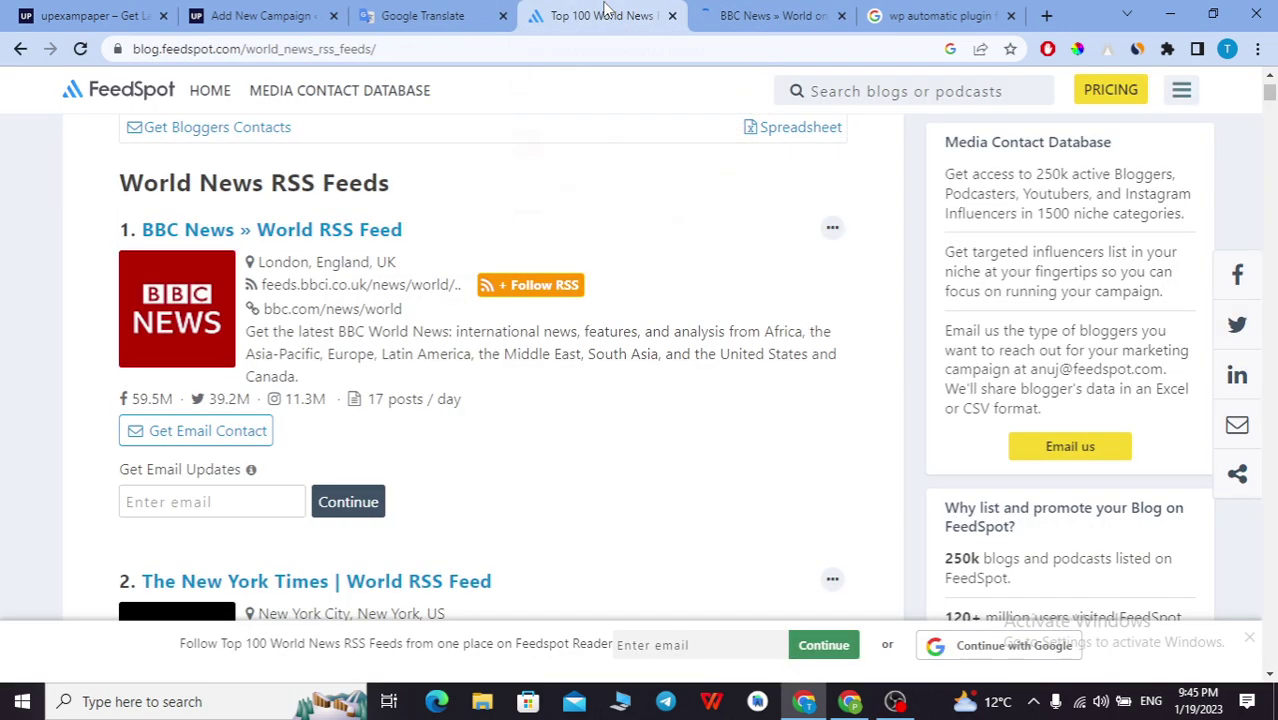
{"action": "left_click", "coordinate": [342, 286]}
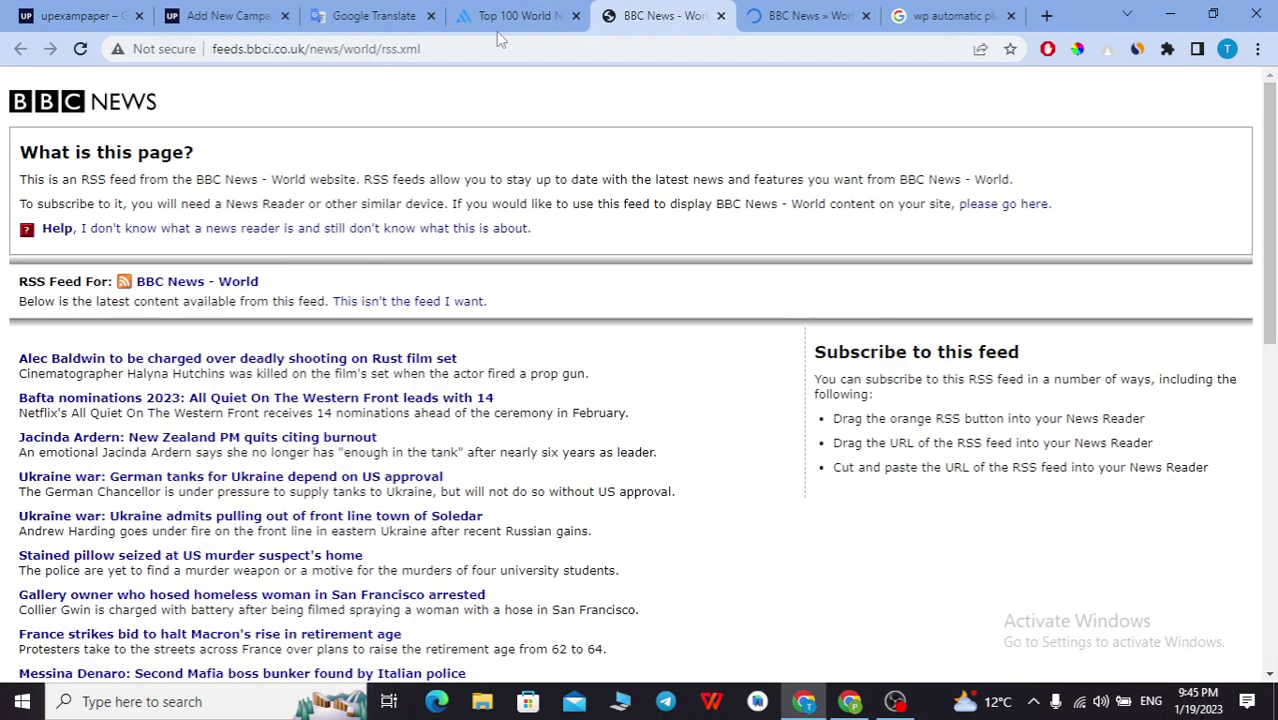
{"action": "left_click", "coordinate": [500, 20]}
{"action": "scroll", "coordinate": [322, 343], "scroll_direction": "down", "scroll_amount": 3}
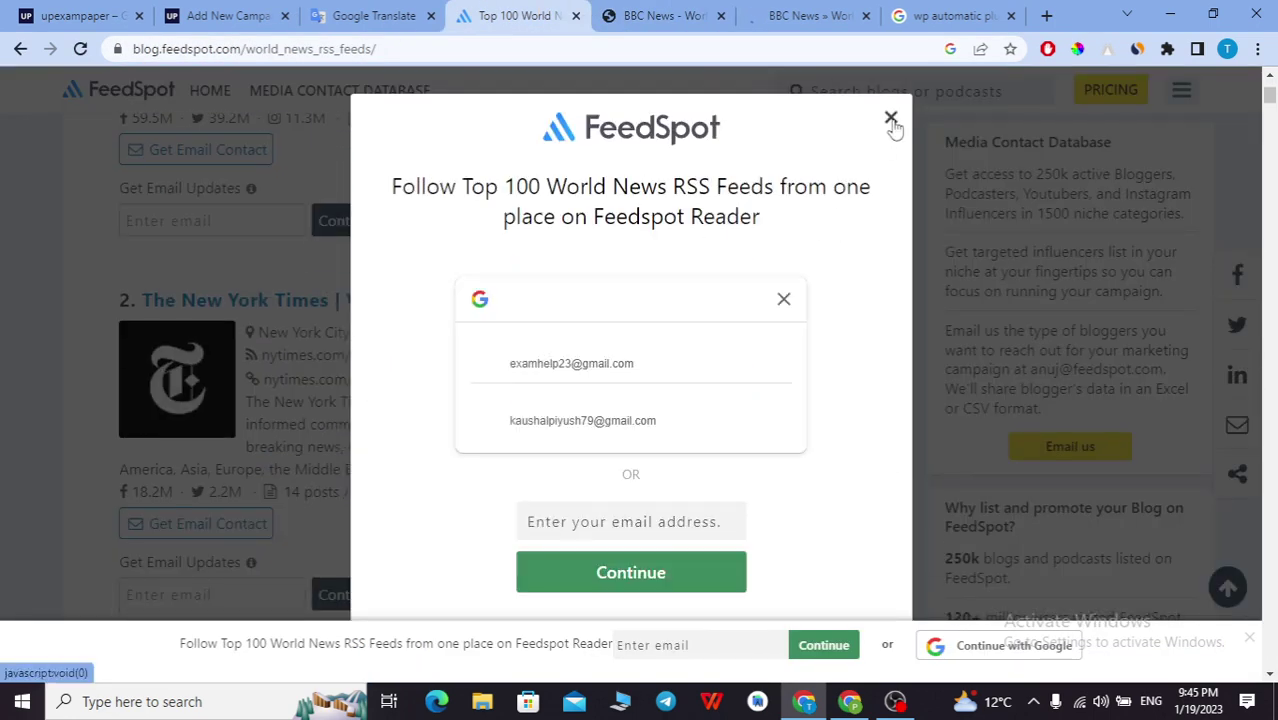
{"action": "left_click", "coordinate": [891, 117]}
- Go back to the Google results, open Times of India RSS Feeds and review its list of main feeds
{"action": "left_click", "coordinate": [19, 49]}
{"action": "scroll", "coordinate": [334, 295], "scroll_direction": "up", "scroll_amount": 3}
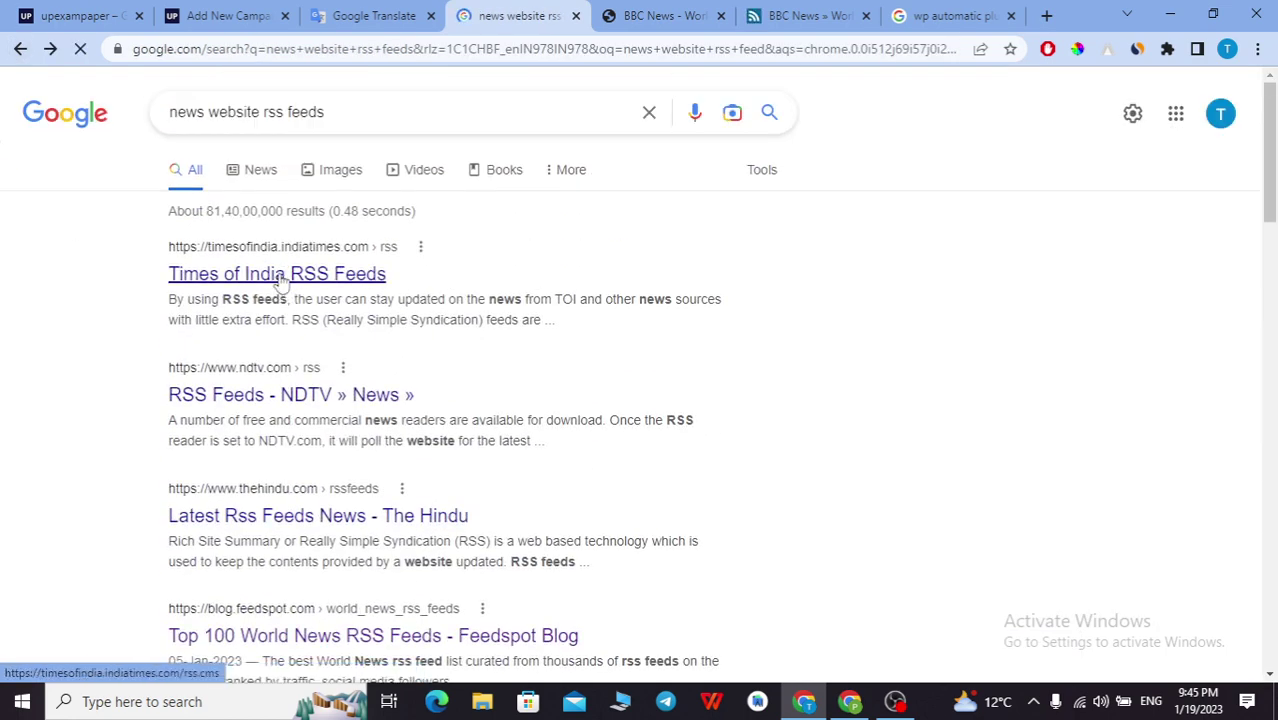
{"action": "left_click", "coordinate": [280, 275]}
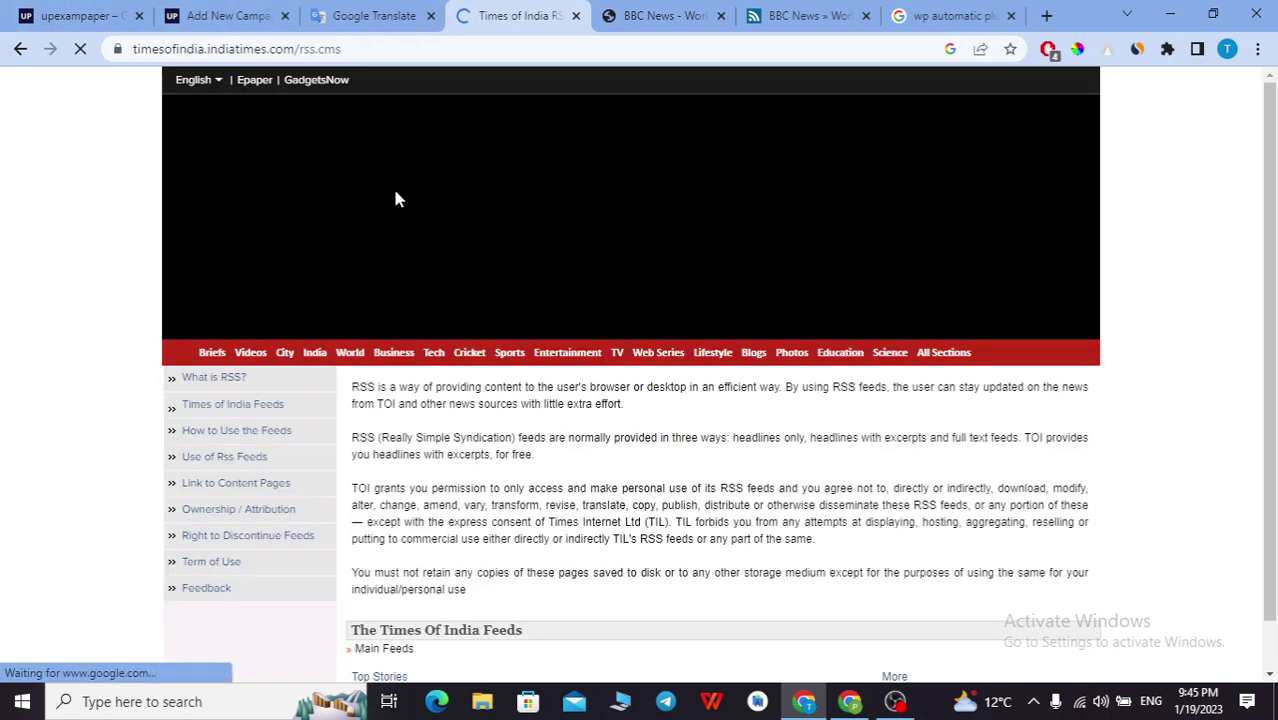
{"action": "scroll", "coordinate": [537, 337], "scroll_direction": "down", "scroll_amount": 3}
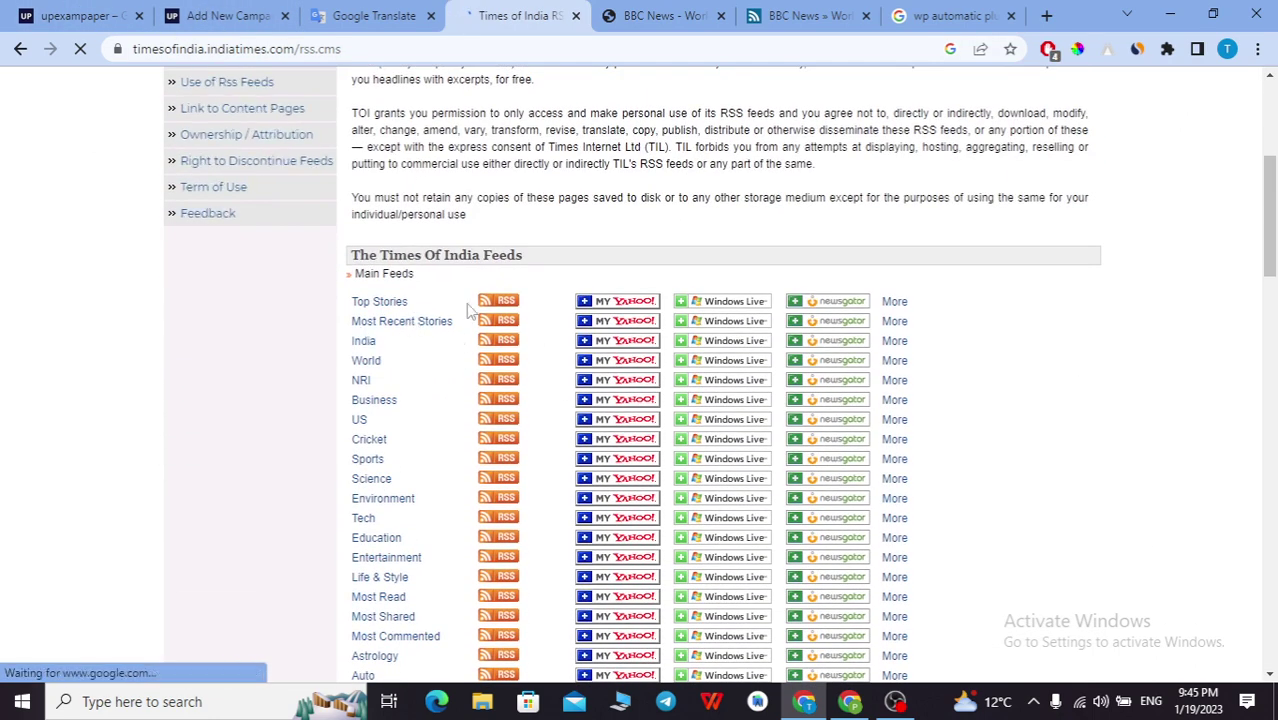
{"action": "scroll", "coordinate": [407, 297], "scroll_direction": "down", "scroll_amount": 1}
{"action": "left_click_drag", "start_coordinate": [350, 207], "coordinate": [866, 245]}
{"action": "left_click", "coordinate": [921, 230]}
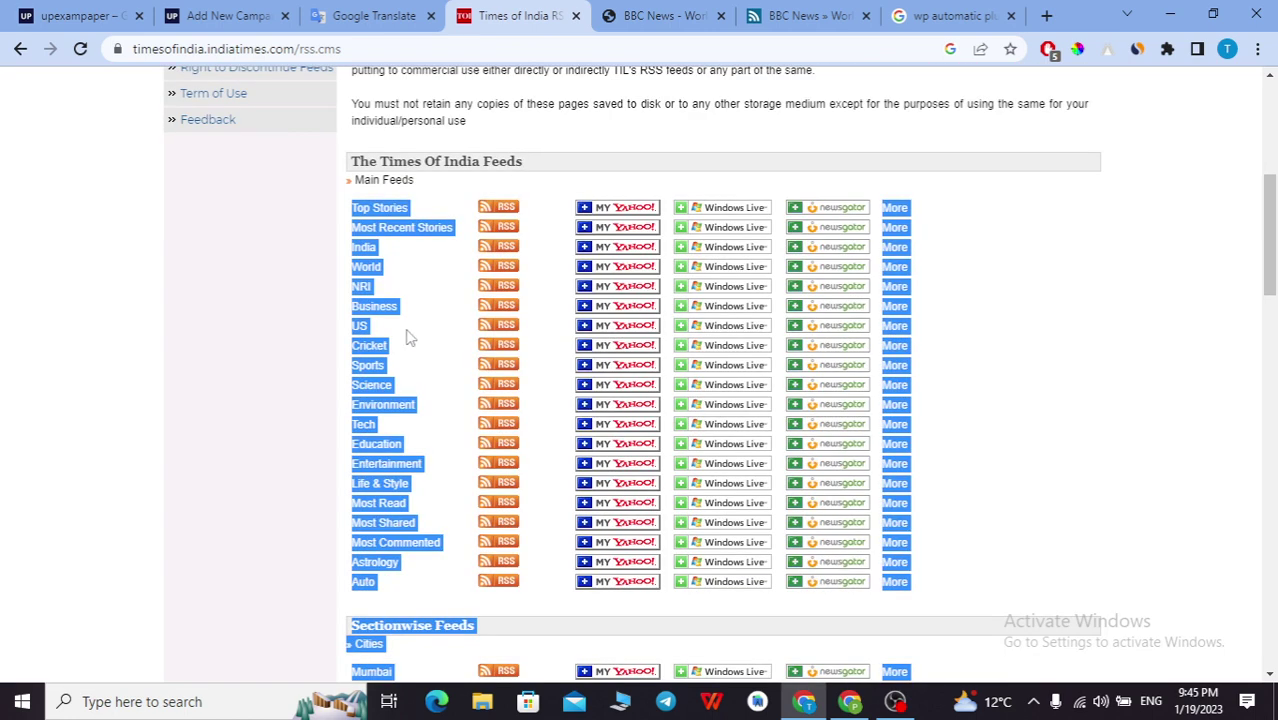
{"action": "left_click", "coordinate": [277, 251]}
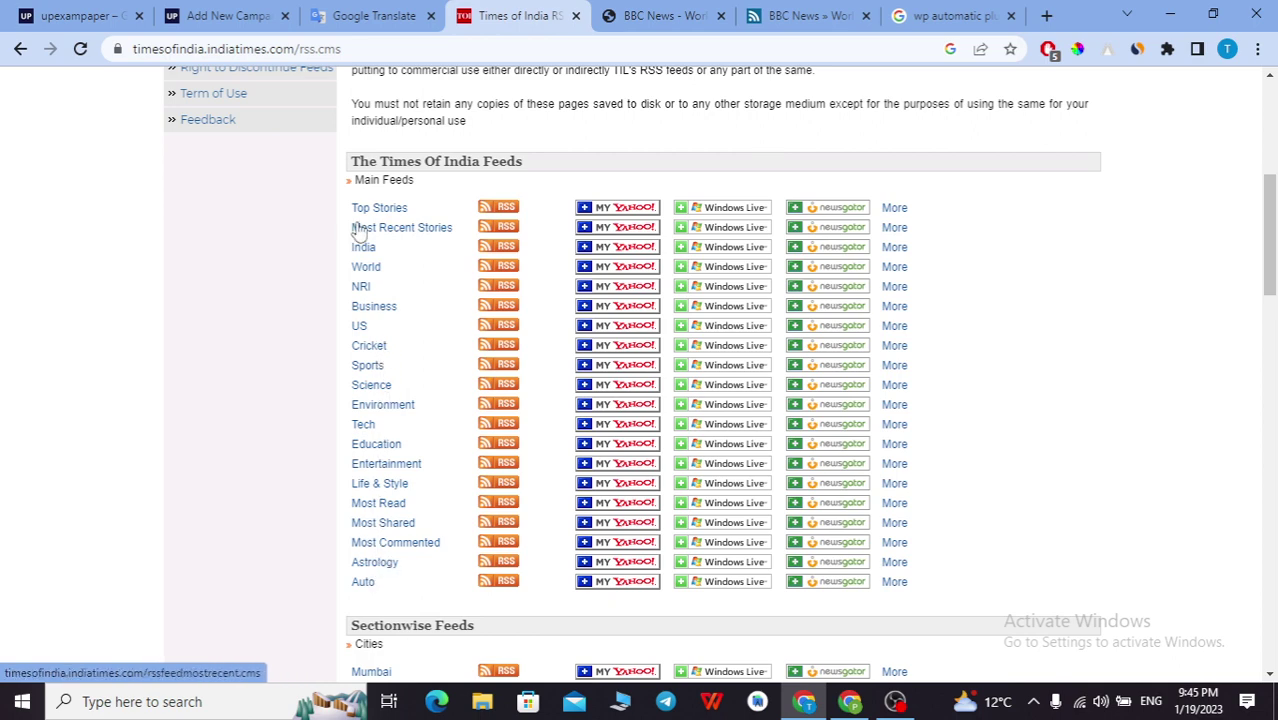
- Open the Times of India US news RSS feed, copy its full URL and return to the new campaign page
{"action": "left_click", "coordinate": [498, 326]}
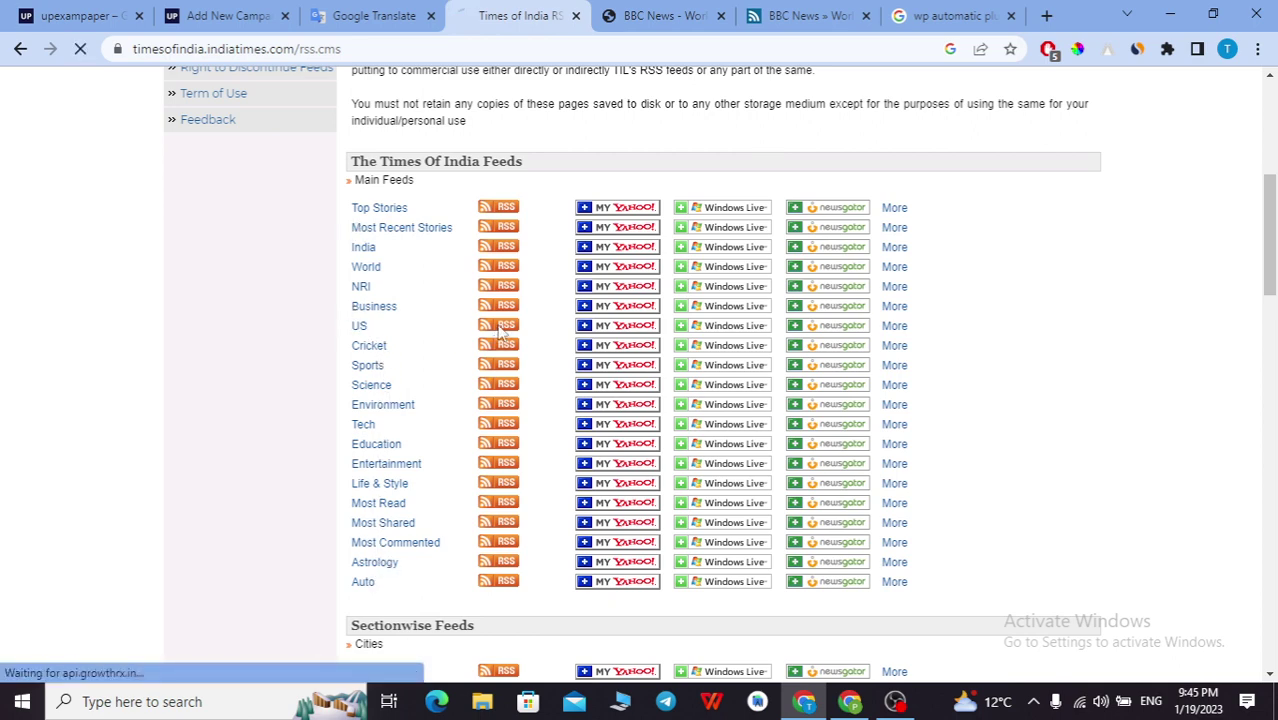
{"action": "left_click", "coordinate": [330, 49]}
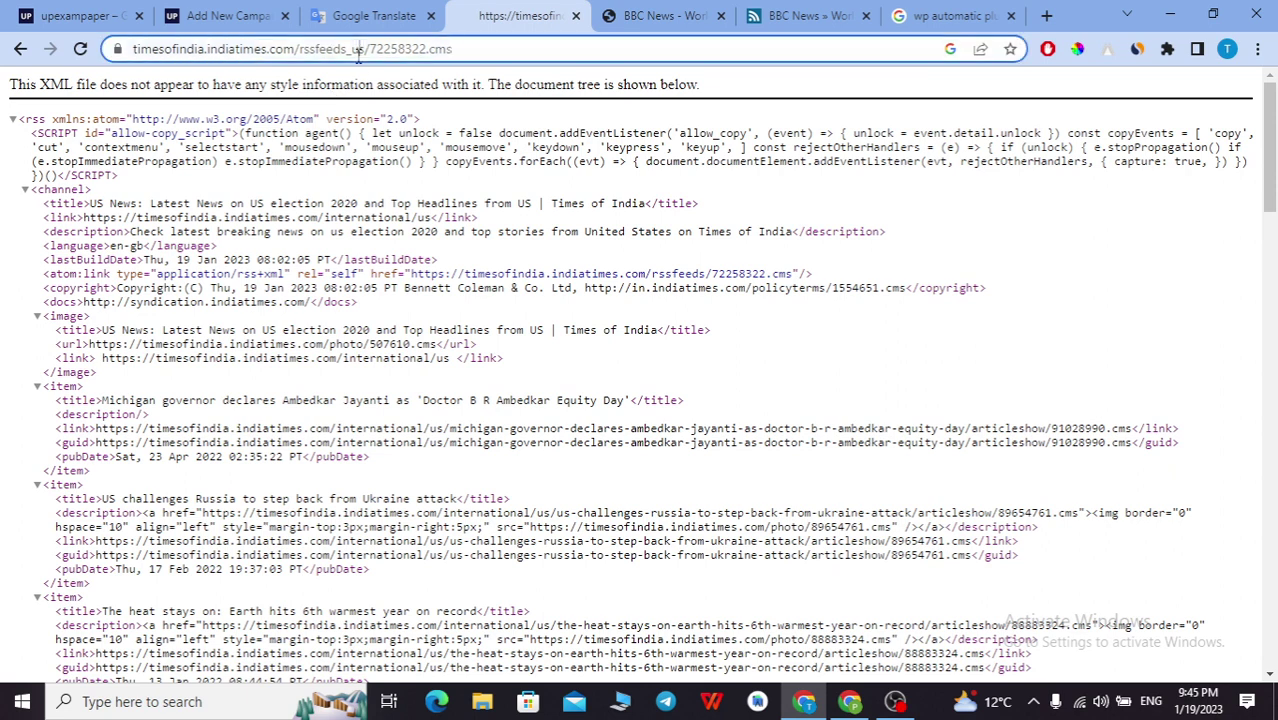
{"action": "left_click_drag", "start_coordinate": [564, 49], "coordinate": [67, 47]}
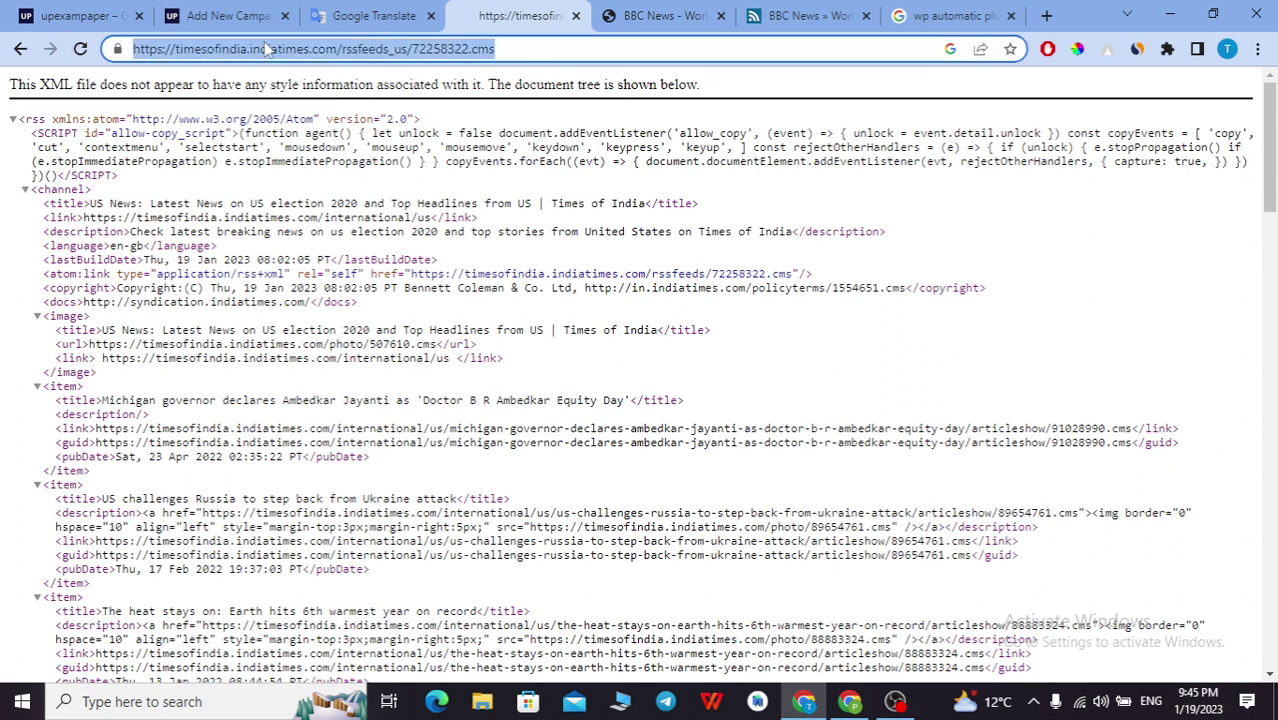
{"action": "key", "text": "ctrl+c"}
{"action": "left_click", "coordinate": [242, 14]}
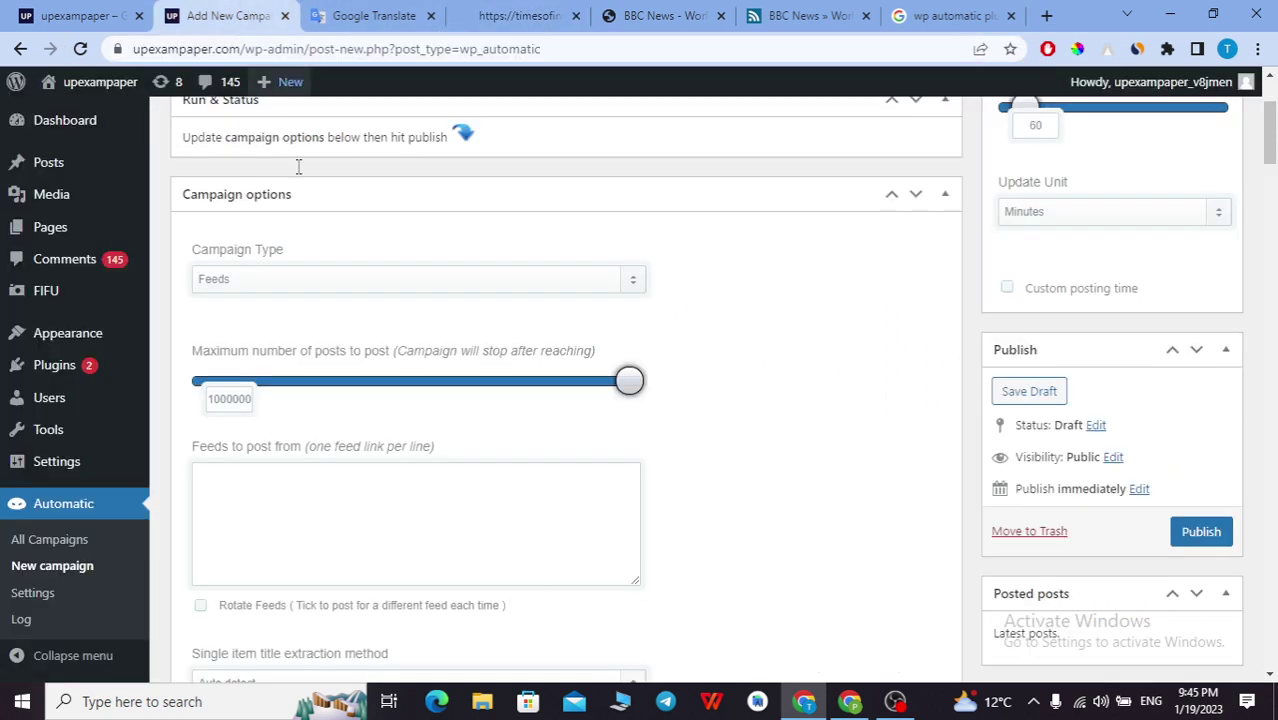
{"action": "left_click", "coordinate": [310, 476]}
{"action": "key", "text": "ctrl+v"}
{"action": "scroll", "coordinate": [433, 297], "scroll_direction": "down", "scroll_amount": 3}
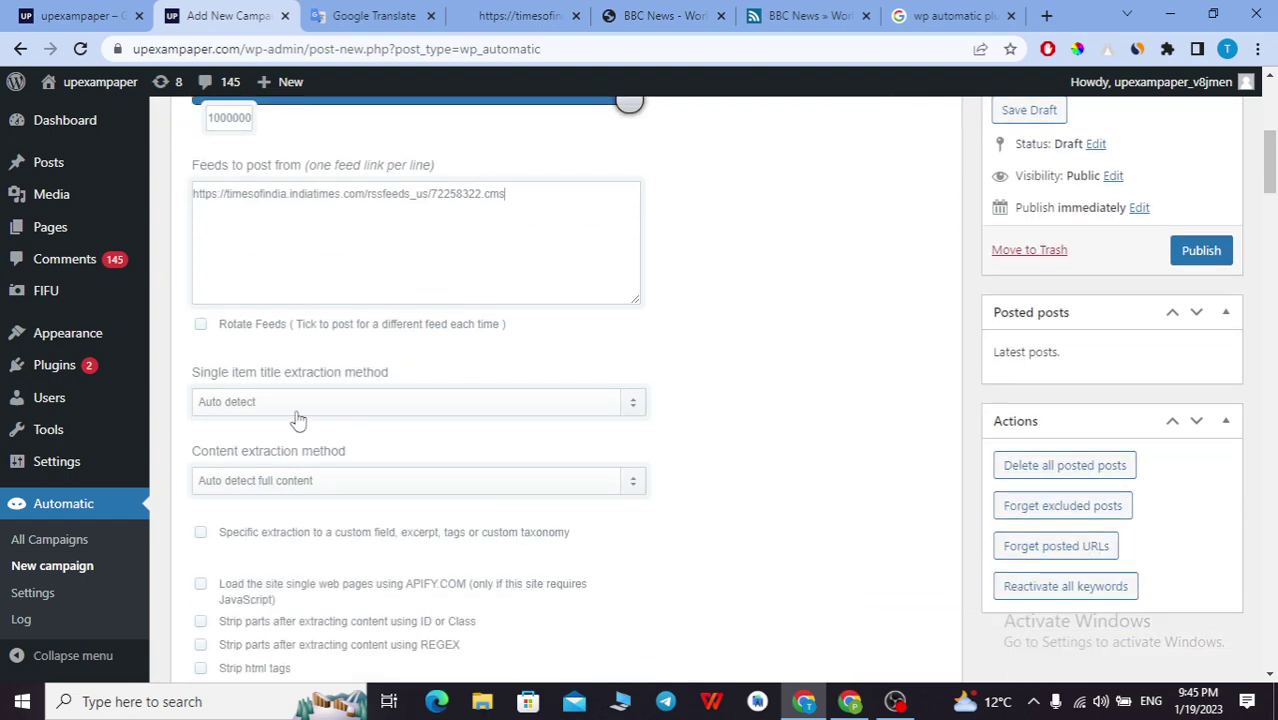
- Set the single item title extraction method to Visual Selector and pick the article's headline on the loaded Times of India page
{"action": "scroll", "coordinate": [200, 320], "scroll_direction": "down", "scroll_amount": 2}
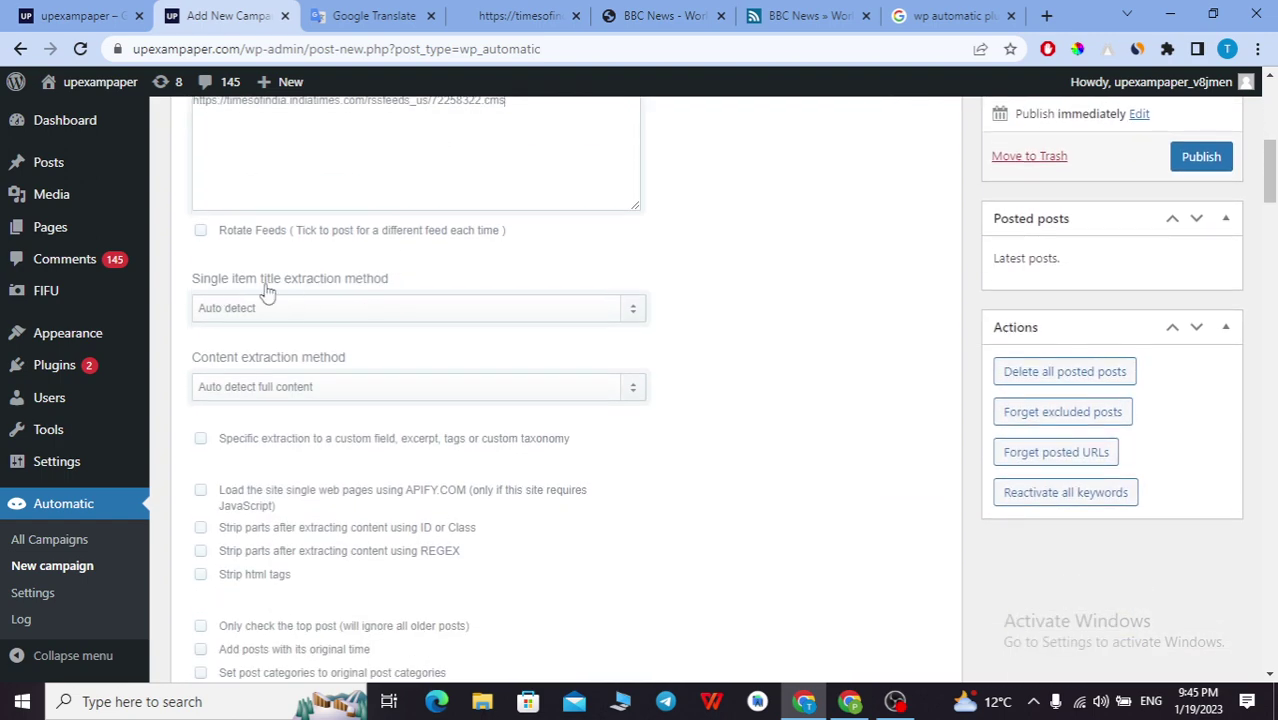
{"action": "left_click", "coordinate": [277, 318]}
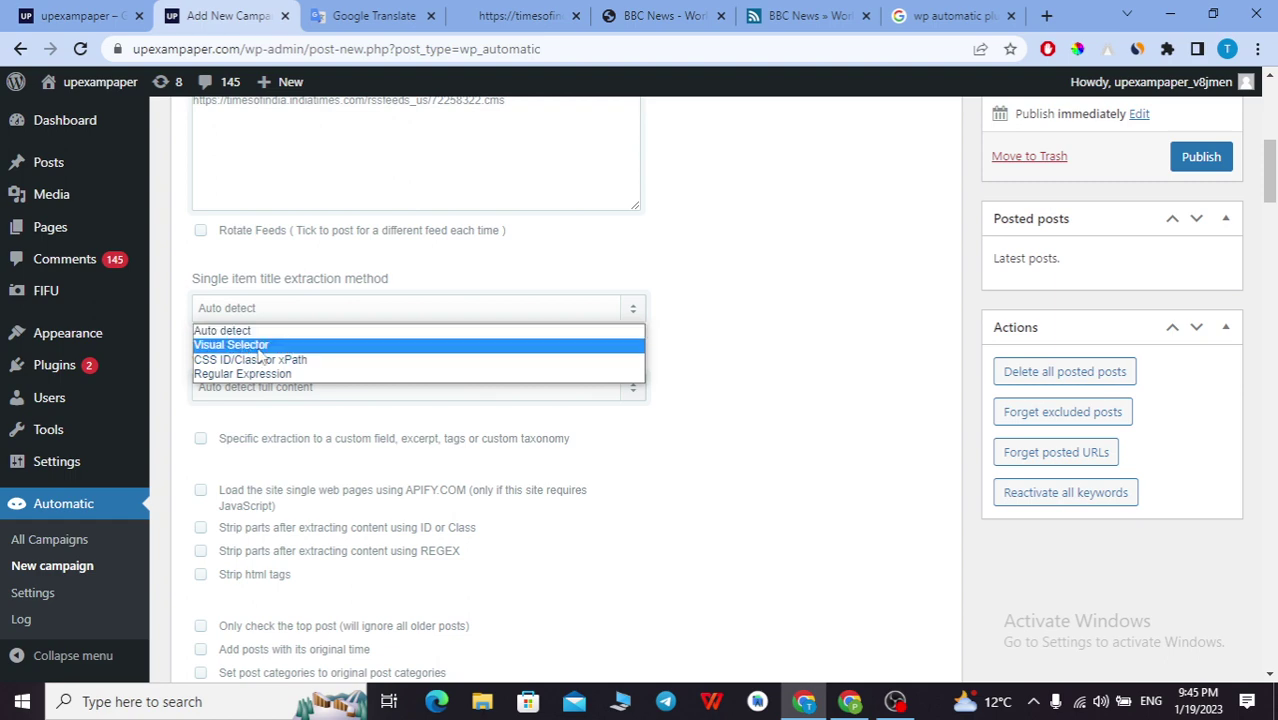
{"action": "left_click", "coordinate": [260, 345]}
{"action": "left_click", "coordinate": [518, 368]}
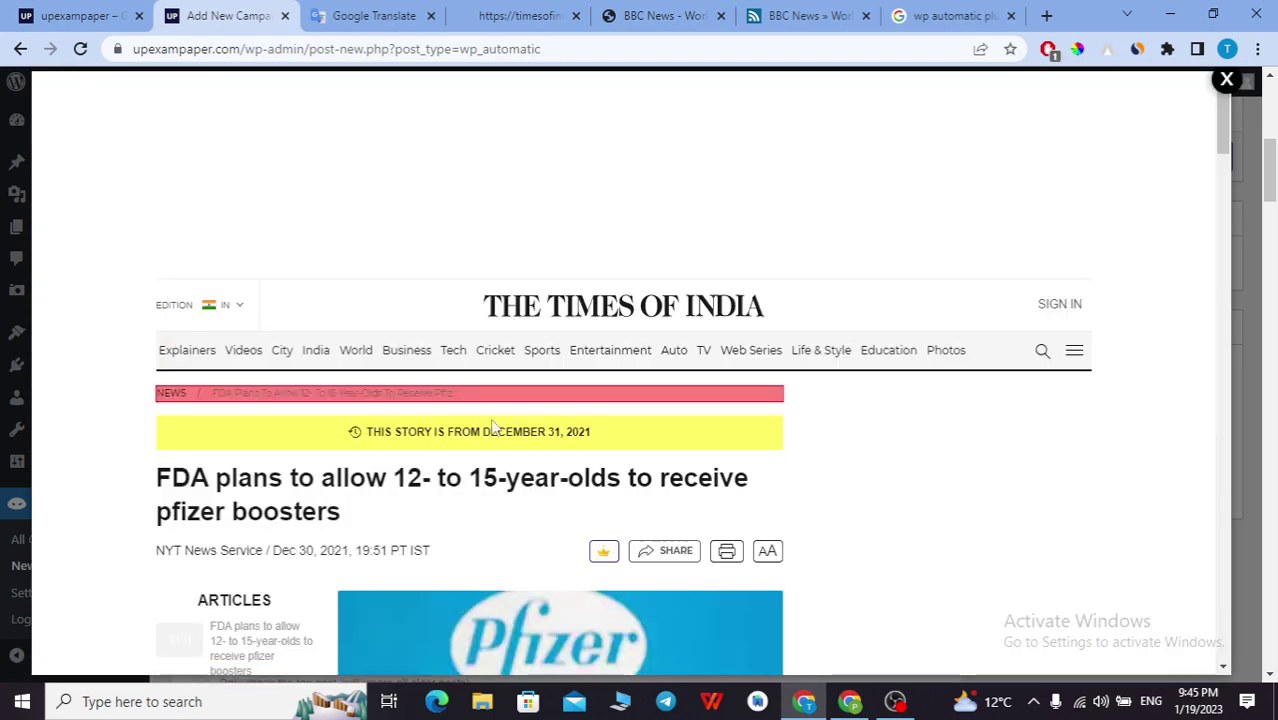
{"action": "left_click", "coordinate": [363, 517]}
{"action": "left_click", "coordinate": [363, 515]}
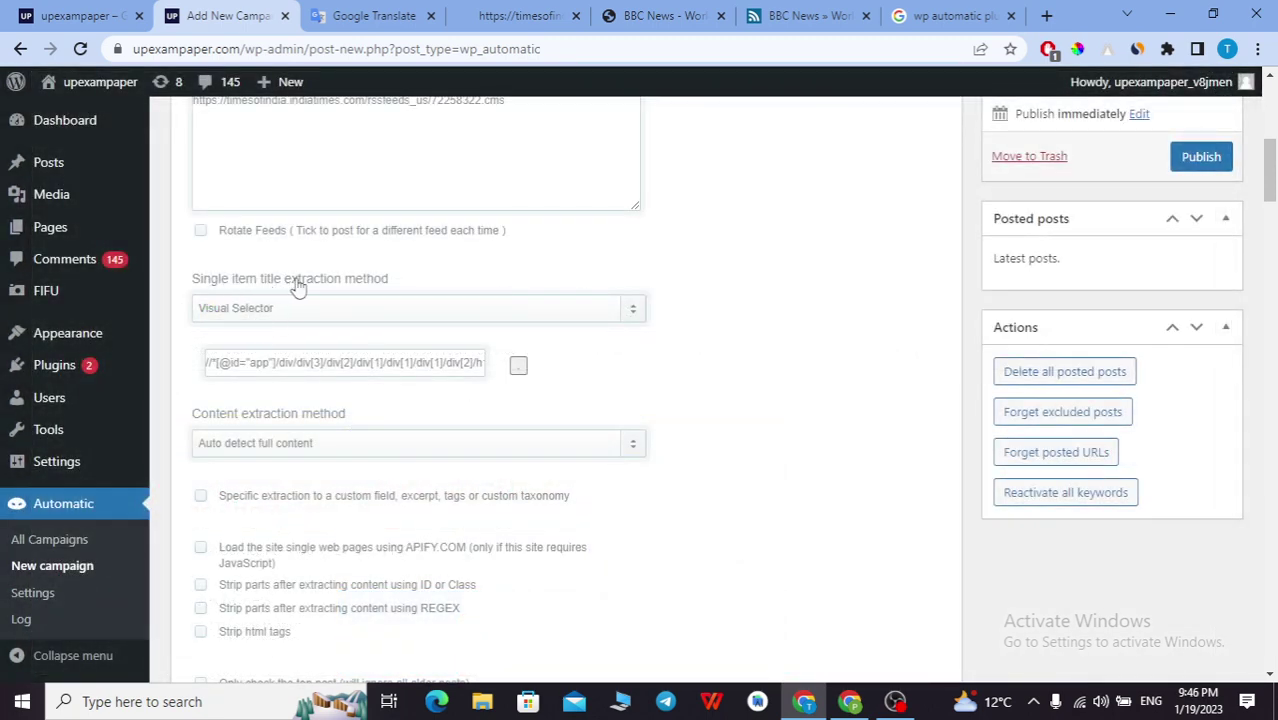
- Enable skipping posts with no content and skipping posts without images
{"action": "scroll", "coordinate": [285, 290], "scroll_direction": "down", "scroll_amount": 2}
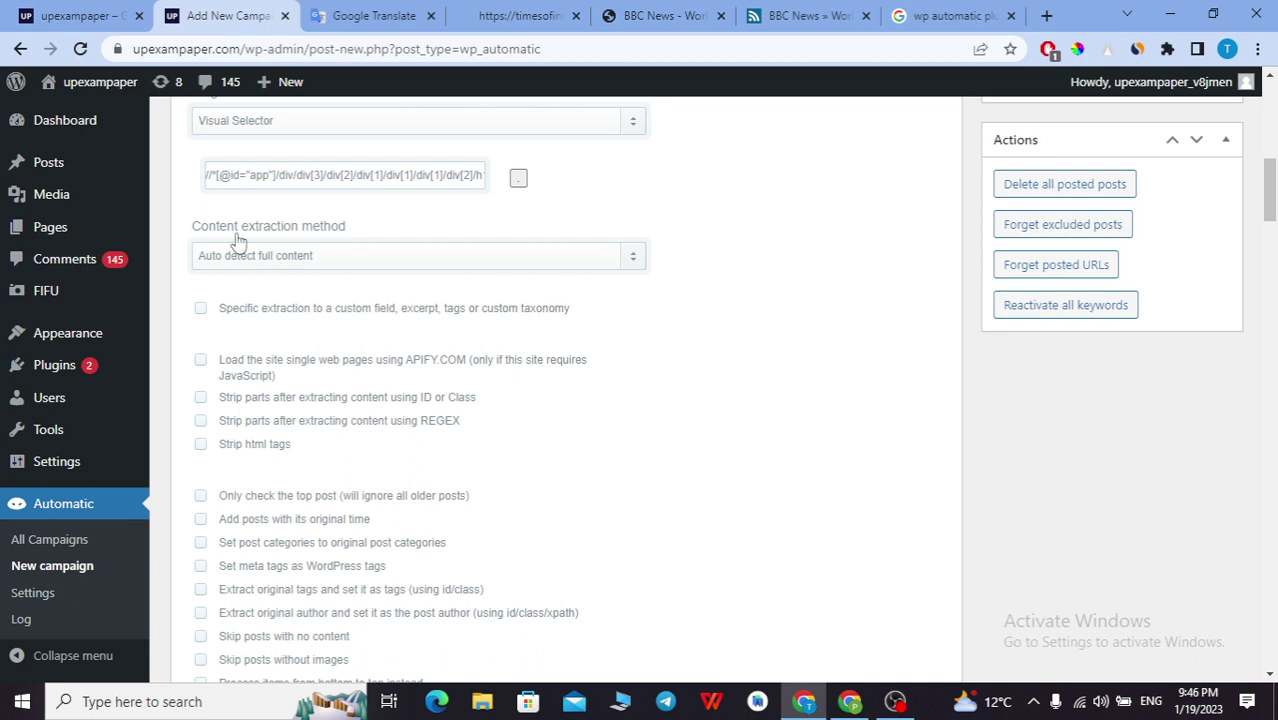
{"action": "scroll", "coordinate": [400, 322], "scroll_direction": "down", "scroll_amount": 2}
{"action": "scroll", "coordinate": [390, 330], "scroll_direction": "down", "scroll_amount": 1}
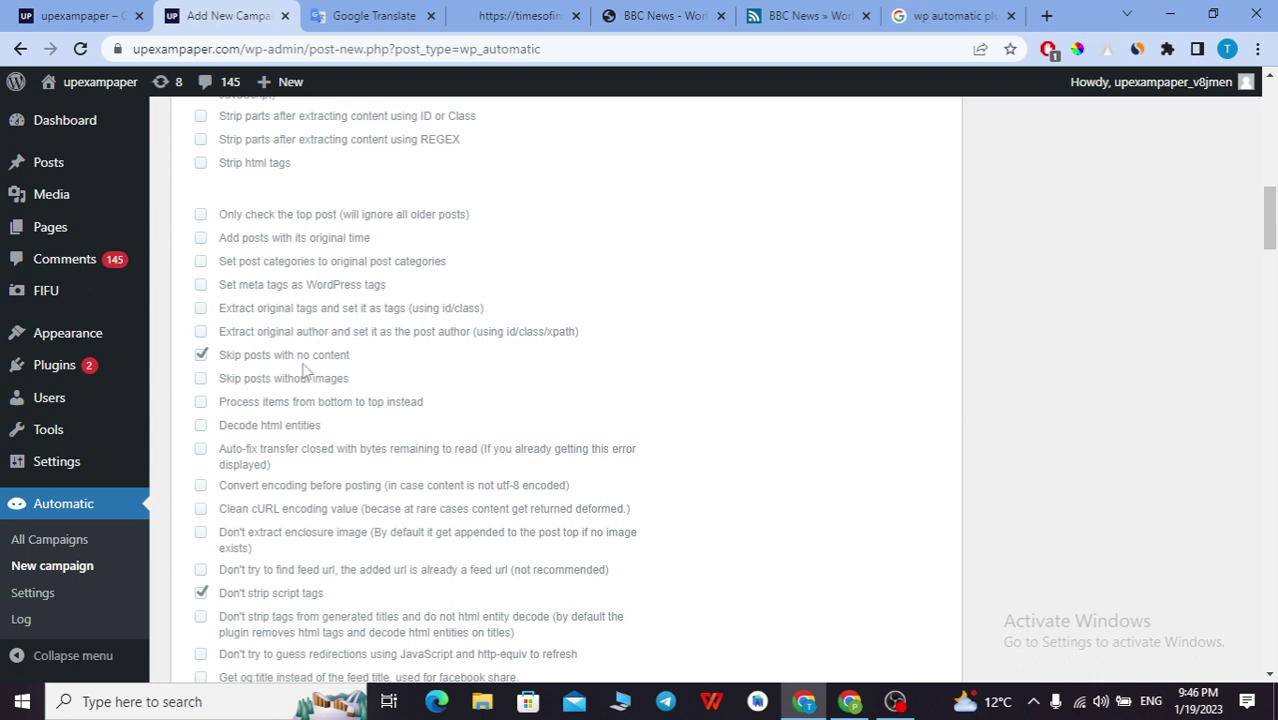
{"action": "left_click", "coordinate": [201, 379]}
- Review the remaining feed options and the post template, highlighting the [ad_2] and source link lines of the post text
{"action": "scroll", "coordinate": [457, 355], "scroll_direction": "down", "scroll_amount": 1}
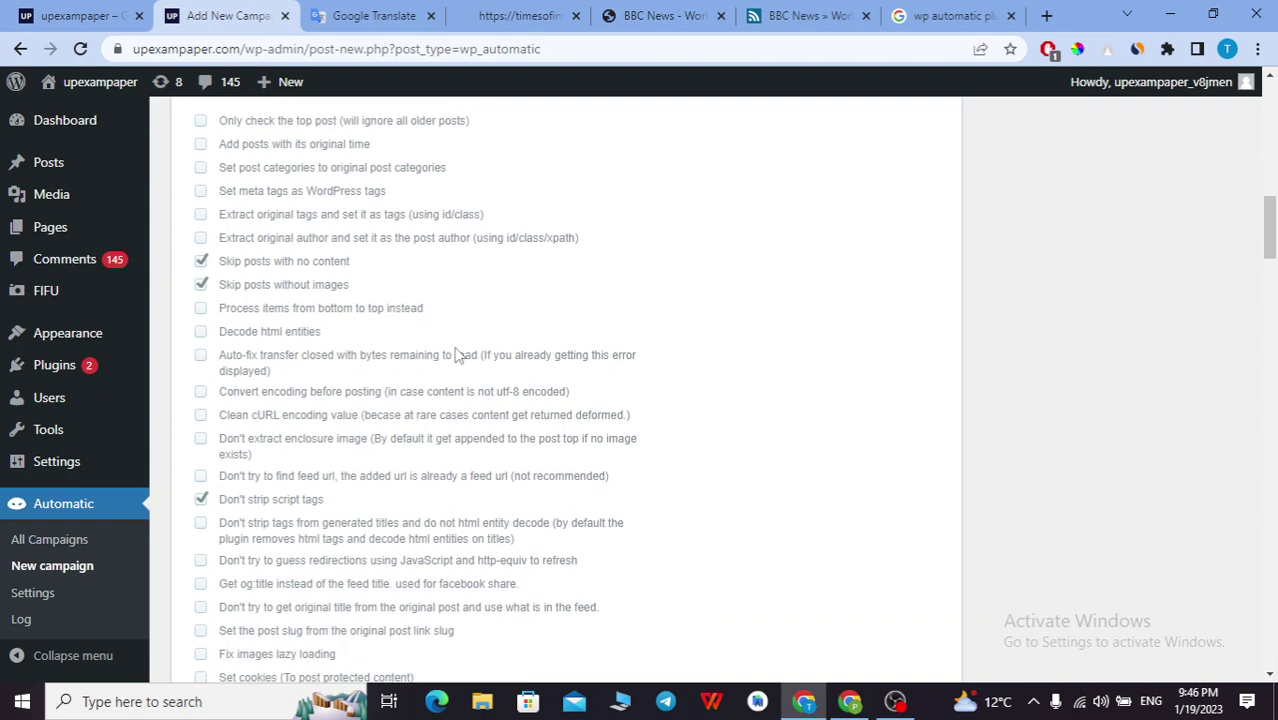
{"action": "scroll", "coordinate": [457, 355], "scroll_direction": "down", "scroll_amount": 4}
{"action": "scroll", "coordinate": [356, 413], "scroll_direction": "down", "scroll_amount": 2}
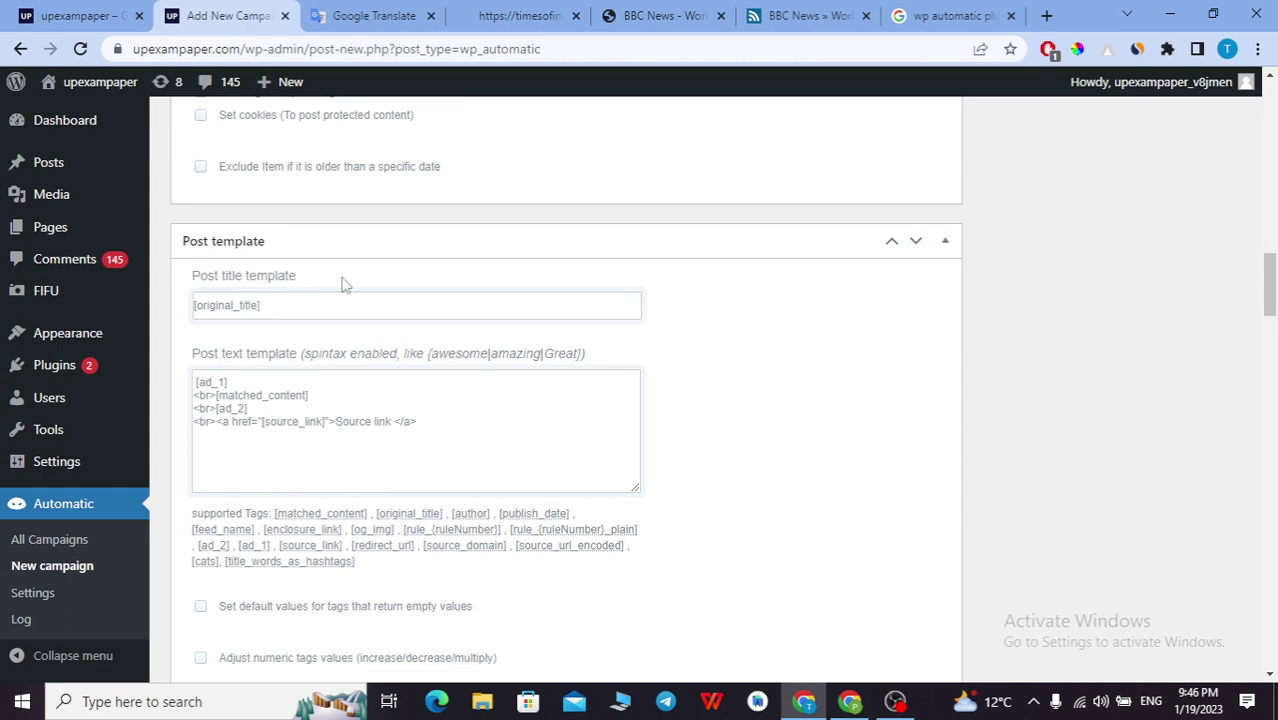
{"action": "scroll", "coordinate": [343, 285], "scroll_direction": "down", "scroll_amount": 1}
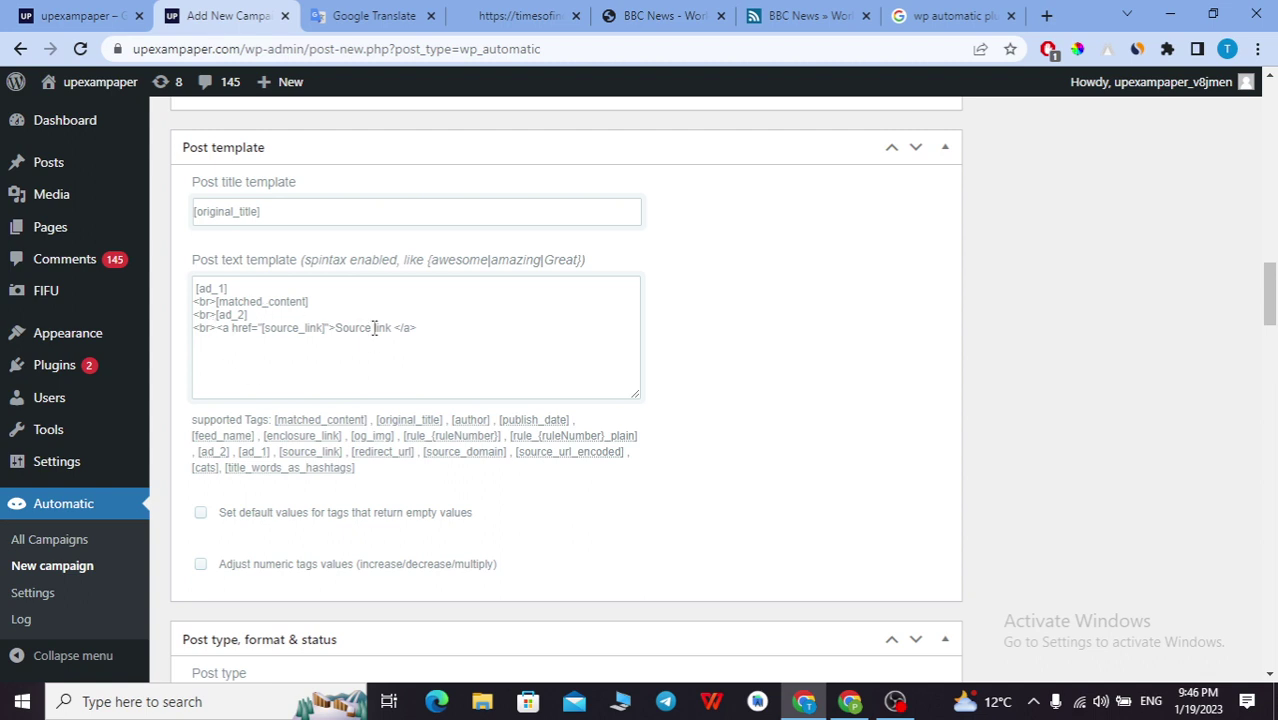
{"action": "left_click_drag", "start_coordinate": [429, 328], "coordinate": [184, 322]}
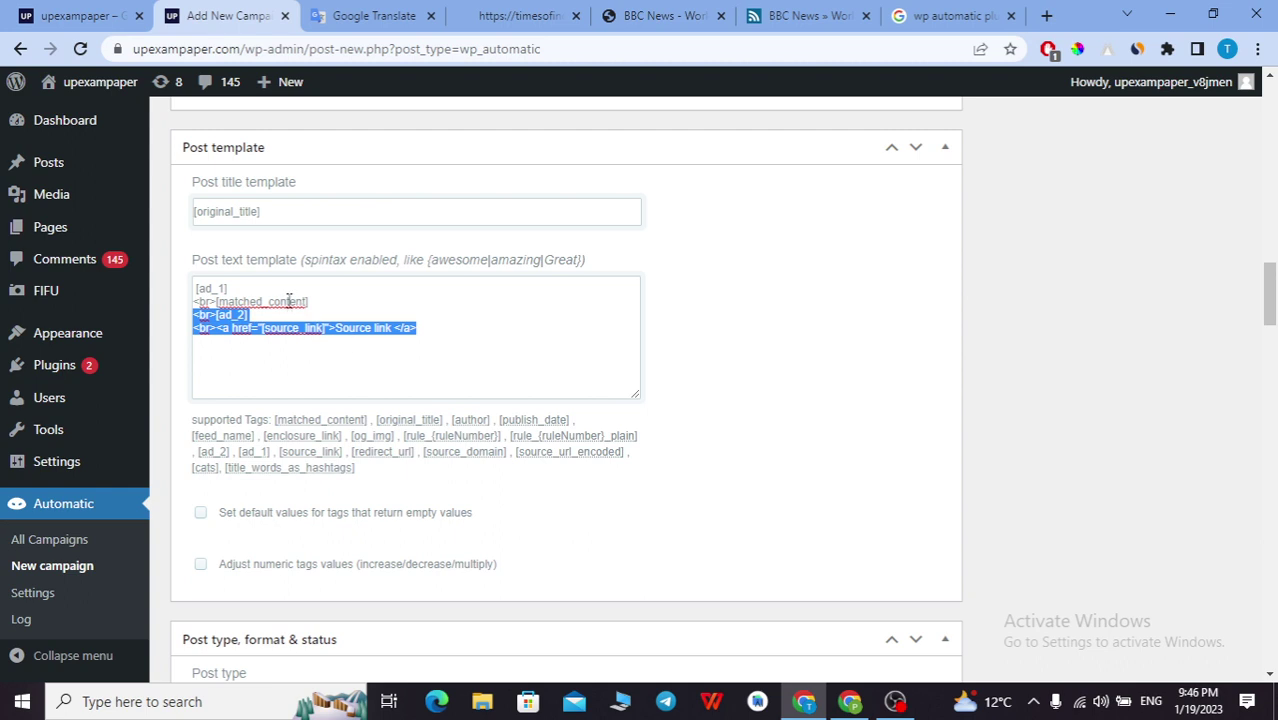
- Look up the free plugin mentioned in the featured image options, Featured Image from URL (FIFU), and return to the campaign
{"action": "scroll", "coordinate": [288, 301], "scroll_direction": "down", "scroll_amount": 8}
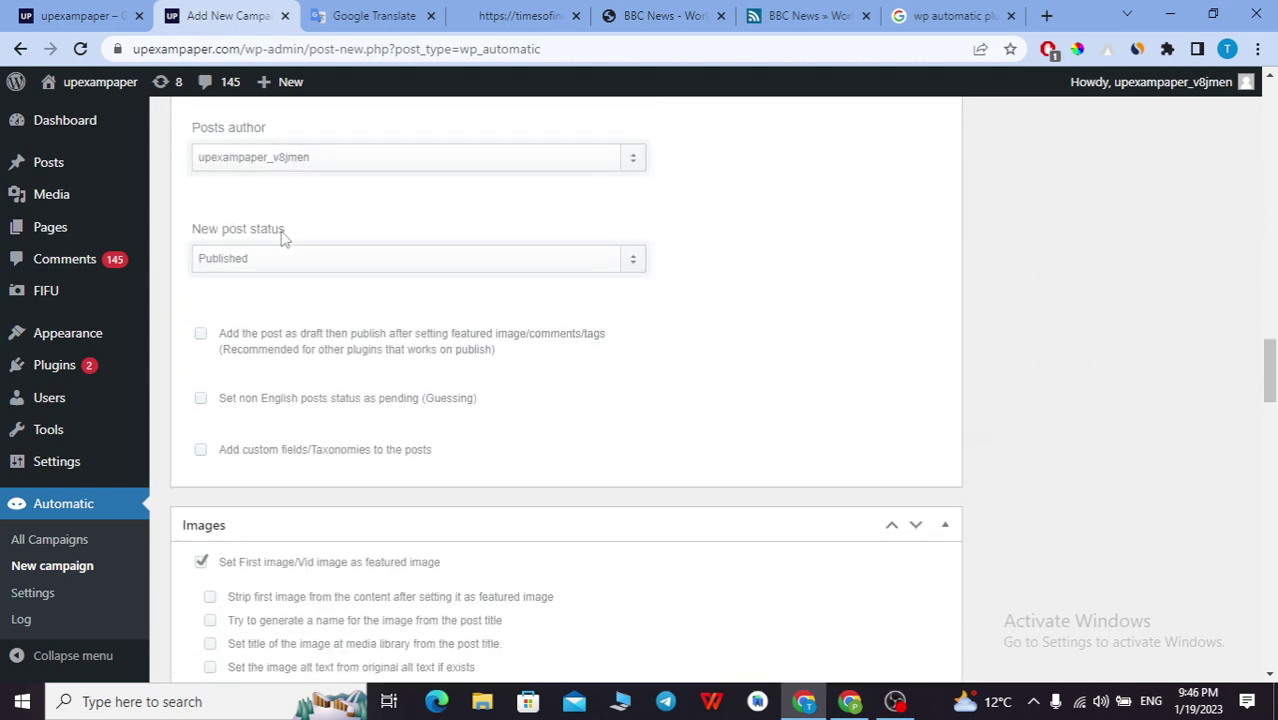
{"action": "scroll", "coordinate": [283, 237], "scroll_direction": "down", "scroll_amount": 3}
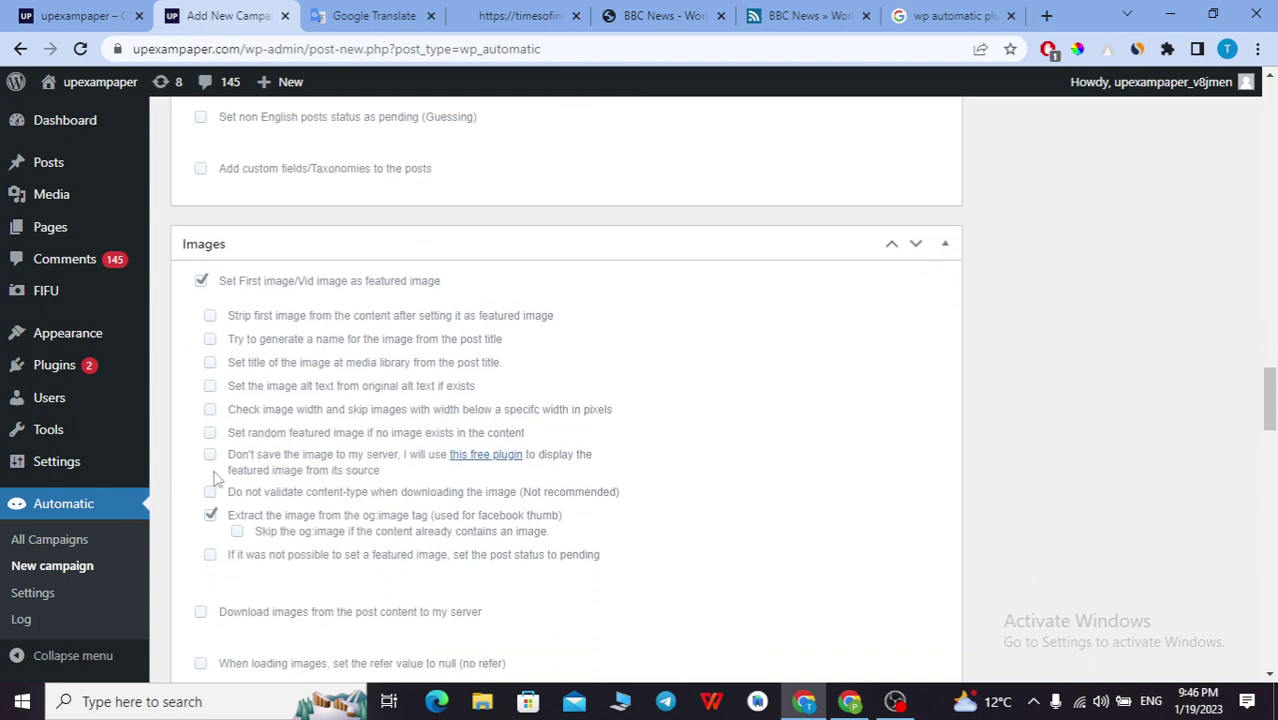
{"action": "left_click_drag", "start_coordinate": [333, 458], "coordinate": [396, 461]}
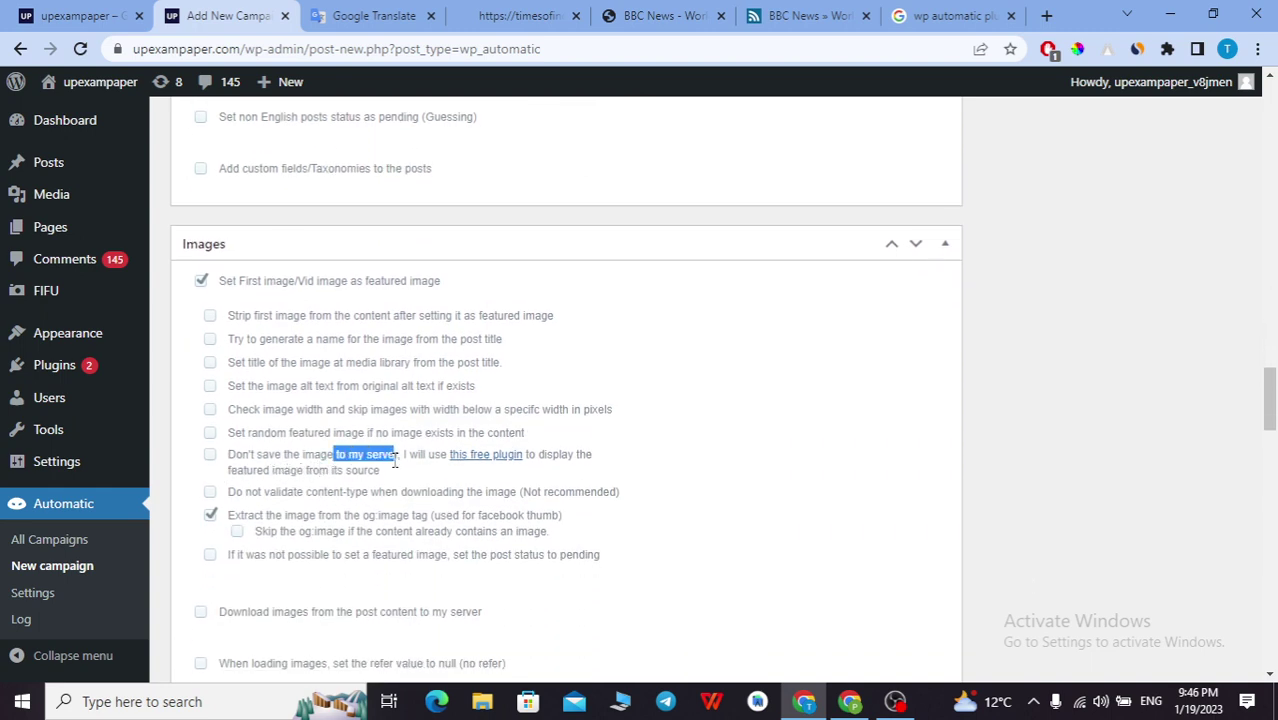
{"action": "left_click", "coordinate": [484, 463]}
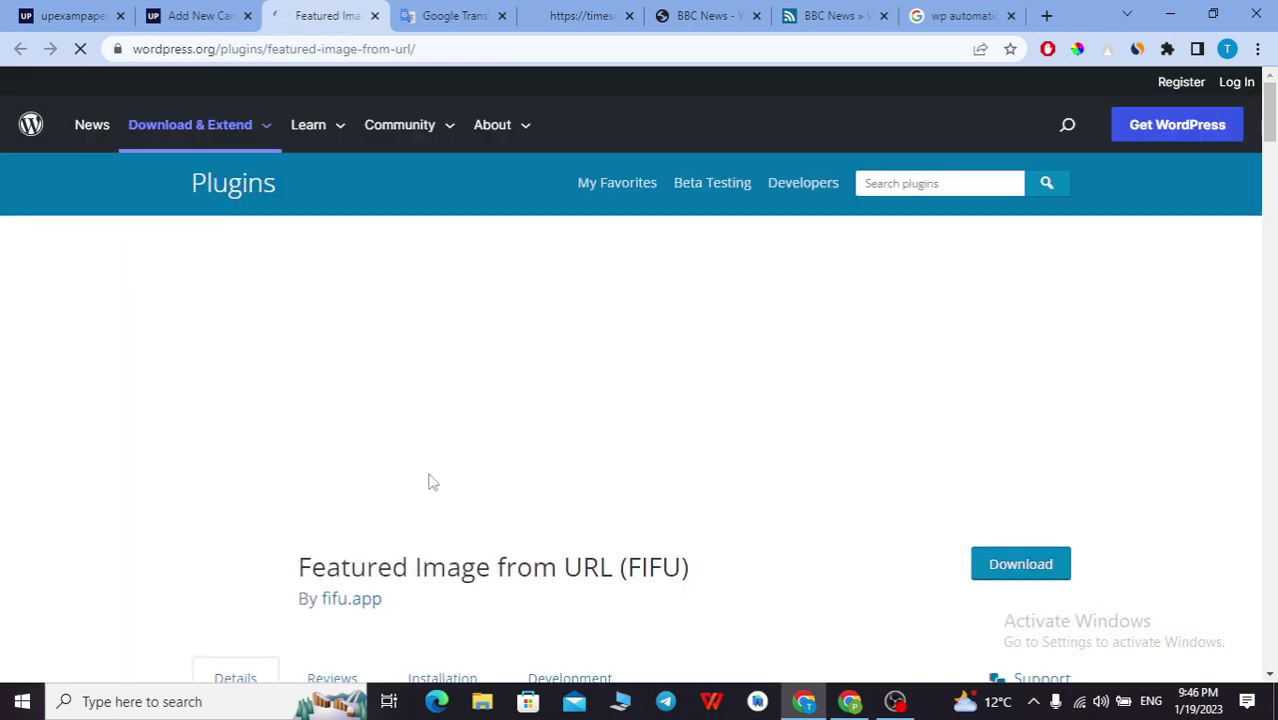
{"action": "scroll", "coordinate": [428, 480], "scroll_direction": "down", "scroll_amount": 2}
{"action": "left_click_drag", "start_coordinate": [300, 380], "coordinate": [704, 400]}
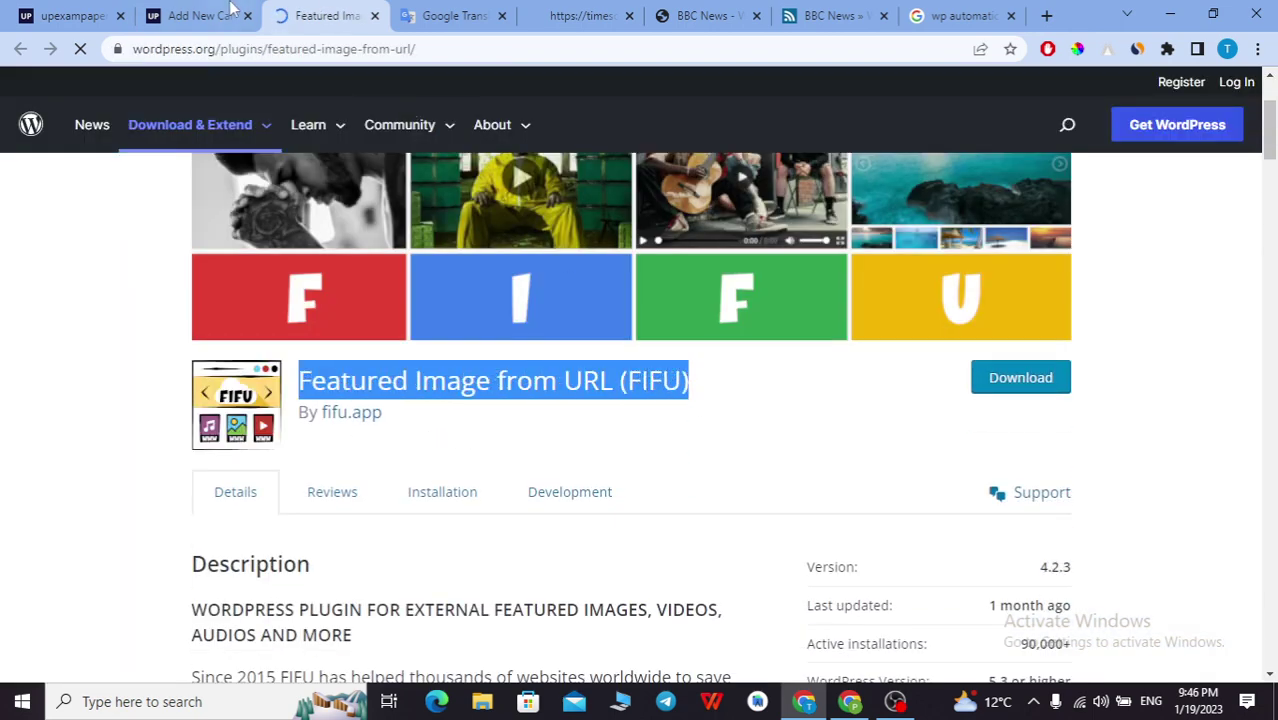
{"action": "left_click", "coordinate": [374, 15]}
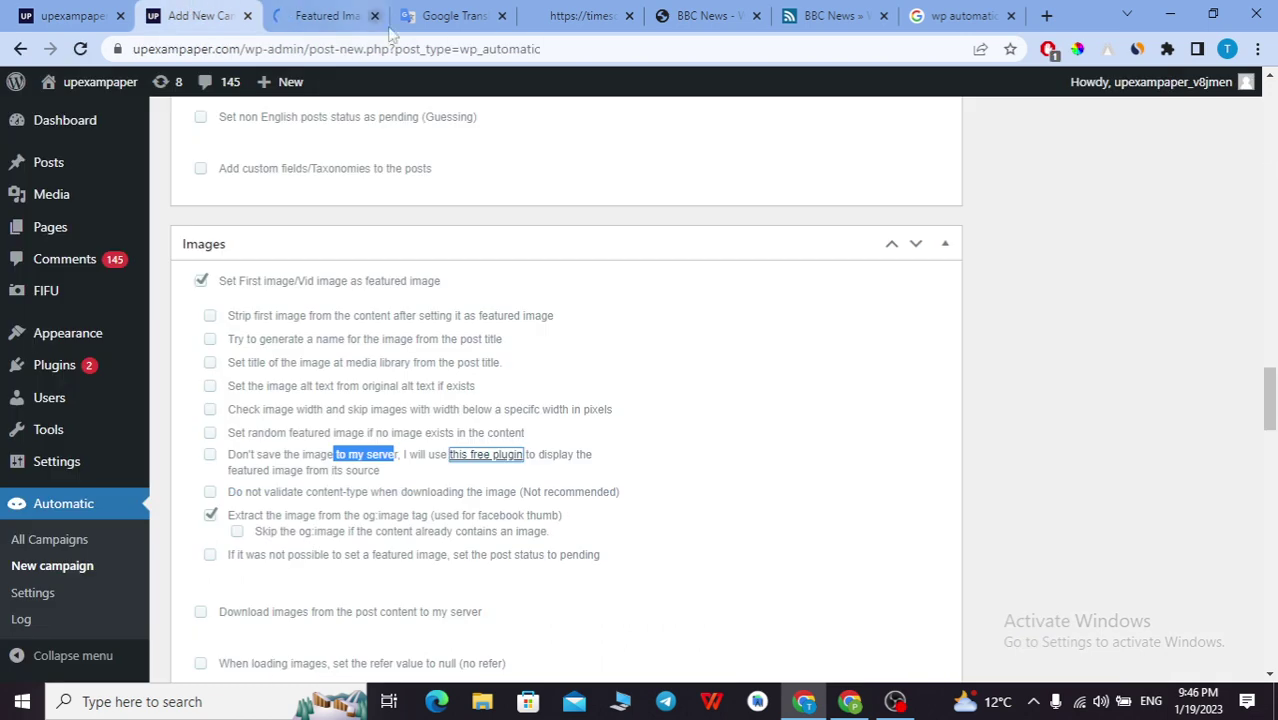
- Enable displaying the featured image from its source instead of saving it to the server, and assign posts to the Latest News category
{"action": "left_click", "coordinate": [211, 456]}
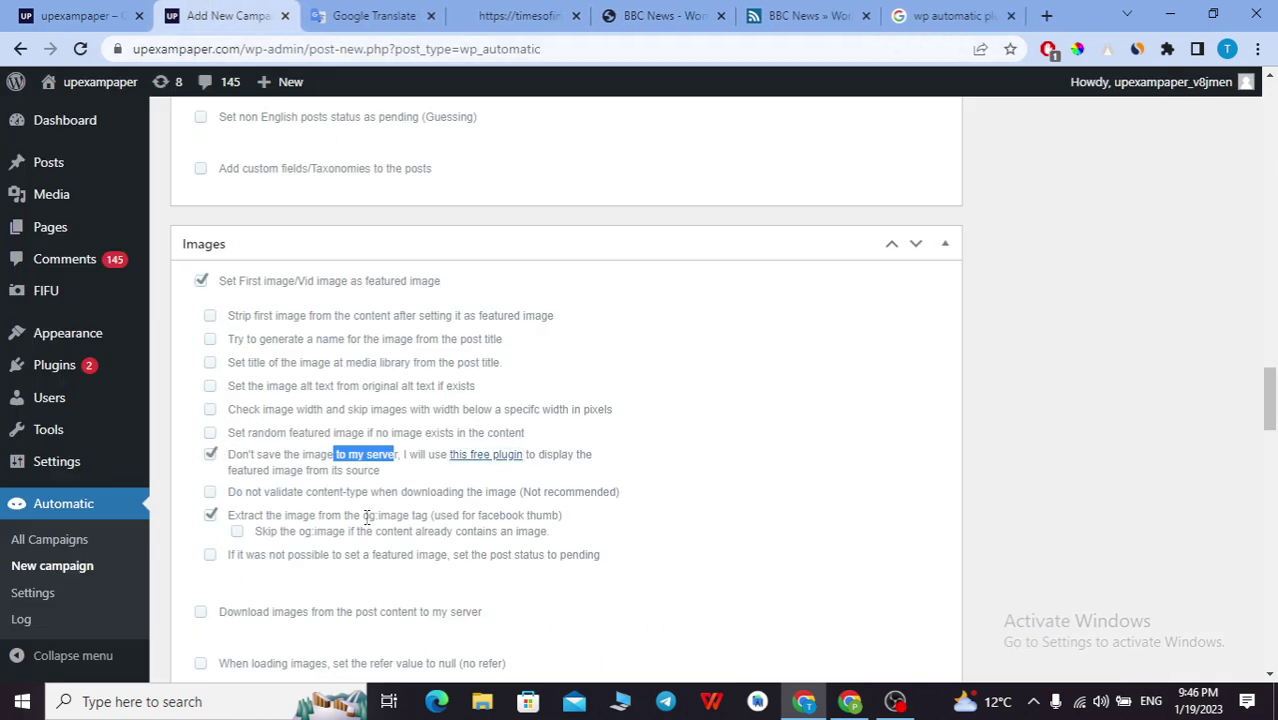
{"action": "scroll", "coordinate": [274, 366], "scroll_direction": "down", "scroll_amount": 4}
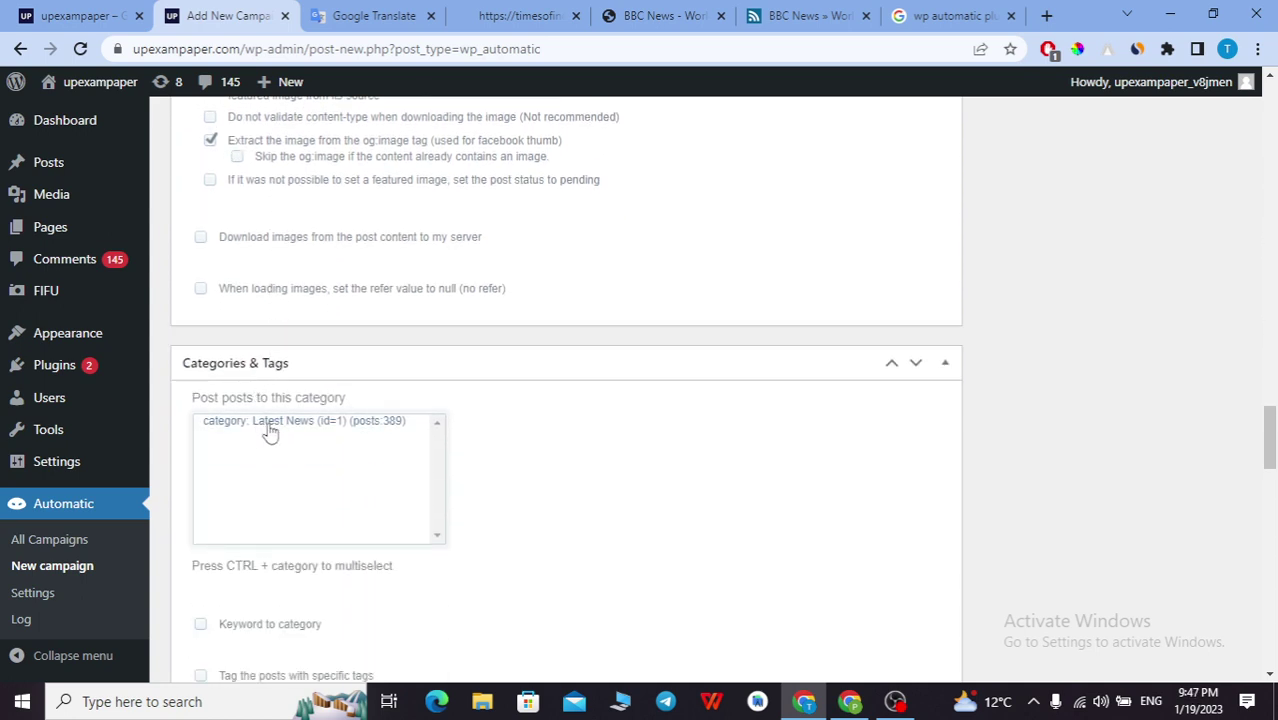
{"action": "left_click", "coordinate": [262, 422]}
- Enable skipping a post when a published one with the same title already exists in the database
{"action": "scroll", "coordinate": [325, 337], "scroll_direction": "down", "scroll_amount": 2}
{"action": "scroll", "coordinate": [309, 297], "scroll_direction": "down", "scroll_amount": 7}
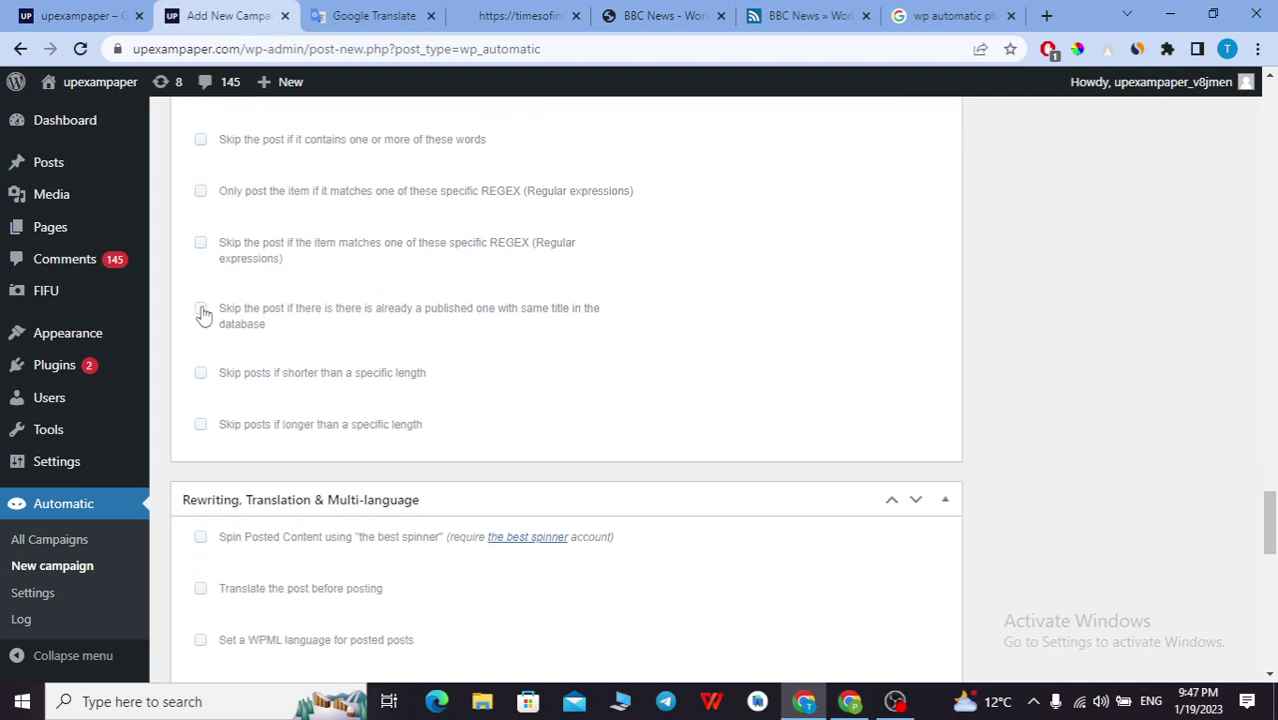
{"action": "left_click", "coordinate": [201, 311]}
{"action": "left_click_drag", "start_coordinate": [276, 330], "coordinate": [220, 313]}
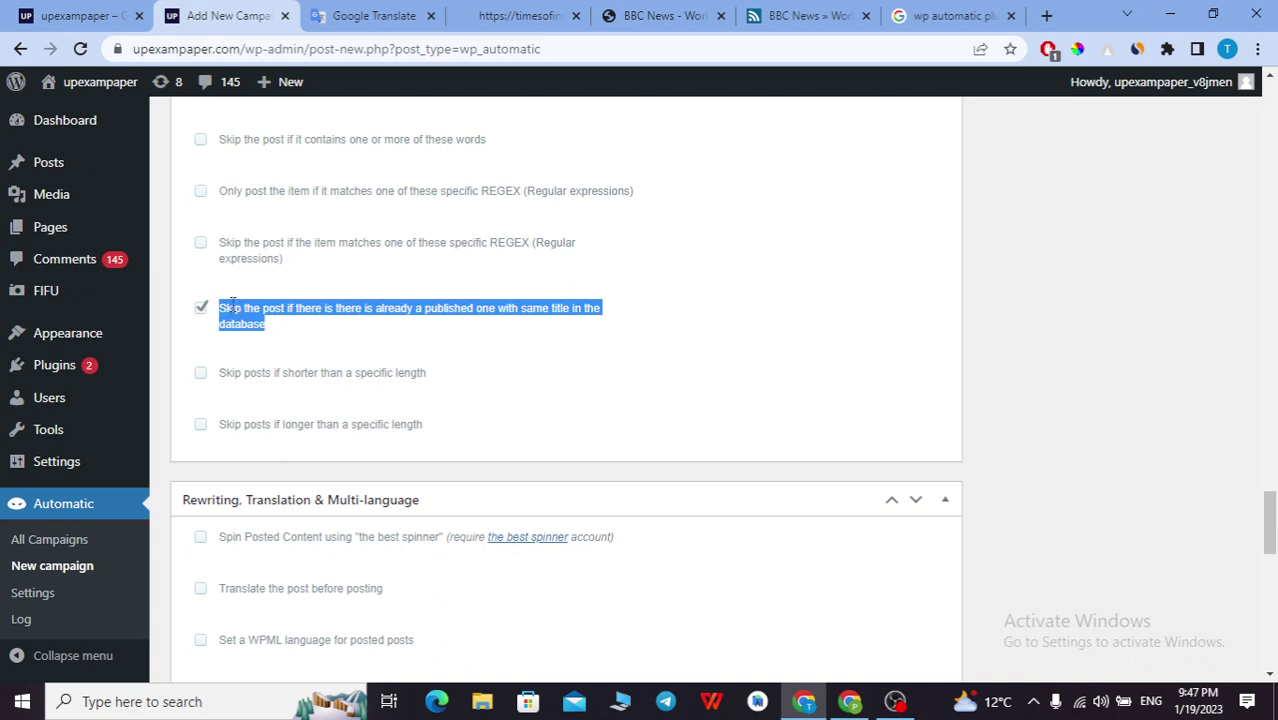
{"action": "scroll", "coordinate": [256, 293], "scroll_direction": "down", "scroll_amount": 2}
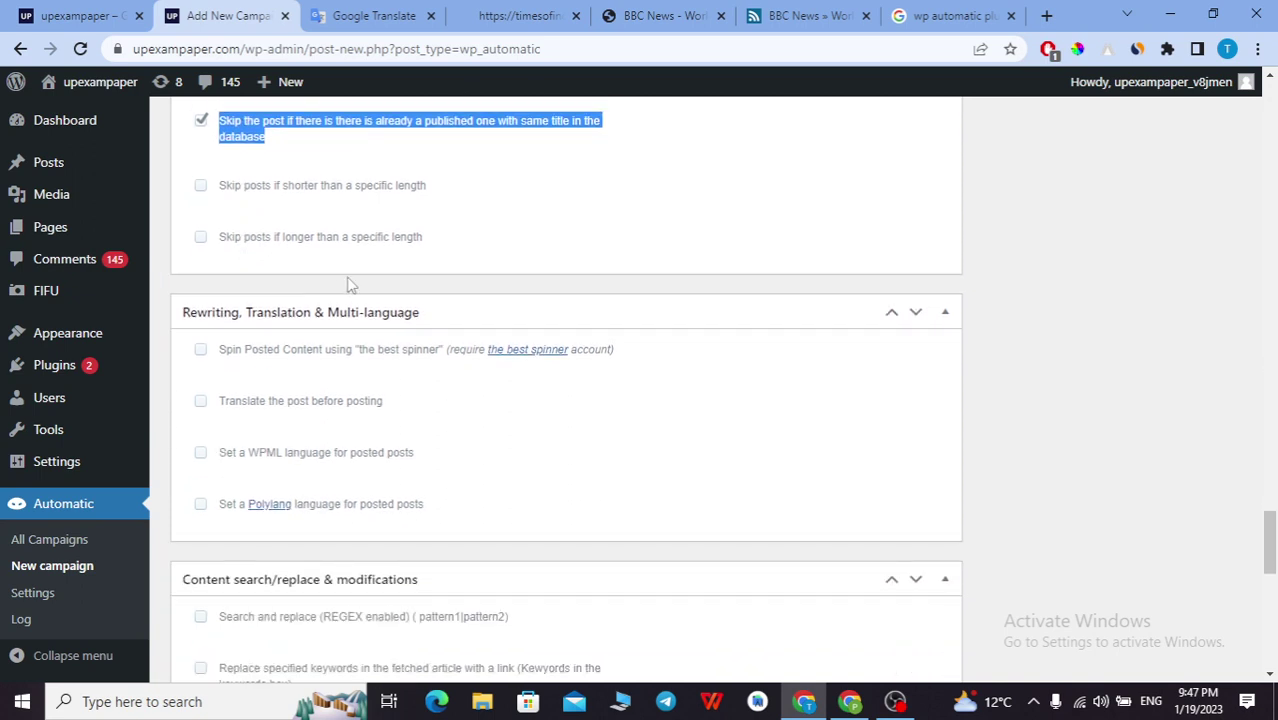
{"action": "scroll", "coordinate": [350, 285], "scroll_direction": "up", "scroll_amount": 1}
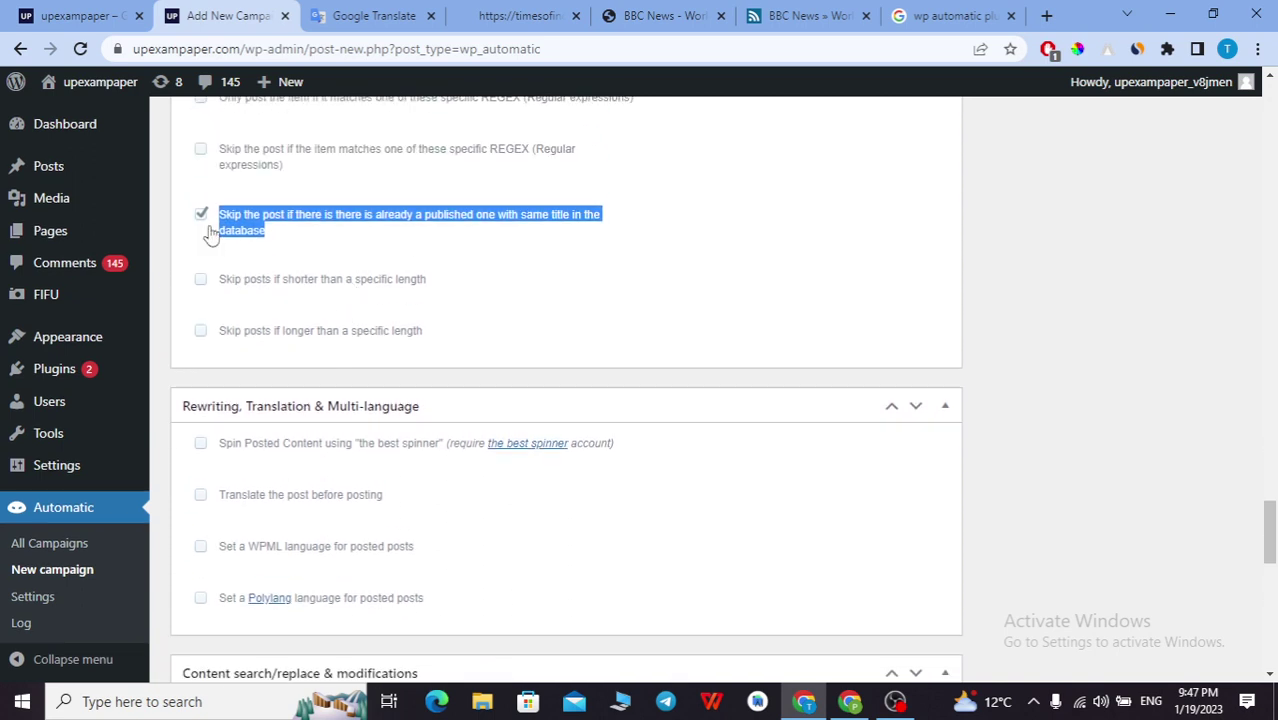
- Enable stripping the original hyperlinks from the posts in the Links options
{"action": "scroll", "coordinate": [246, 260], "scroll_direction": "down", "scroll_amount": 6}
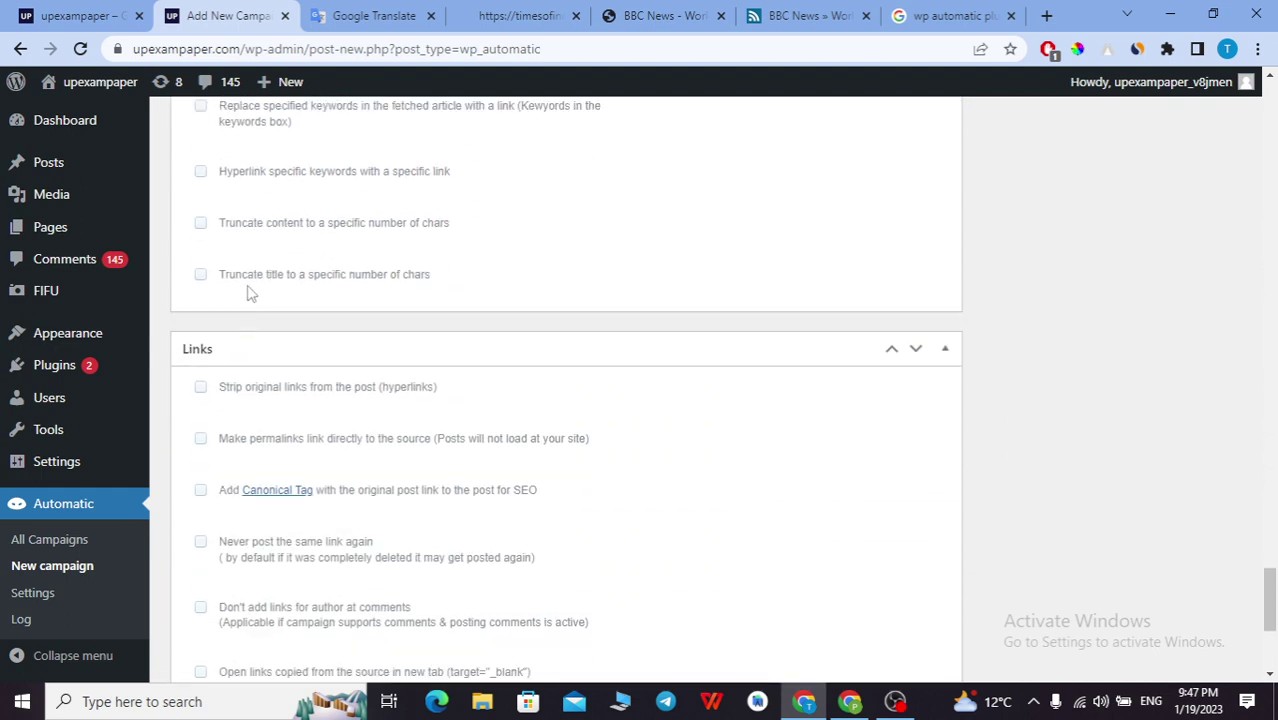
{"action": "left_click", "coordinate": [200, 387]}
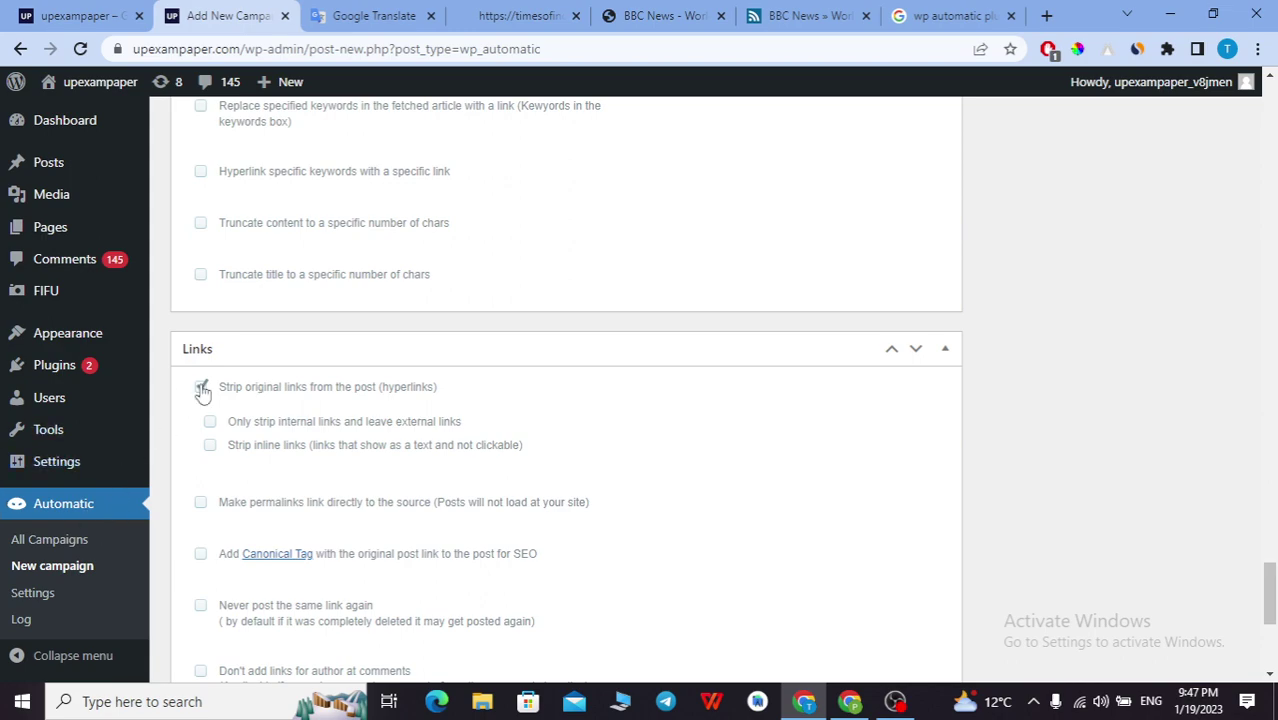
{"action": "scroll", "coordinate": [588, 330], "scroll_direction": "down", "scroll_amount": 4}
- Publish the campaign and run it once manually
{"action": "scroll", "coordinate": [1213, 634], "scroll_direction": "up", "scroll_amount": 20}
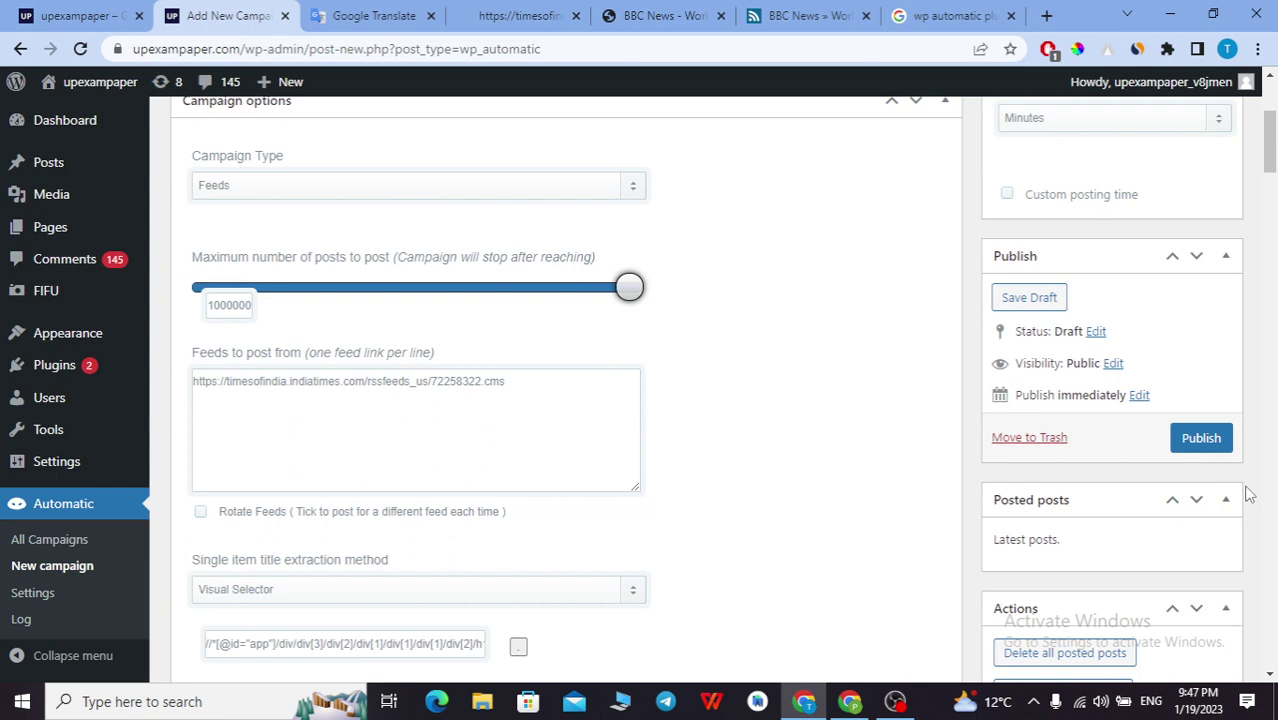
{"action": "left_click", "coordinate": [1201, 440]}
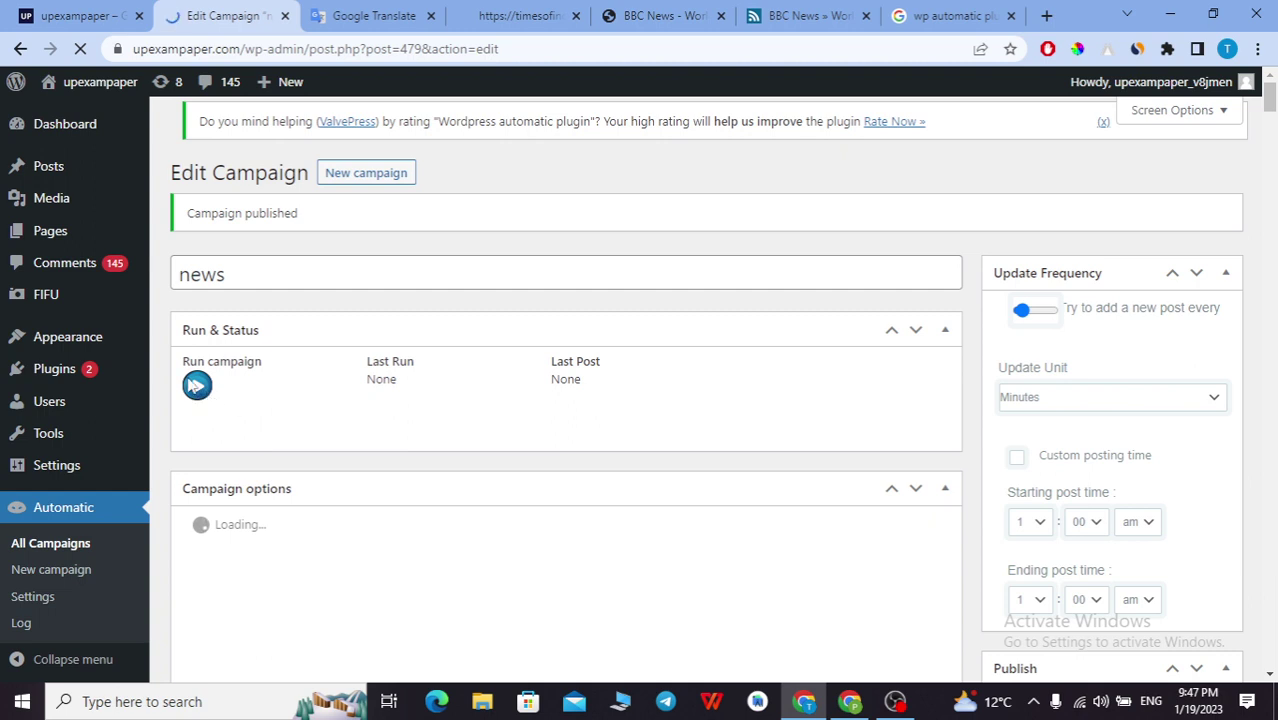
{"action": "left_click", "coordinate": [199, 400]}
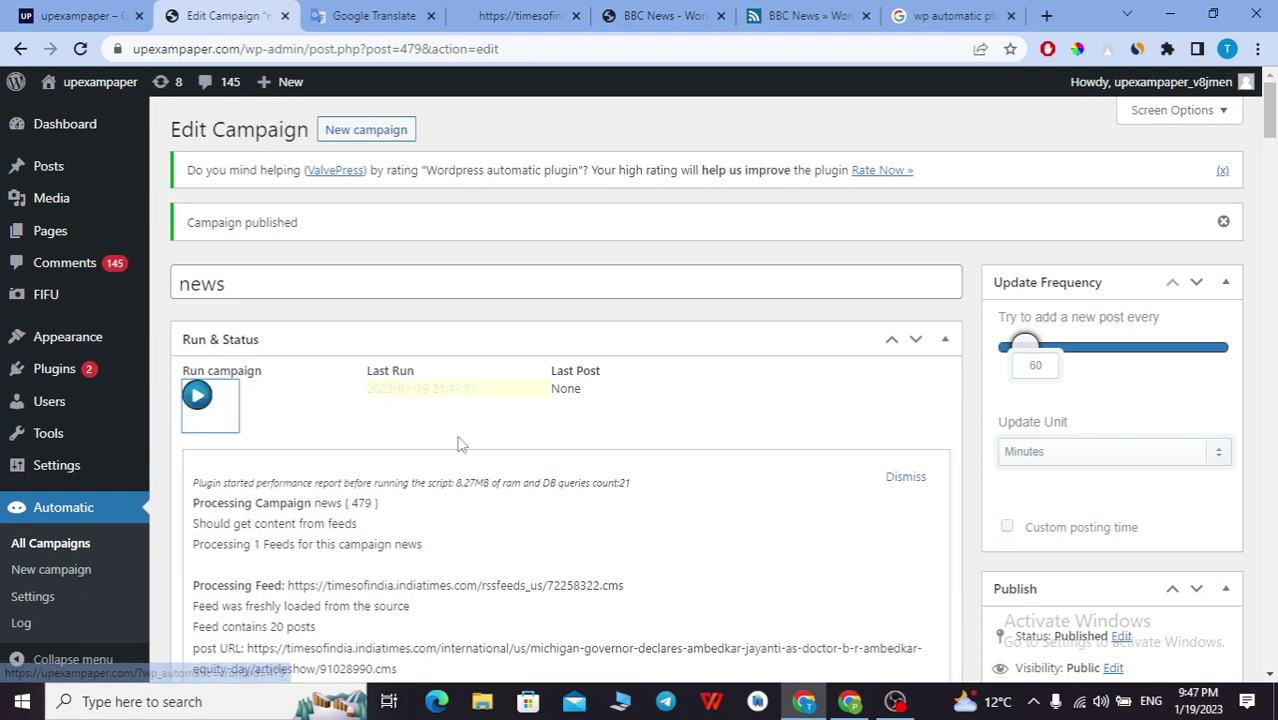
- Open the campaign's last generated post in a new browser tab
{"action": "right_click", "coordinate": [584, 396]}
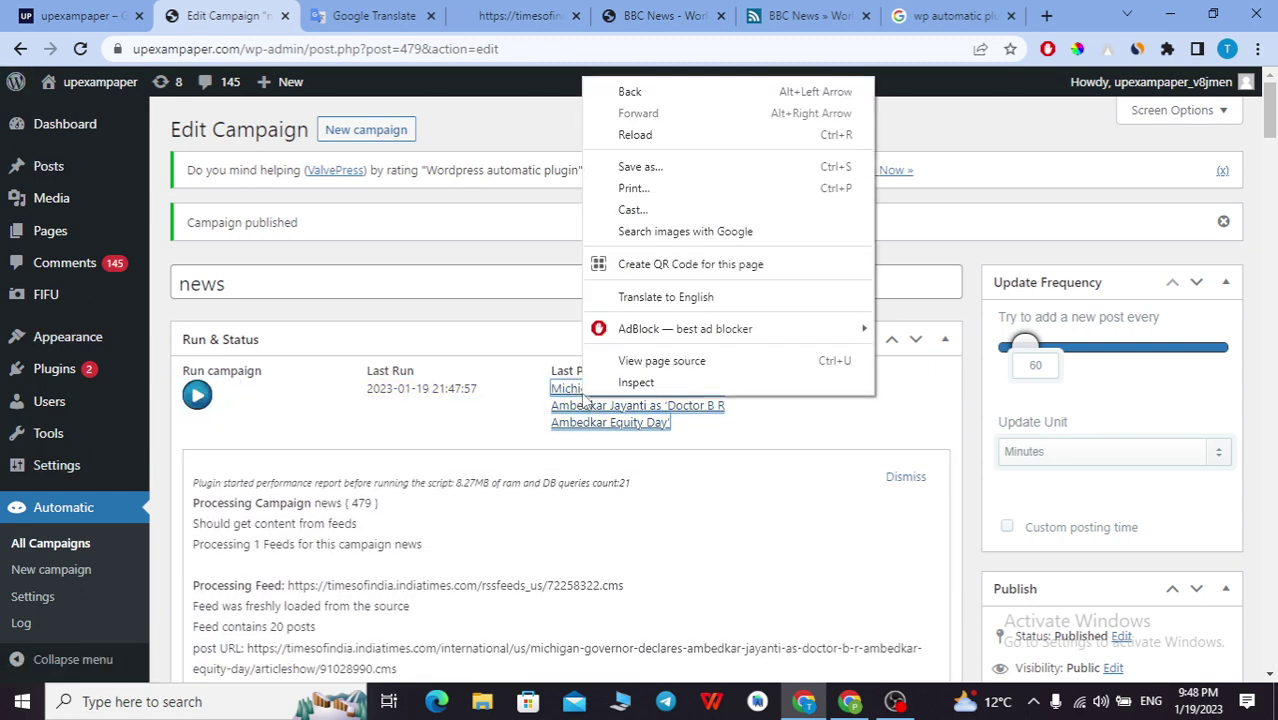
{"action": "right_click", "coordinate": [566, 392]}
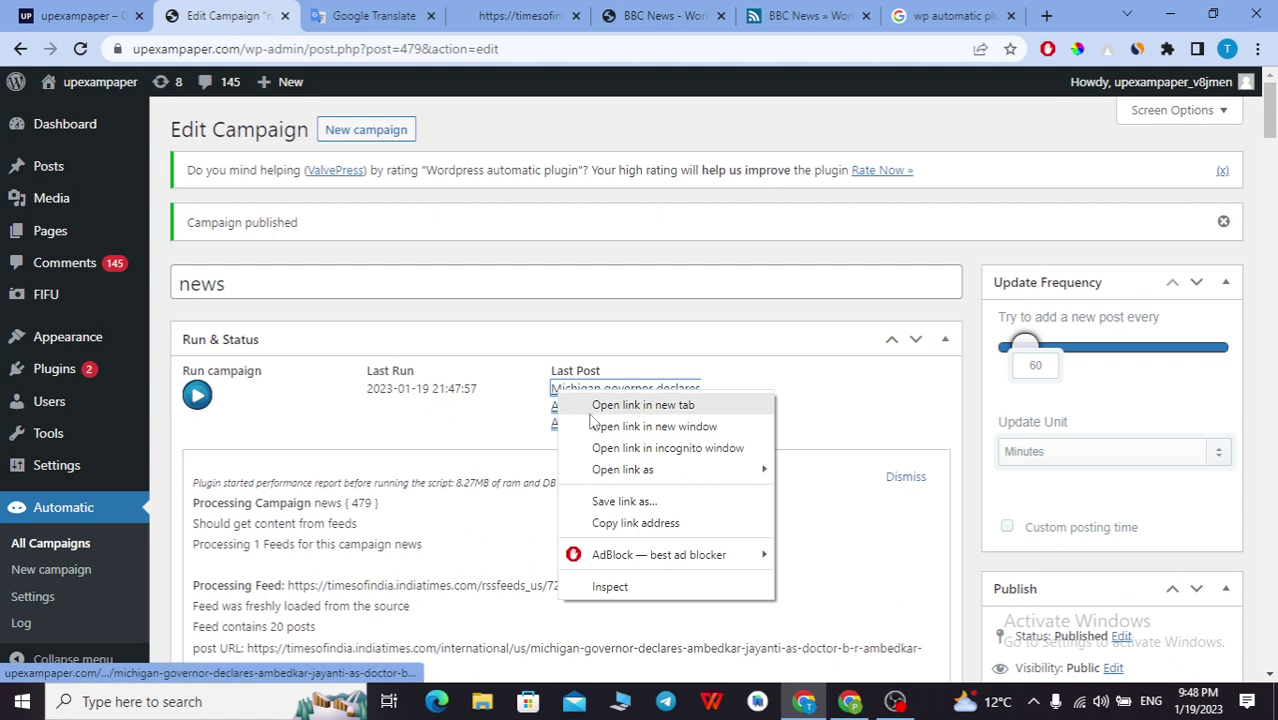
{"action": "left_click", "coordinate": [600, 406]}
{"action": "left_click", "coordinate": [388, 15]}
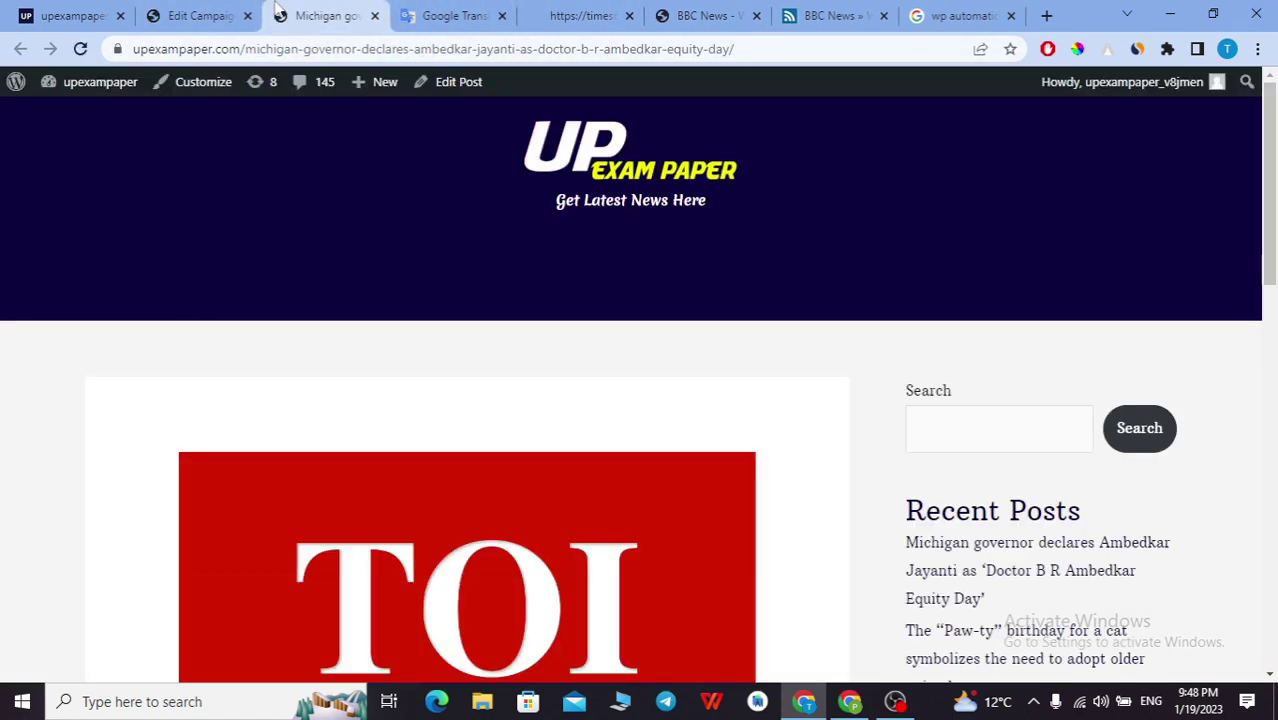
- Review the generated post's featured image, title, body text and source link, and return to the campaign editing page
{"action": "scroll", "coordinate": [497, 360], "scroll_direction": "down", "scroll_amount": 6}
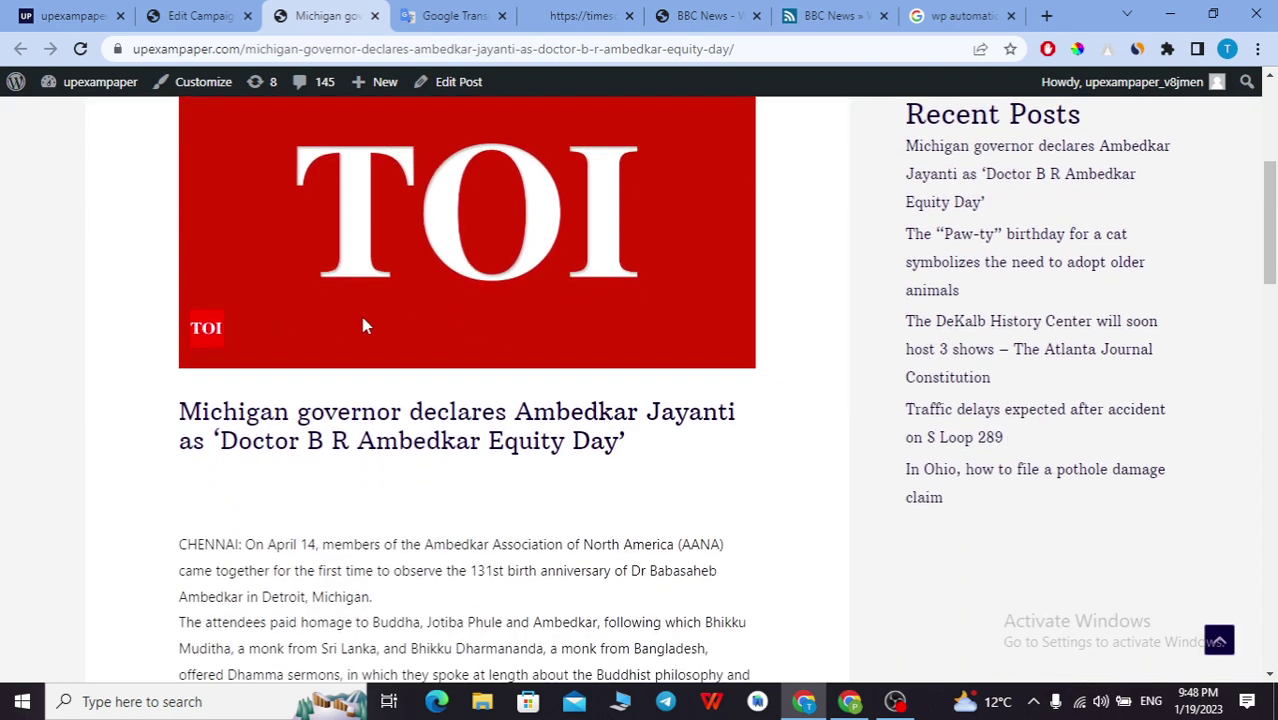
{"action": "scroll", "coordinate": [240, 376], "scroll_direction": "down", "scroll_amount": 5}
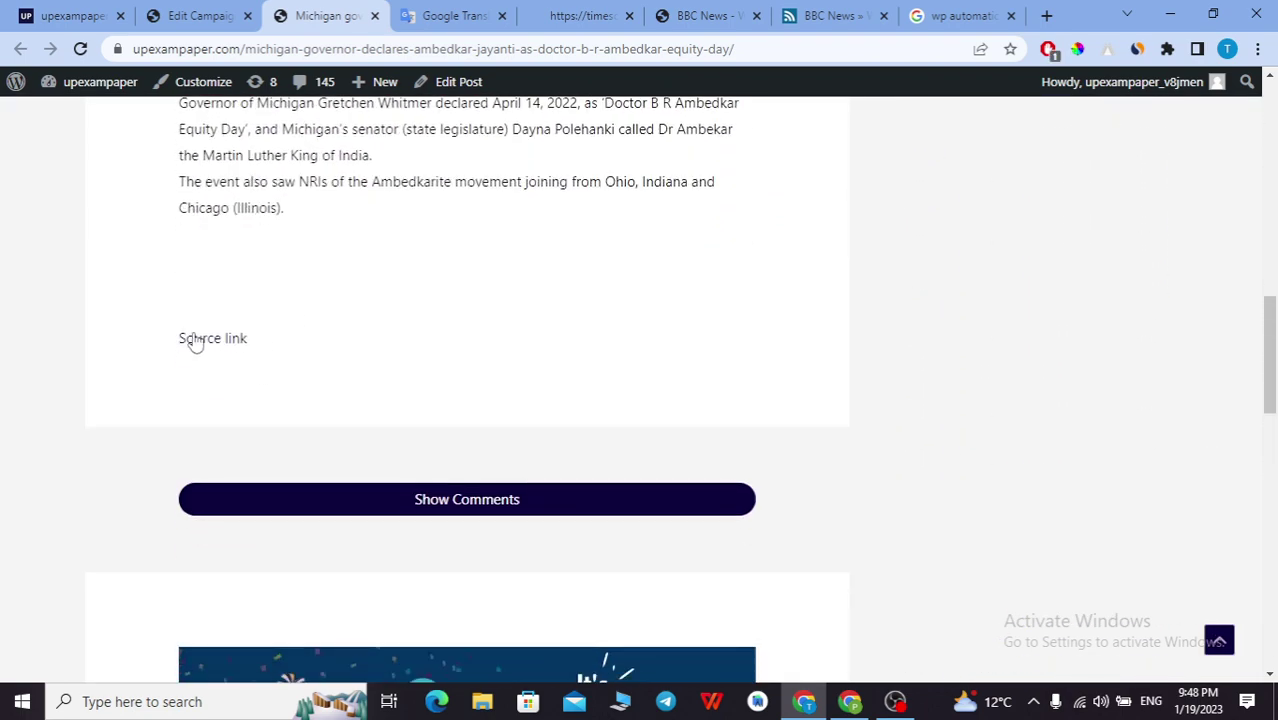
{"action": "scroll", "coordinate": [408, 334], "scroll_direction": "up", "scroll_amount": 4}
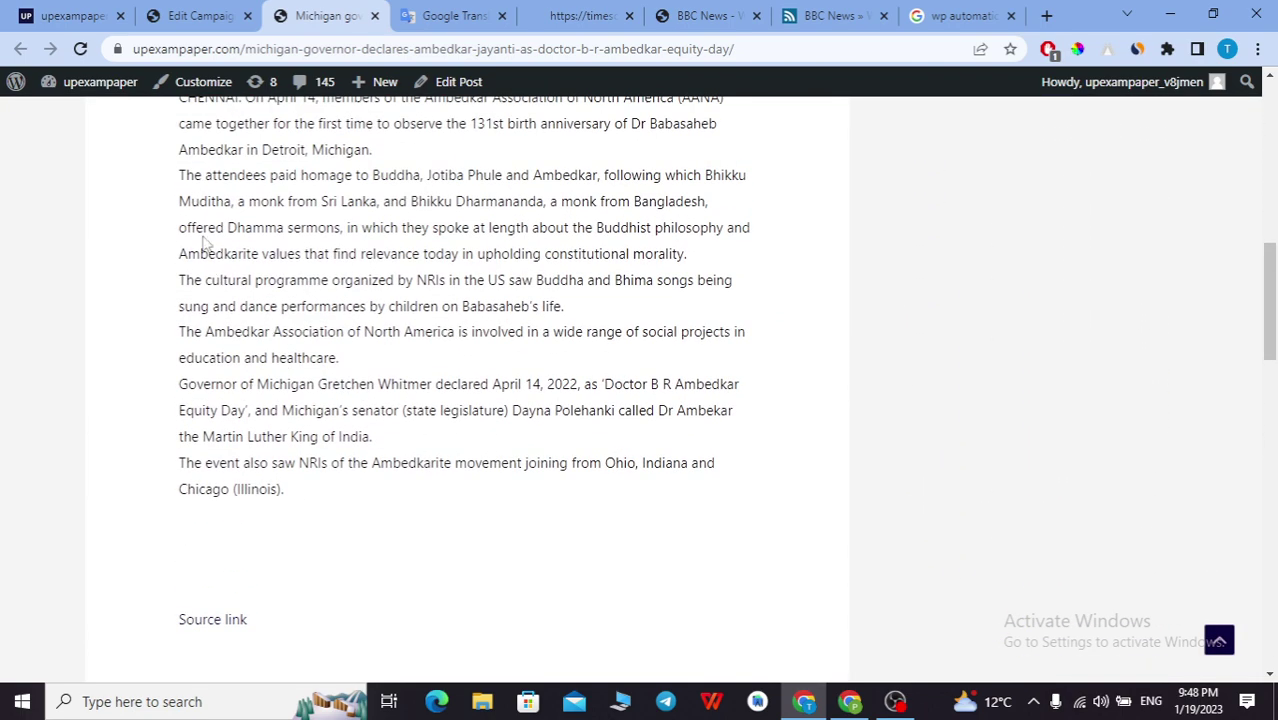
{"action": "left_click_drag", "start_coordinate": [180, 220], "coordinate": [272, 537]}
{"action": "left_click_drag", "start_coordinate": [295, 591], "coordinate": [143, 218]}
{"action": "scroll", "coordinate": [450, 380], "scroll_direction": "up", "scroll_amount": 2}
{"action": "left_click", "coordinate": [200, 15]}
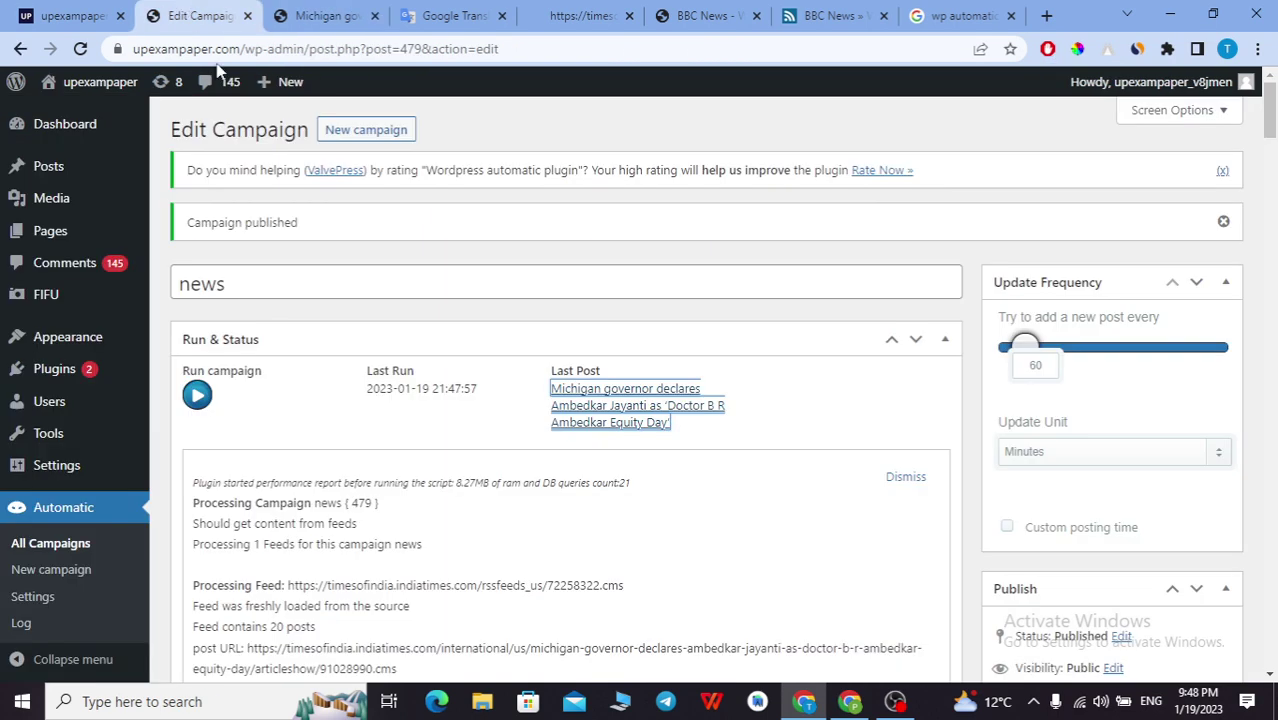
- Run the campaign again and open its newly generated last post in a new browser tab beside the campaign tab
{"action": "left_click", "coordinate": [204, 408]}
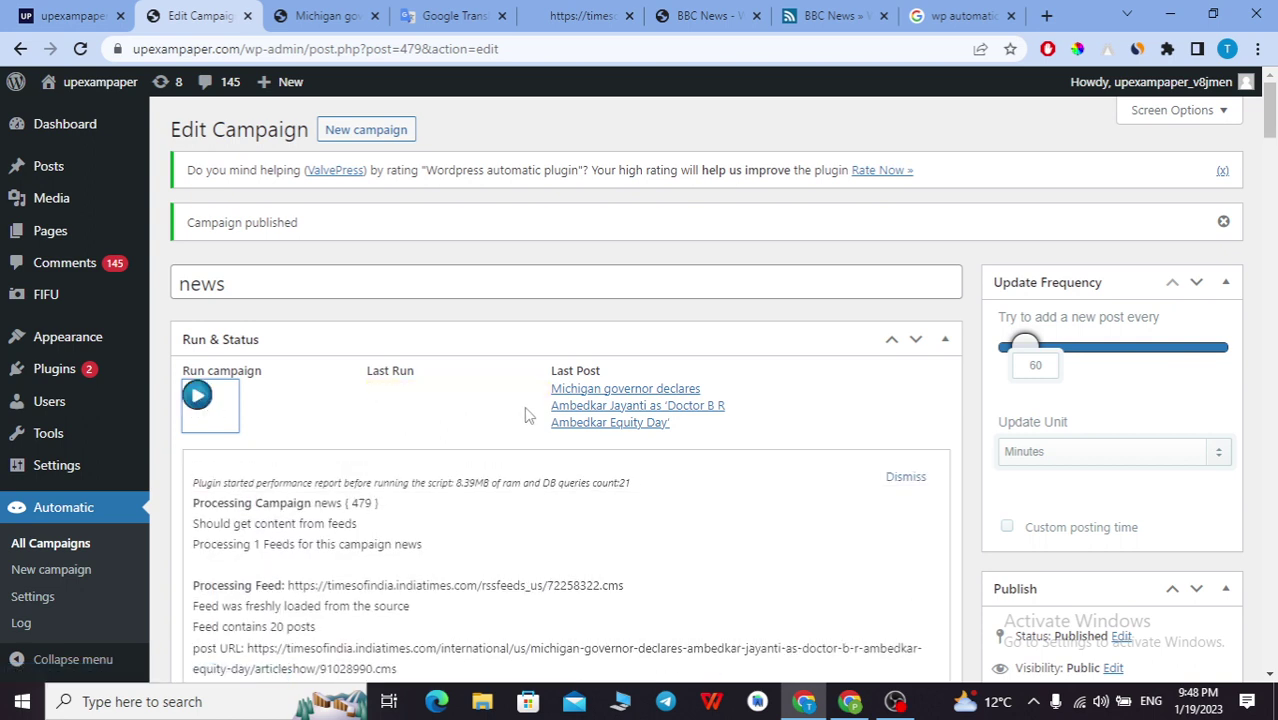
{"action": "left_click", "coordinate": [1037, 365]}
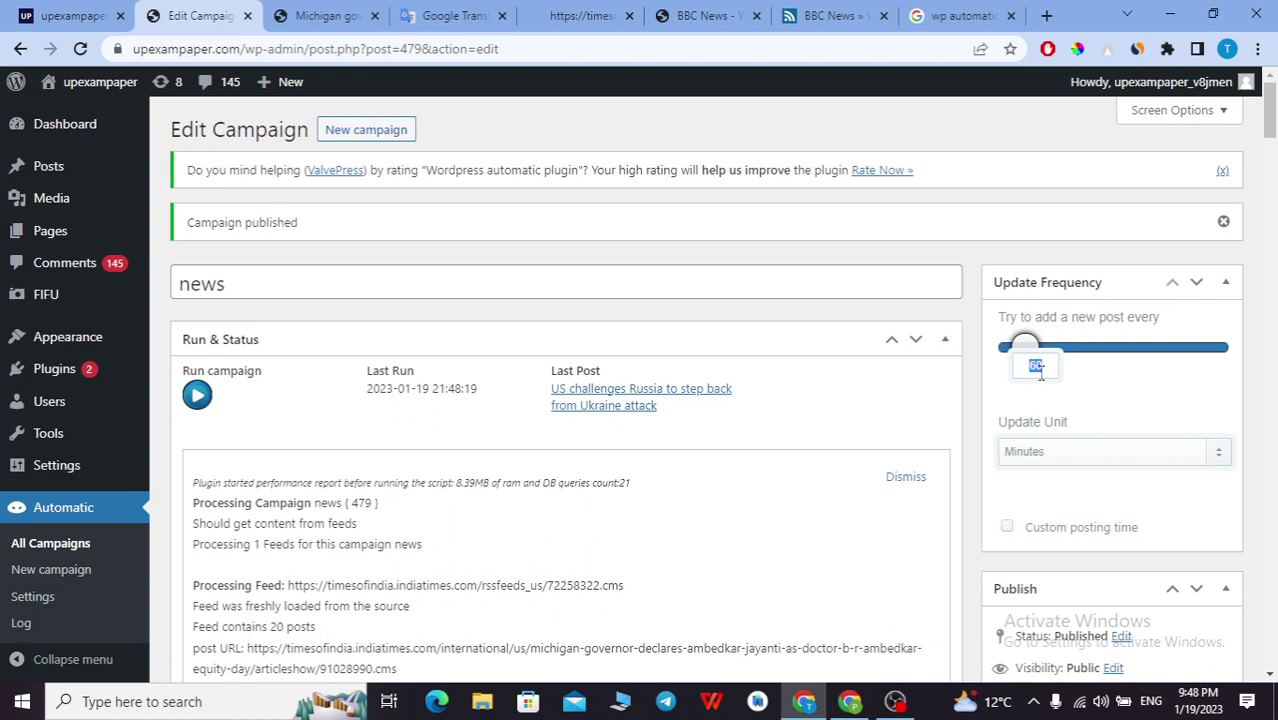
{"action": "right_click", "coordinate": [602, 404]}
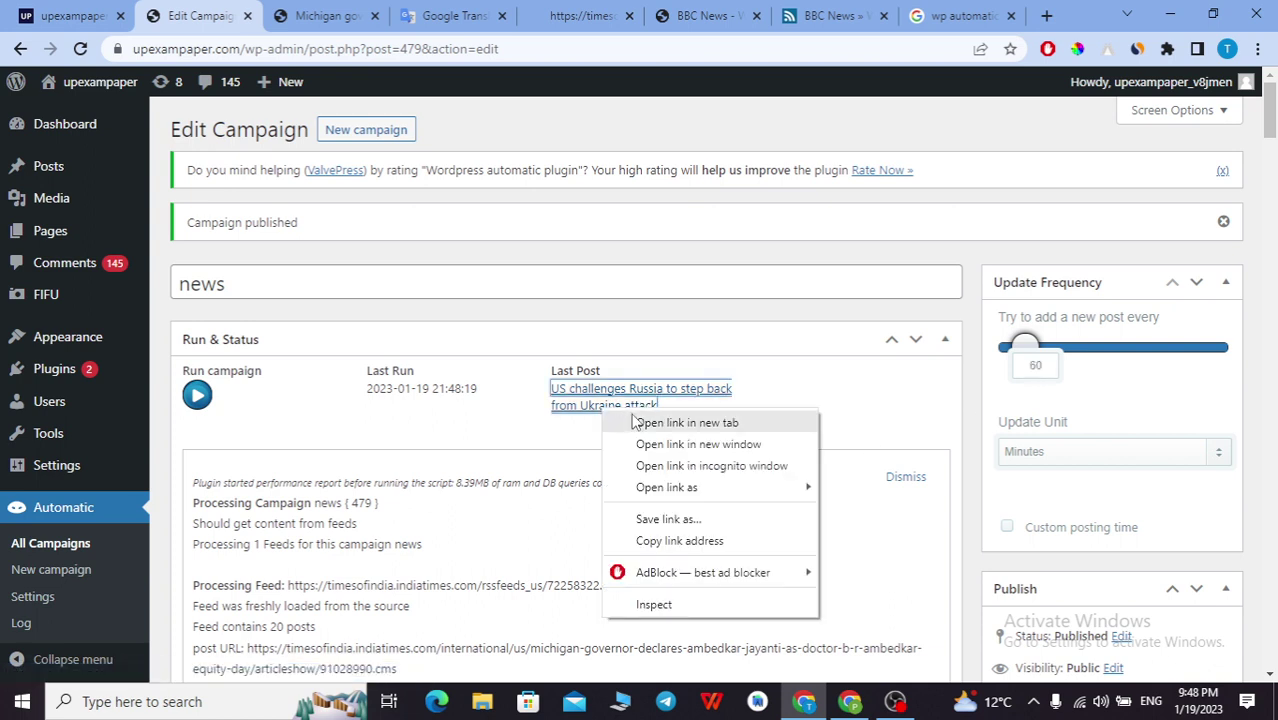
{"action": "left_click", "coordinate": [632, 420]}
{"action": "left_click", "coordinate": [398, 10]}
{"action": "left_click_drag", "start_coordinate": [398, 10], "coordinate": [290, 12]}
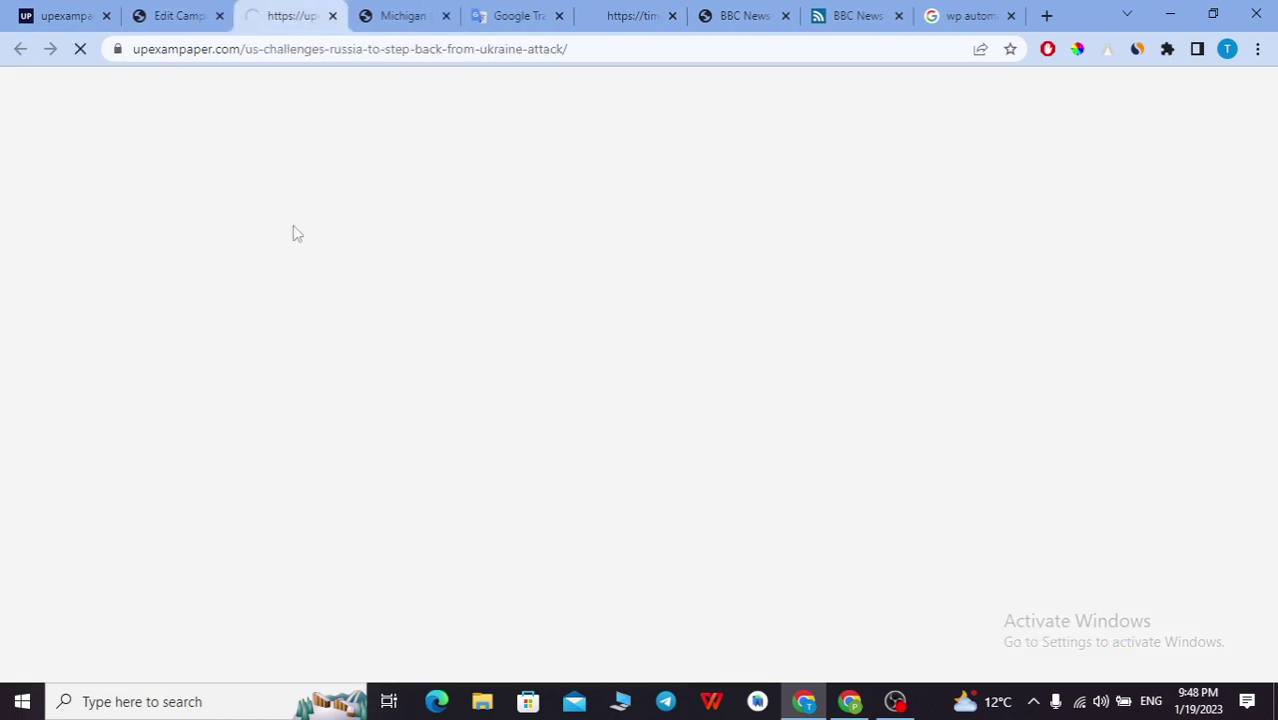
- Review the new post's featured image, body text and source link, and return to the campaign editing page
{"action": "scroll", "coordinate": [371, 286], "scroll_direction": "down", "scroll_amount": 10}
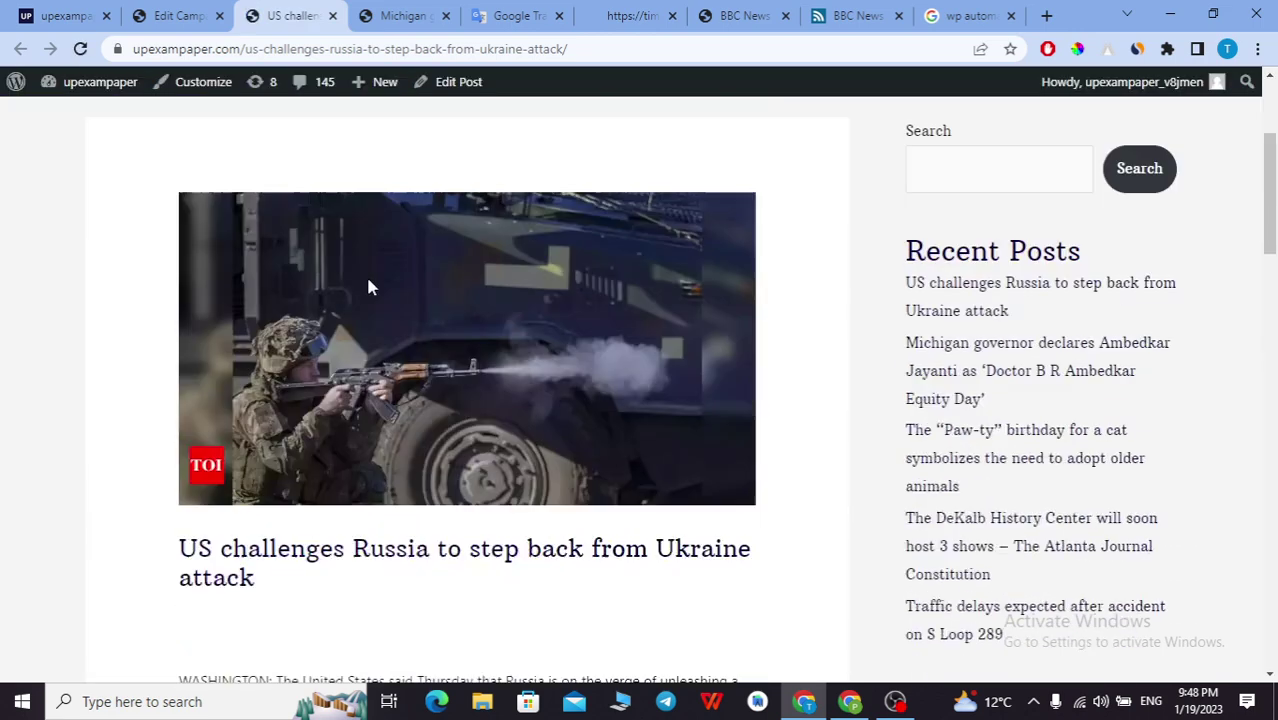
{"action": "scroll", "coordinate": [380, 322], "scroll_direction": "down", "scroll_amount": 15}
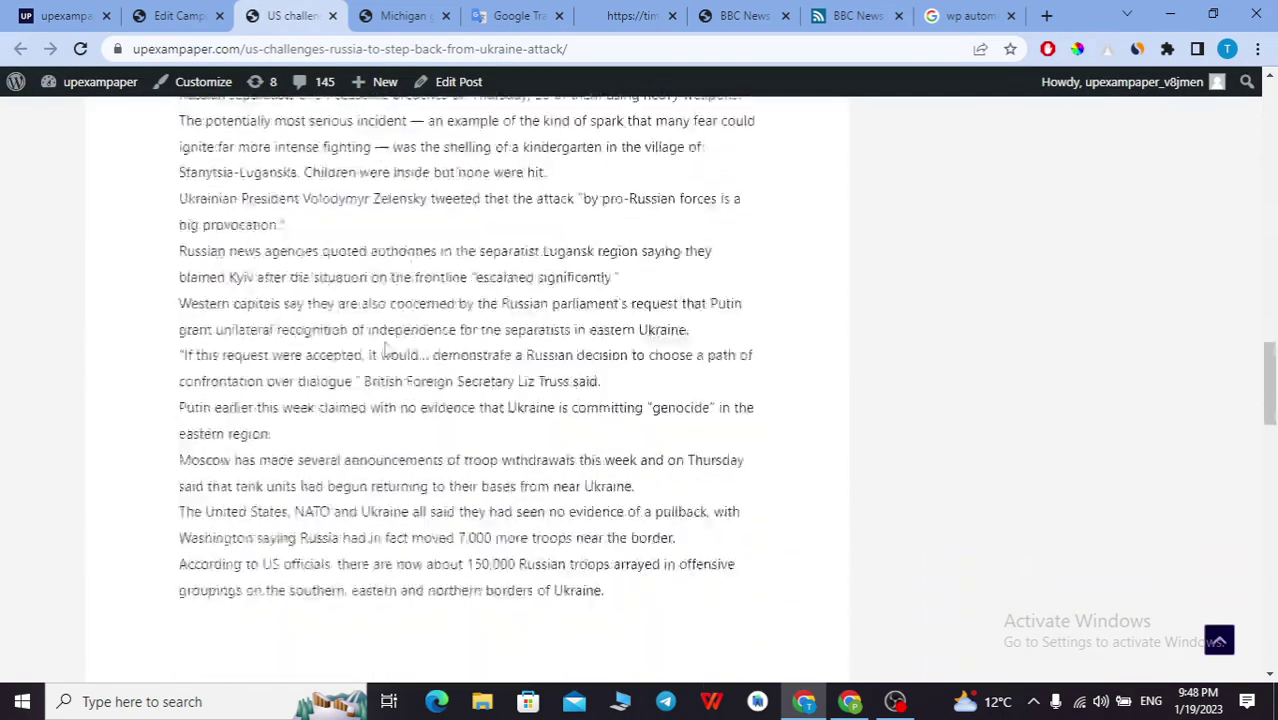
{"action": "scroll", "coordinate": [388, 352], "scroll_direction": "up", "scroll_amount": 3}
{"action": "scroll", "coordinate": [384, 344], "scroll_direction": "down", "scroll_amount": 2}
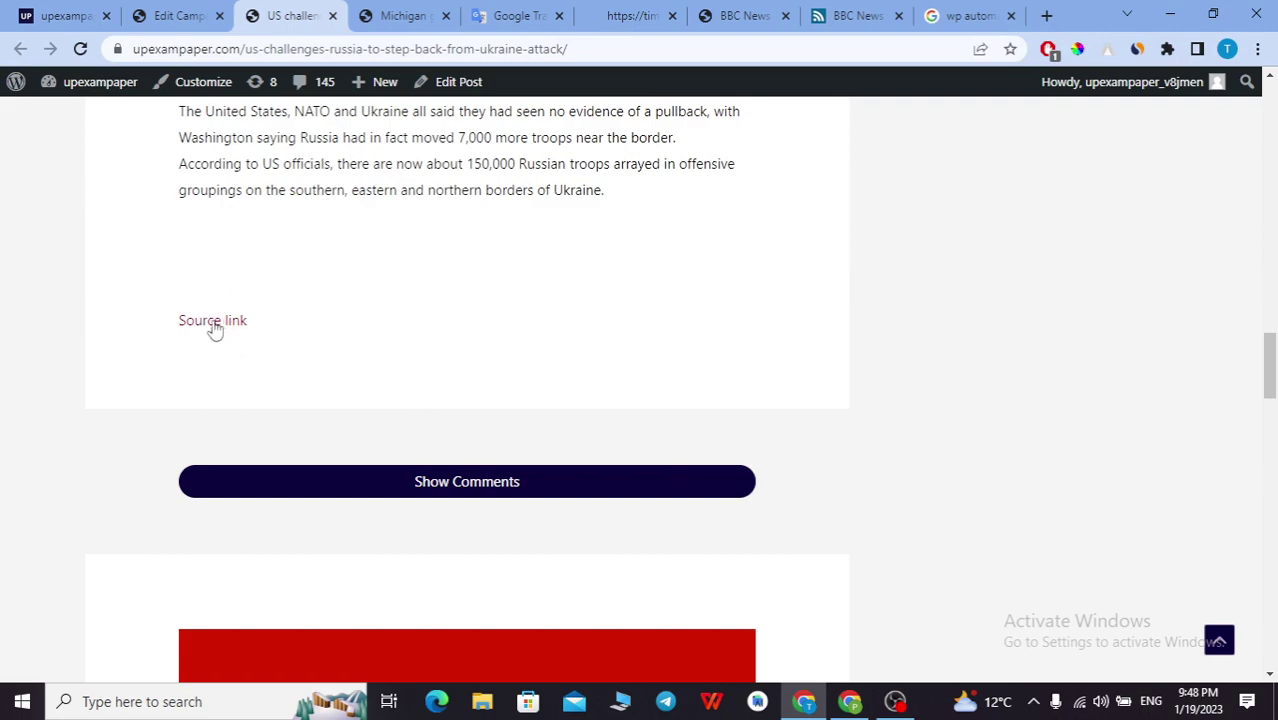
{"action": "left_click", "coordinate": [201, 10]}
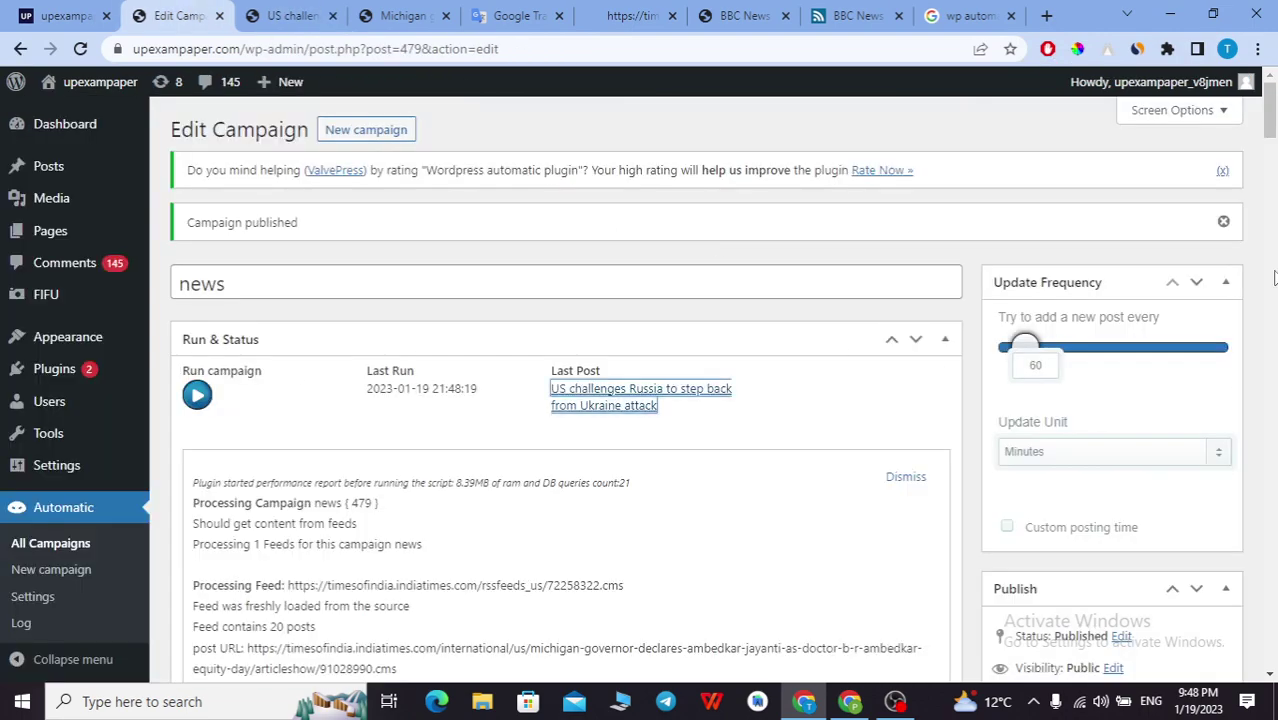
- Remove the source link markup from the post text template, keeping only [ad_1] and <br>[matched_content], and update the campaign
{"action": "left_click_drag", "start_coordinate": [1270, 125], "coordinate": [1270, 340]}
{"action": "left_click_drag", "start_coordinate": [552, 298], "coordinate": [181, 277]}
{"action": "key", "text": "Delete"}
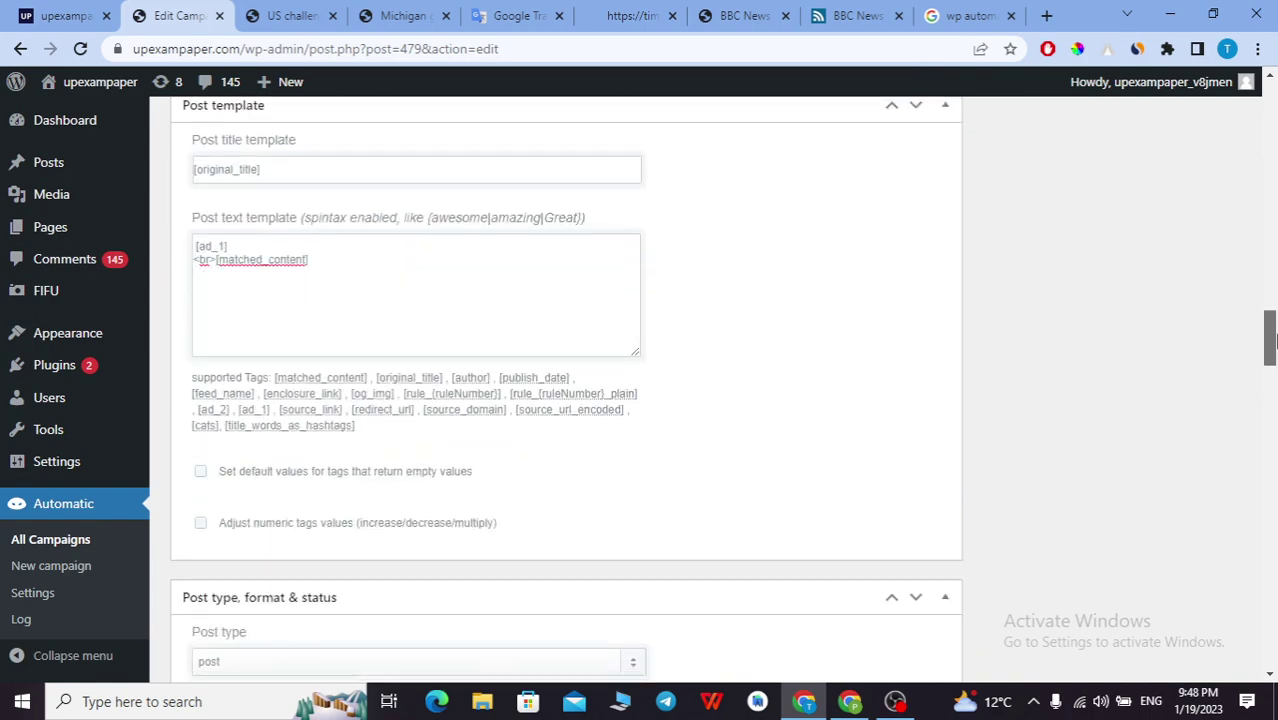
{"action": "left_click_drag", "start_coordinate": [1270, 338], "coordinate": [1265, 210]}
{"action": "scroll", "coordinate": [405, 325], "scroll_direction": "down", "scroll_amount": 4}
{"action": "scroll", "coordinate": [405, 325], "scroll_direction": "down", "scroll_amount": 10}
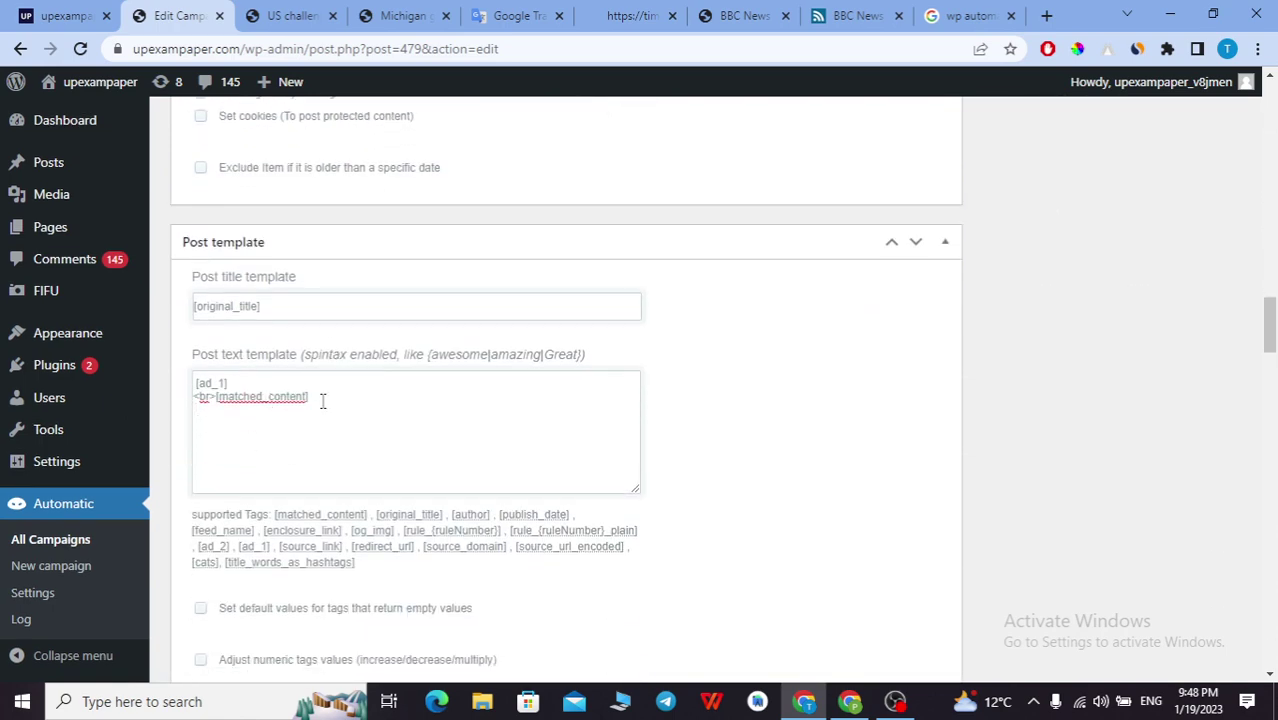
{"action": "left_click_drag", "start_coordinate": [322, 400], "coordinate": [193, 412]}
{"action": "left_click_drag", "start_coordinate": [1268, 325], "coordinate": [1268, 152]}
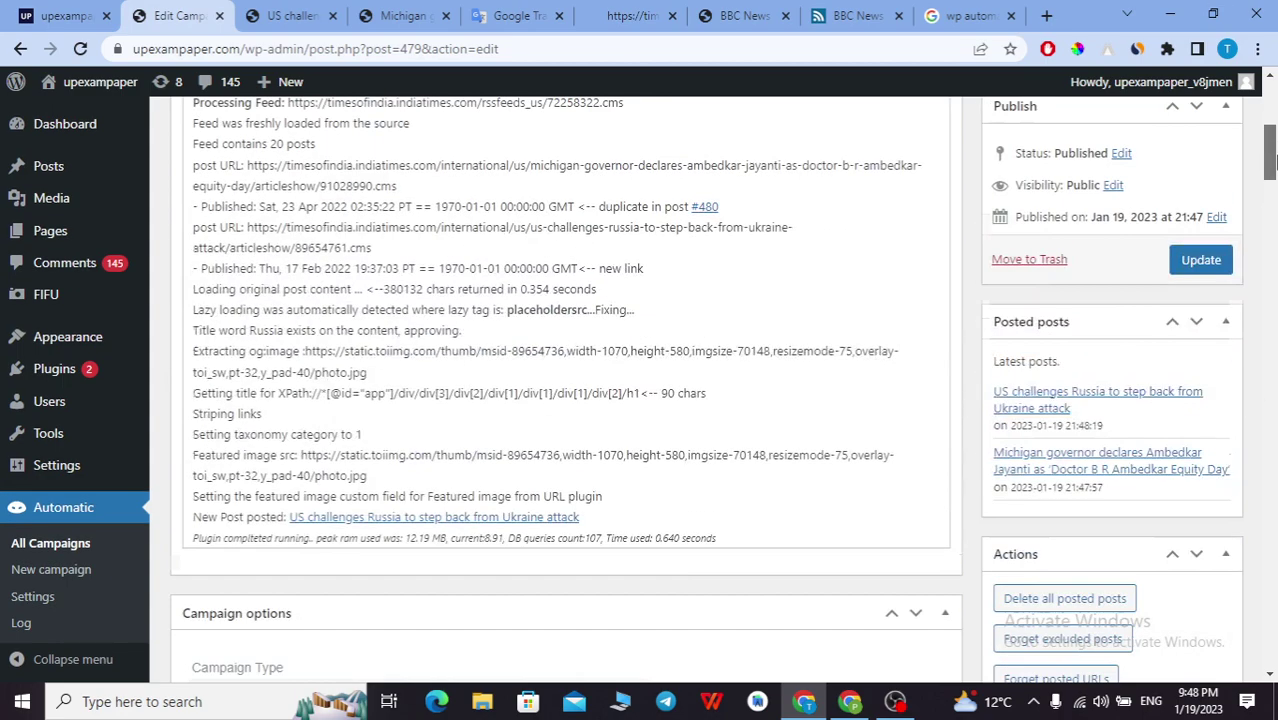
{"action": "left_click", "coordinate": [1200, 262]}
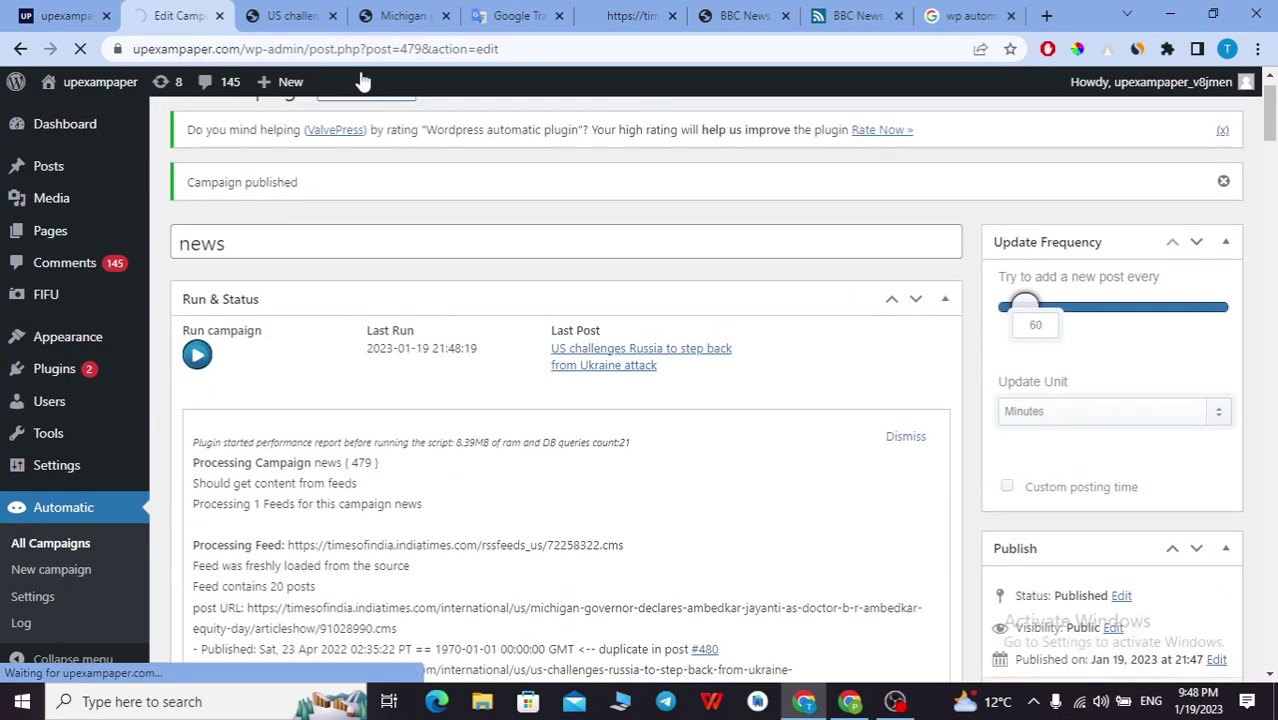
- Follow the source link in the earlier post about Russia to its original article, go back, and return to the campaign
{"action": "left_click", "coordinate": [290, 15]}
{"action": "scroll", "coordinate": [301, 396], "scroll_direction": "down", "scroll_amount": 2}
{"action": "scroll", "coordinate": [303, 366], "scroll_direction": "up", "scroll_amount": 2}
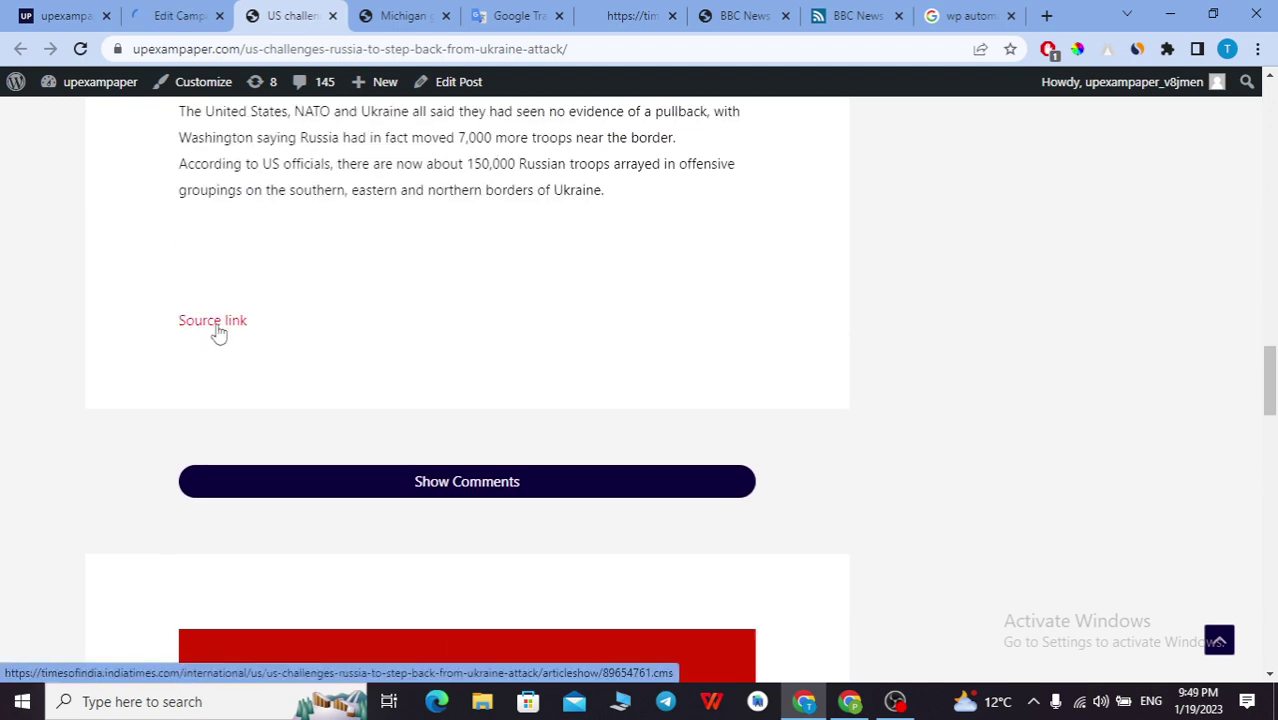
{"action": "left_click", "coordinate": [216, 327]}
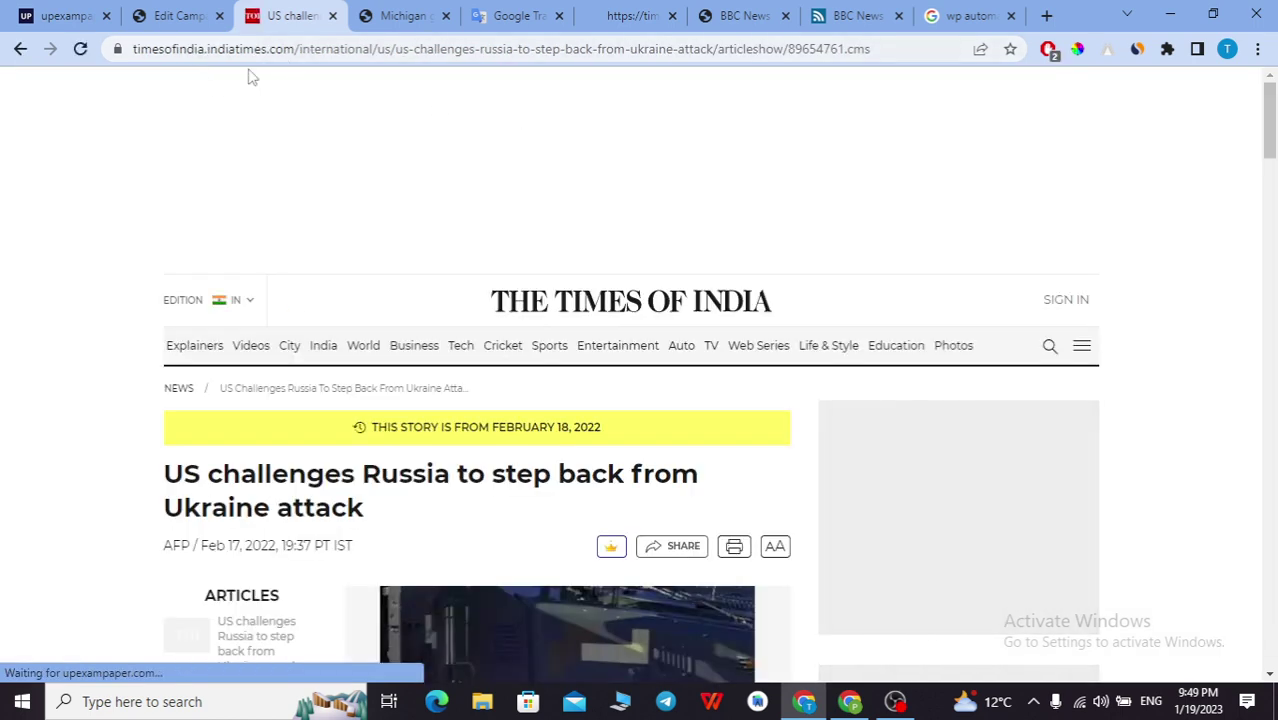
{"action": "left_click", "coordinate": [20, 48]}
{"action": "left_click", "coordinate": [180, 15]}
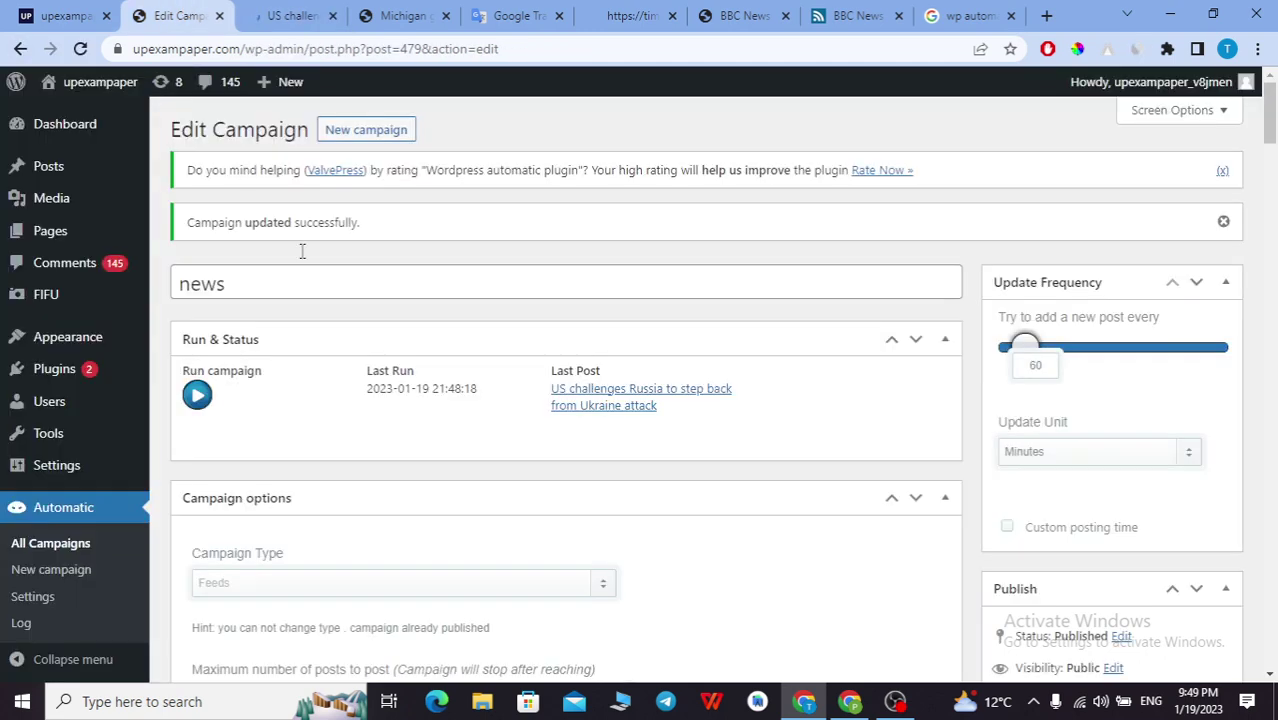
- Run the updated campaign once more and open its latest generated post in a new browser tab
{"action": "left_click", "coordinate": [205, 398]}
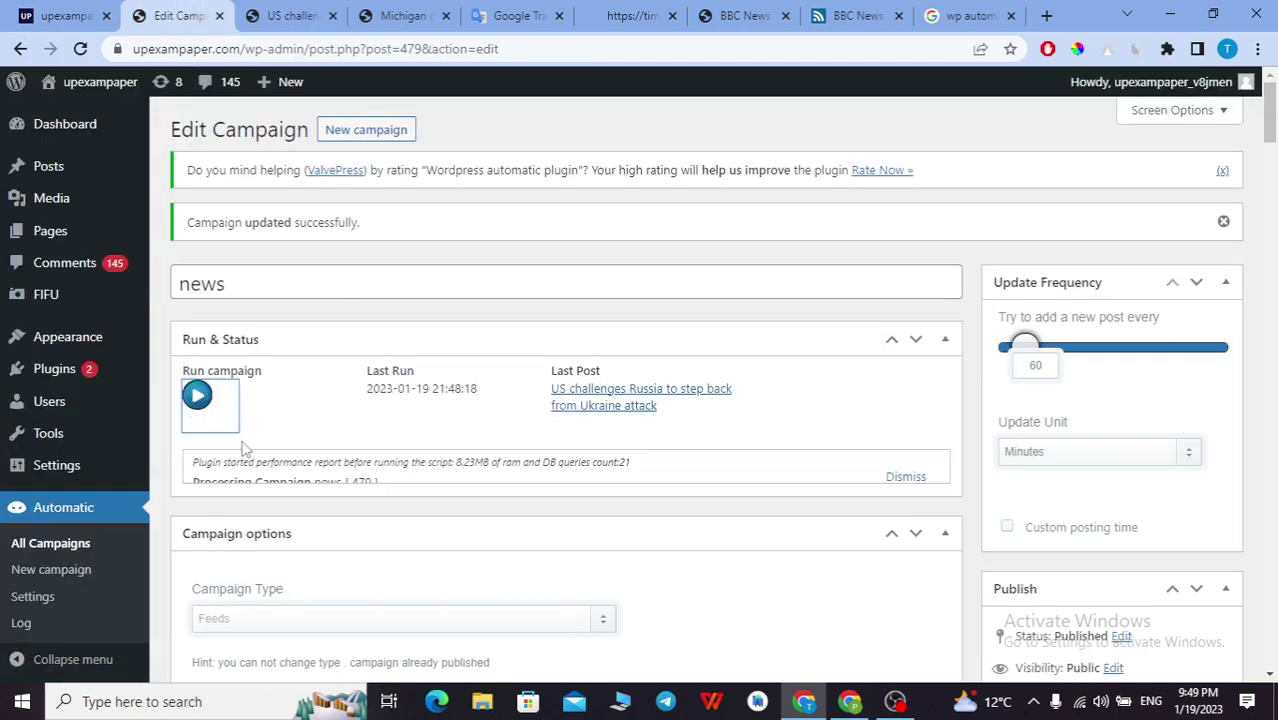
{"action": "right_click", "coordinate": [600, 400]}
{"action": "left_click", "coordinate": [645, 408]}
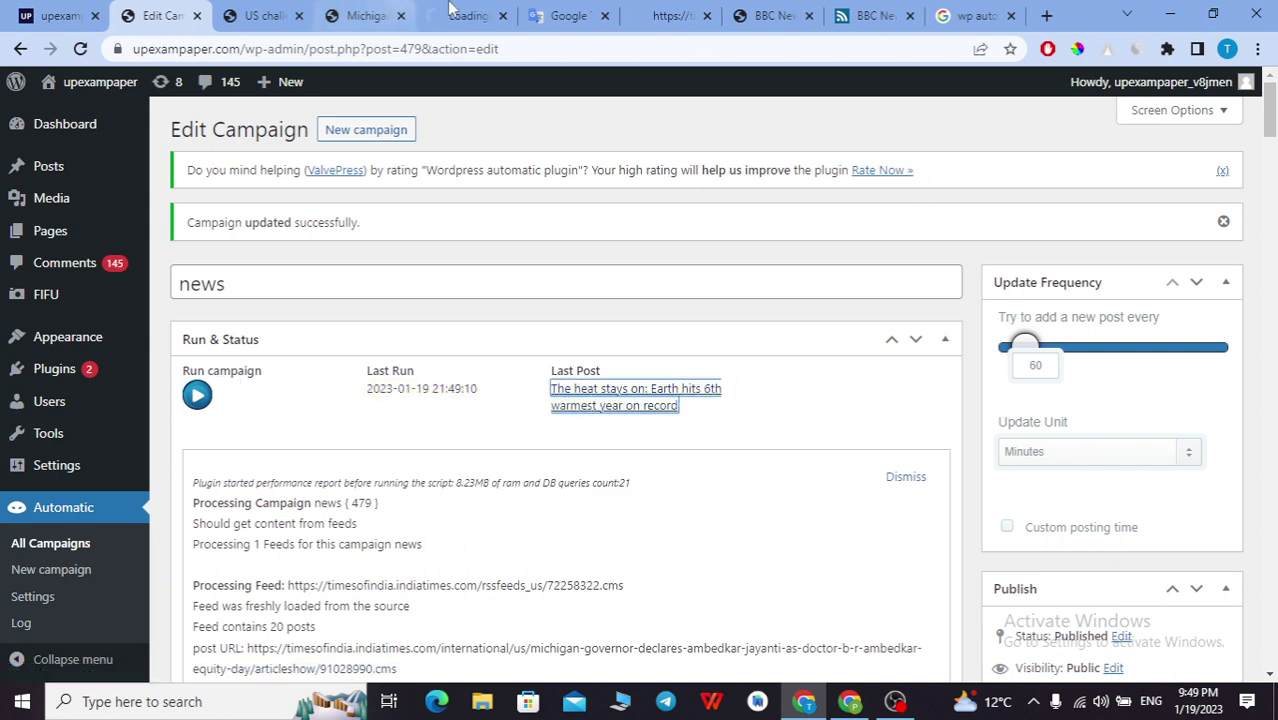
{"action": "left_click", "coordinate": [305, 14]}
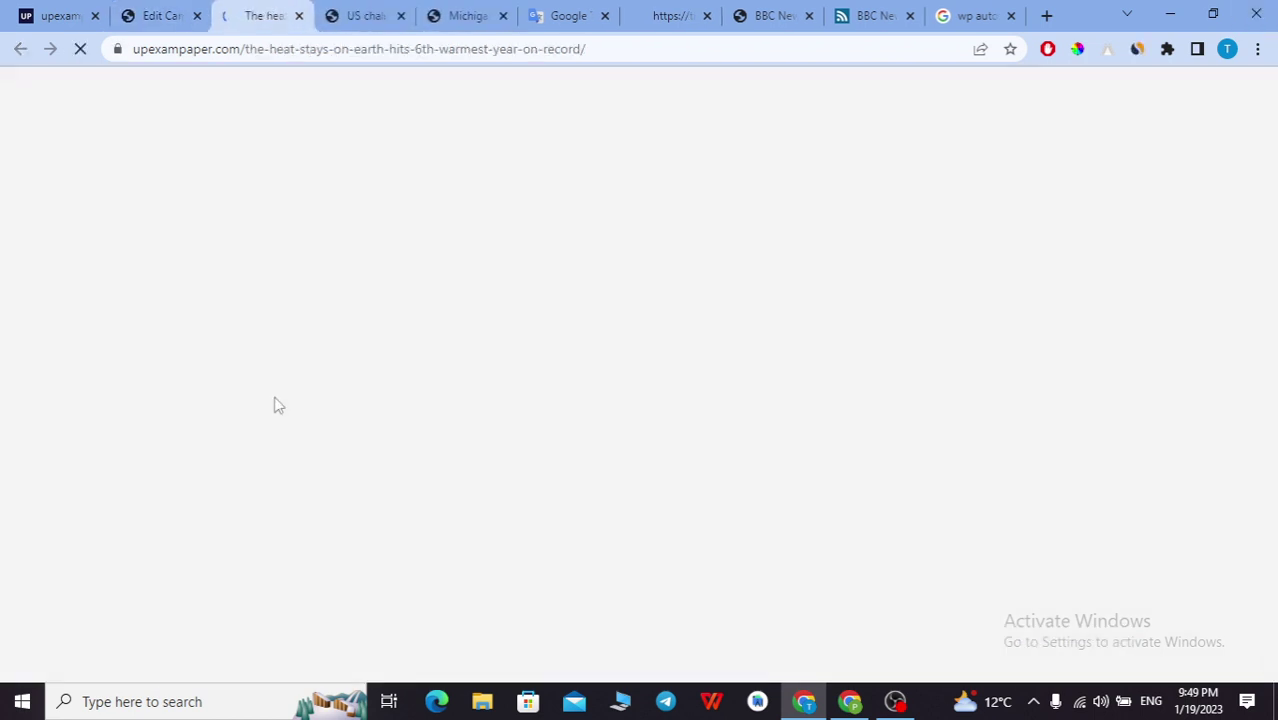
- Examine the latest post from top to end to check that its source link is gone
{"action": "scroll", "coordinate": [474, 297], "scroll_direction": "down", "scroll_amount": 15}
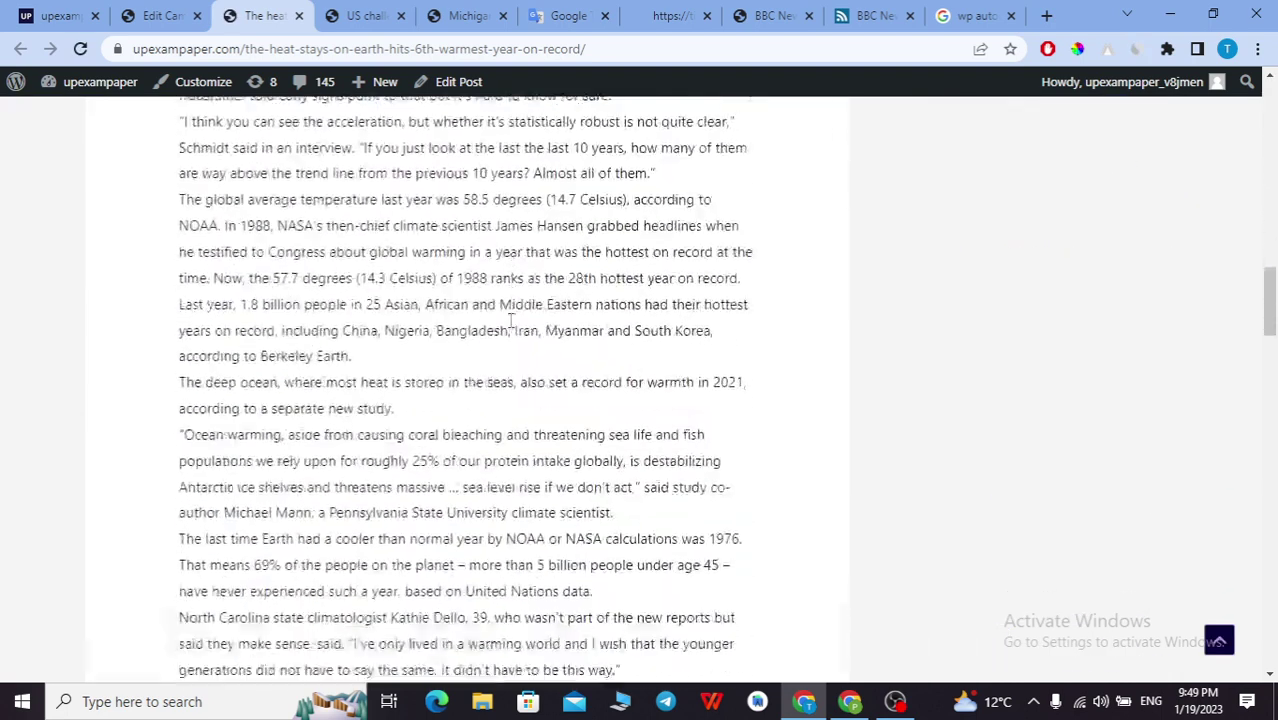
{"action": "scroll", "coordinate": [508, 328], "scroll_direction": "down", "scroll_amount": 5}
{"action": "scroll", "coordinate": [428, 285], "scroll_direction": "up", "scroll_amount": 8}
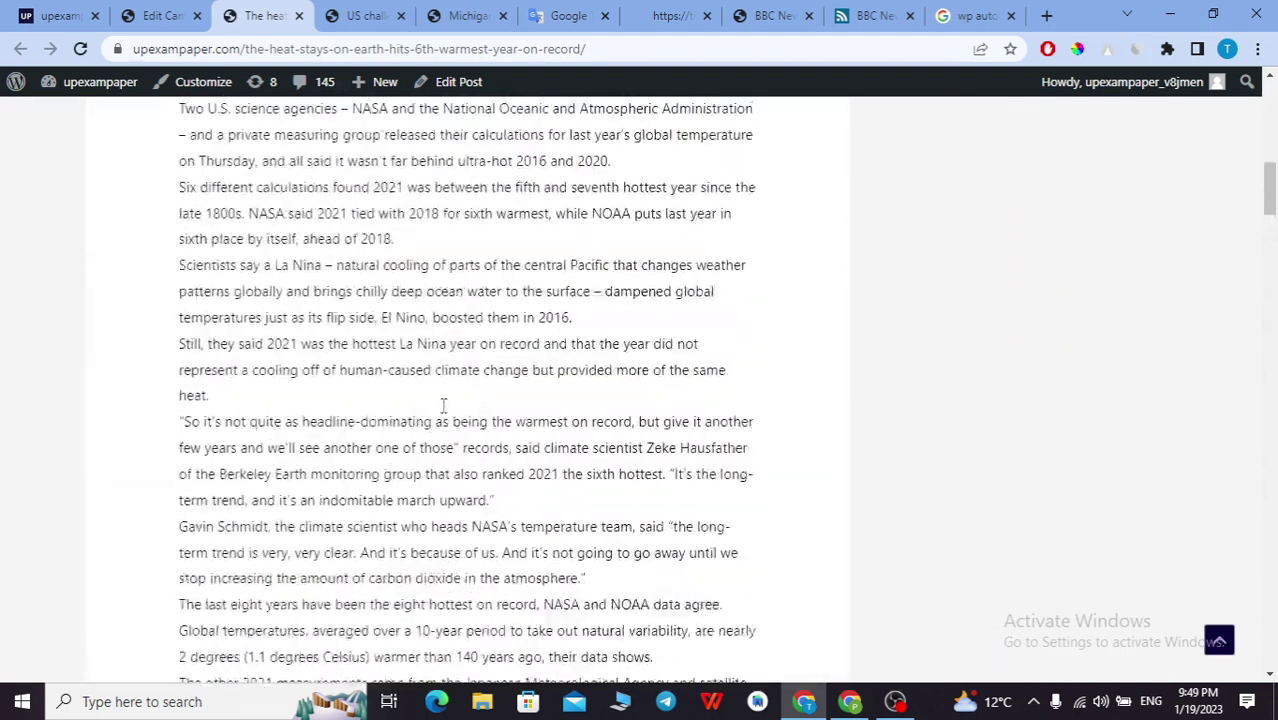
{"action": "scroll", "coordinate": [443, 405], "scroll_direction": "up", "scroll_amount": 10}
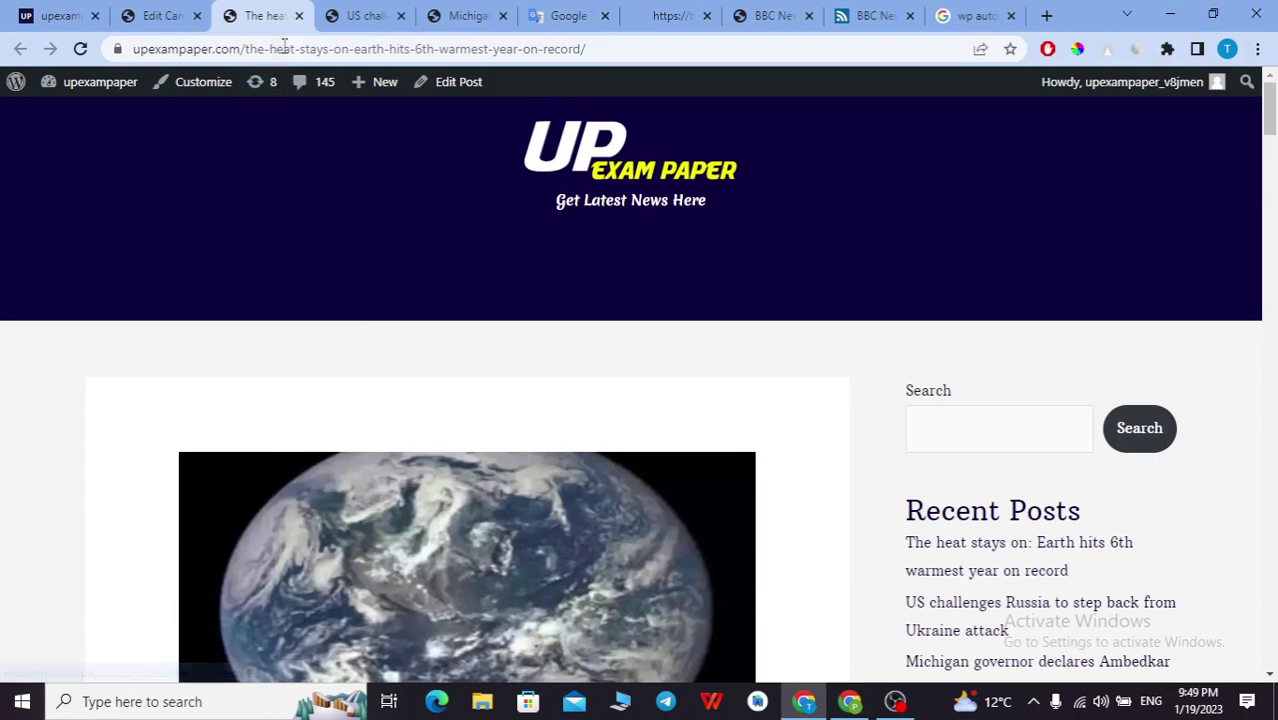
- Close the tabs of the two newest generated posts and clear the text selection in the remaining post
{"action": "left_click", "coordinate": [298, 17]}
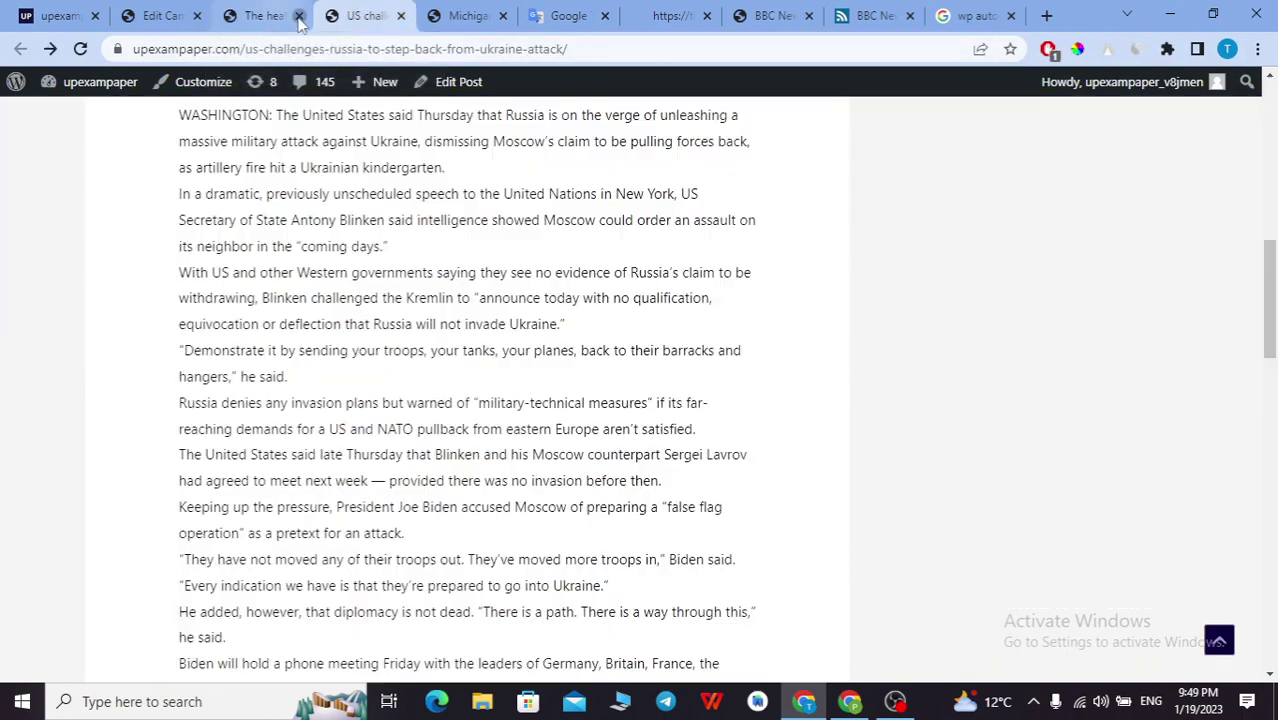
{"action": "left_click", "coordinate": [298, 17]}
{"action": "left_click", "coordinate": [298, 17]}
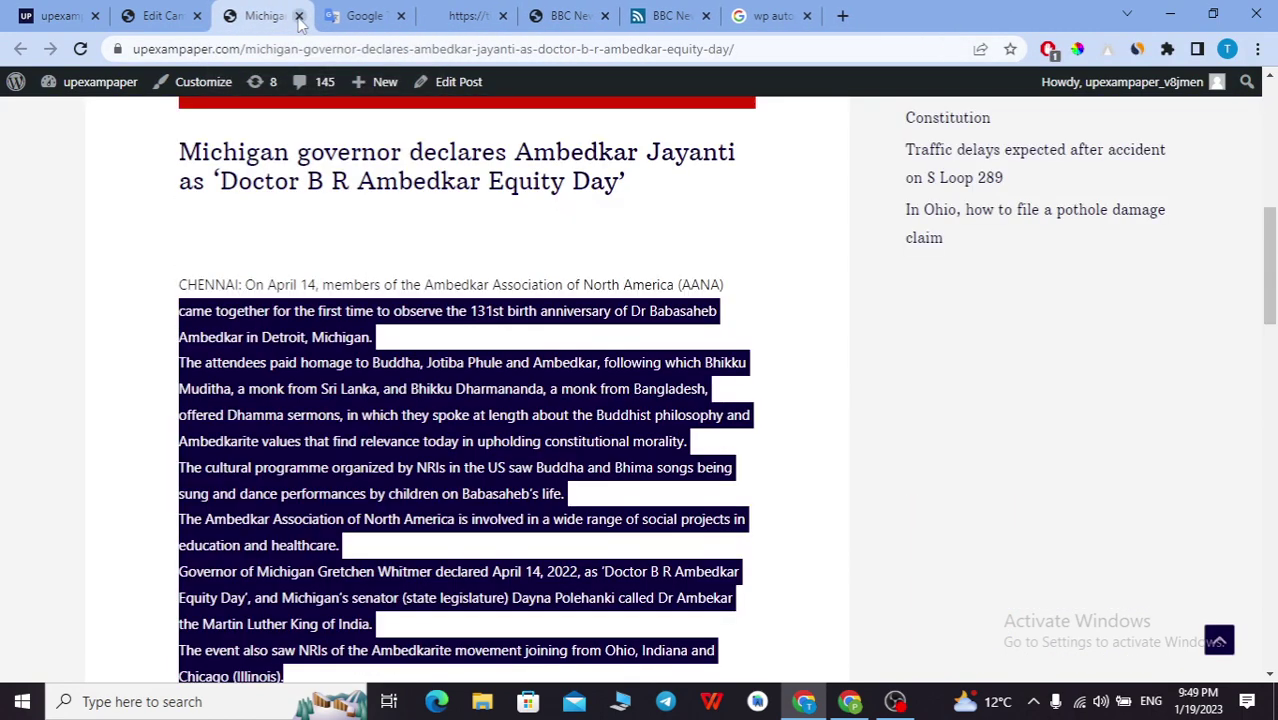
{"action": "left_click", "coordinate": [528, 250]}
{"action": "scroll", "coordinate": [525, 250], "scroll_direction": "up", "scroll_amount": 7}
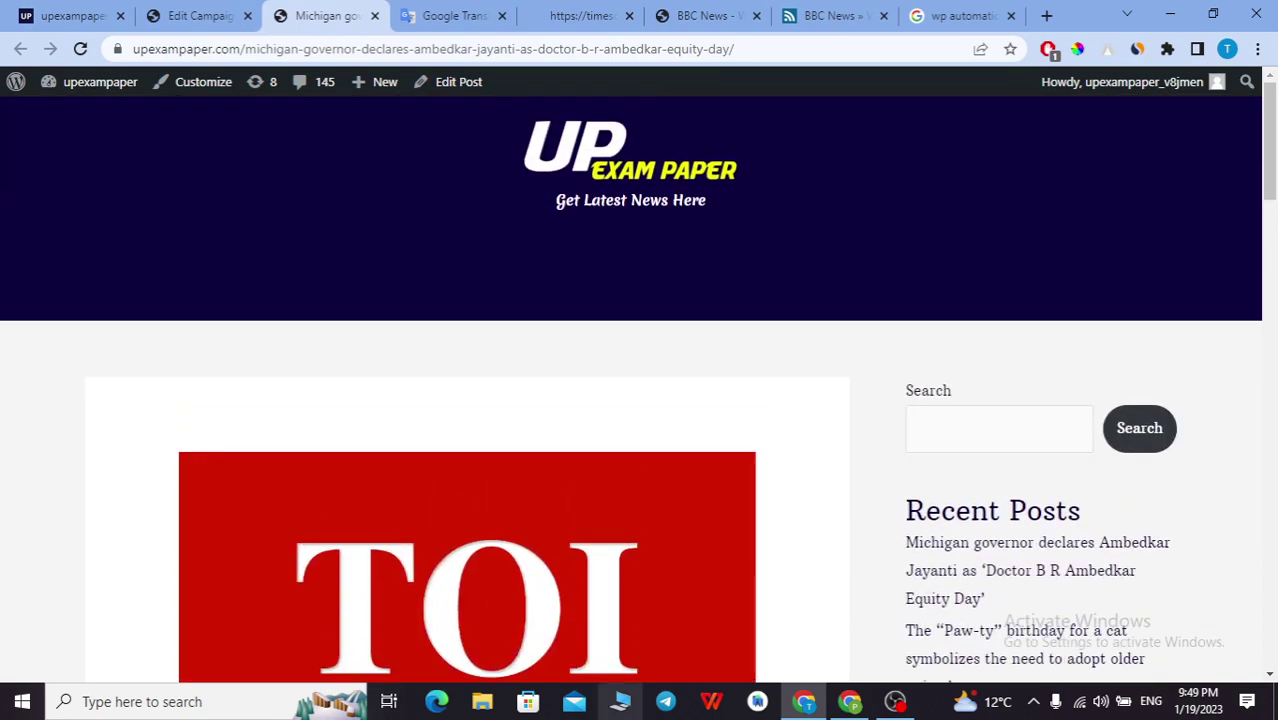
- Search Google for "google news" and refine the search to "google news rss feed"
{"action": "left_click", "coordinate": [835, 16]}
{"action": "key", "text": "ctrl+Tab"}
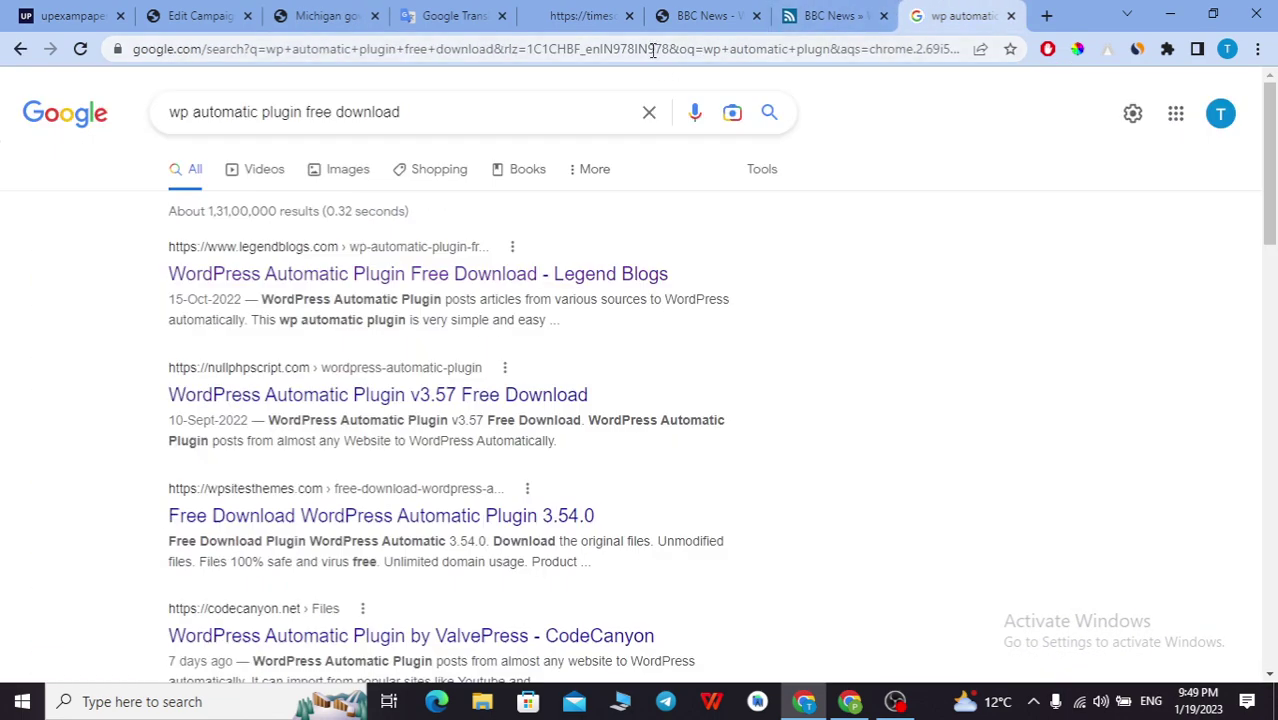
{"action": "left_click", "coordinate": [652, 55]}
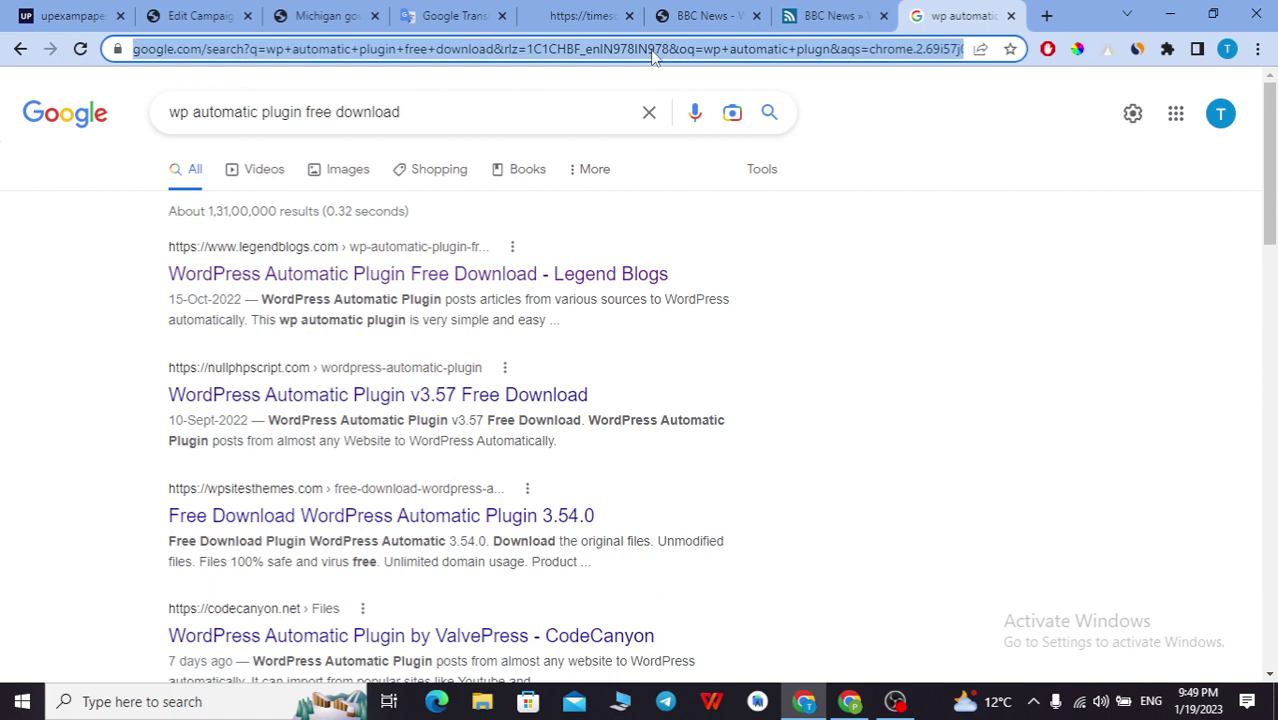
{"action": "type", "text": "goog"}
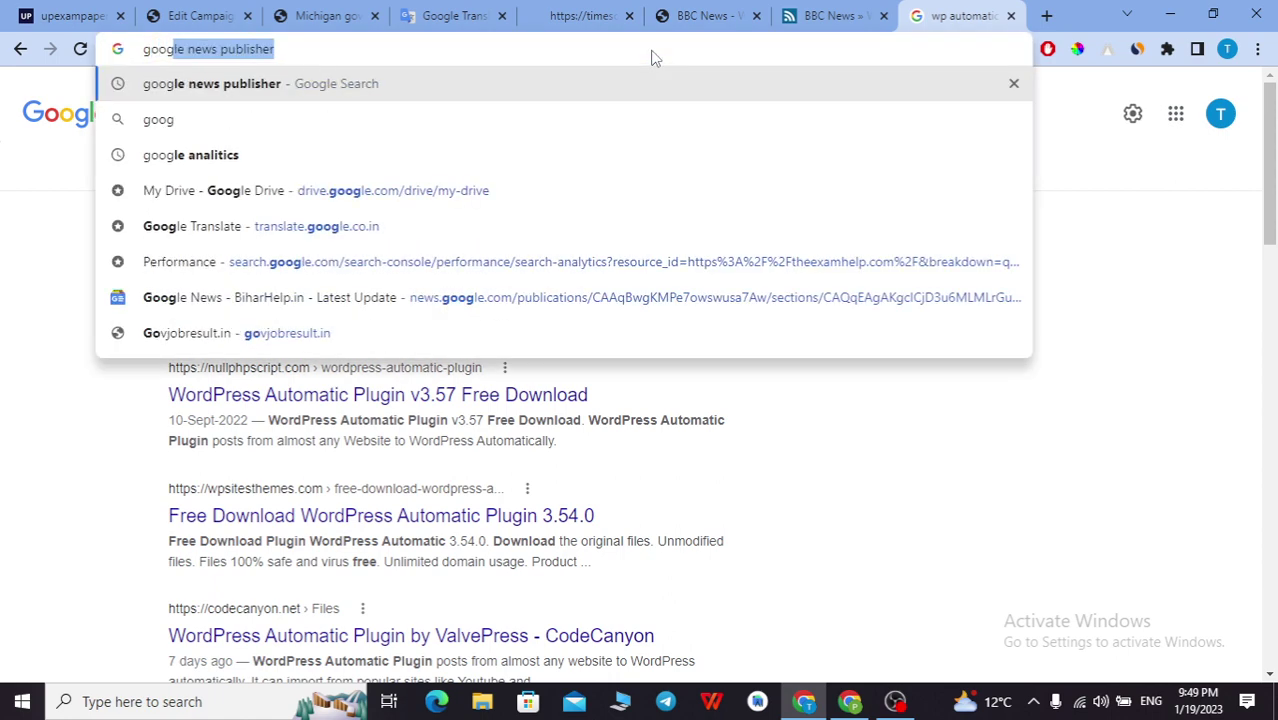
{"action": "type", "text": "le news"}
{"action": "key", "text": "Return"}
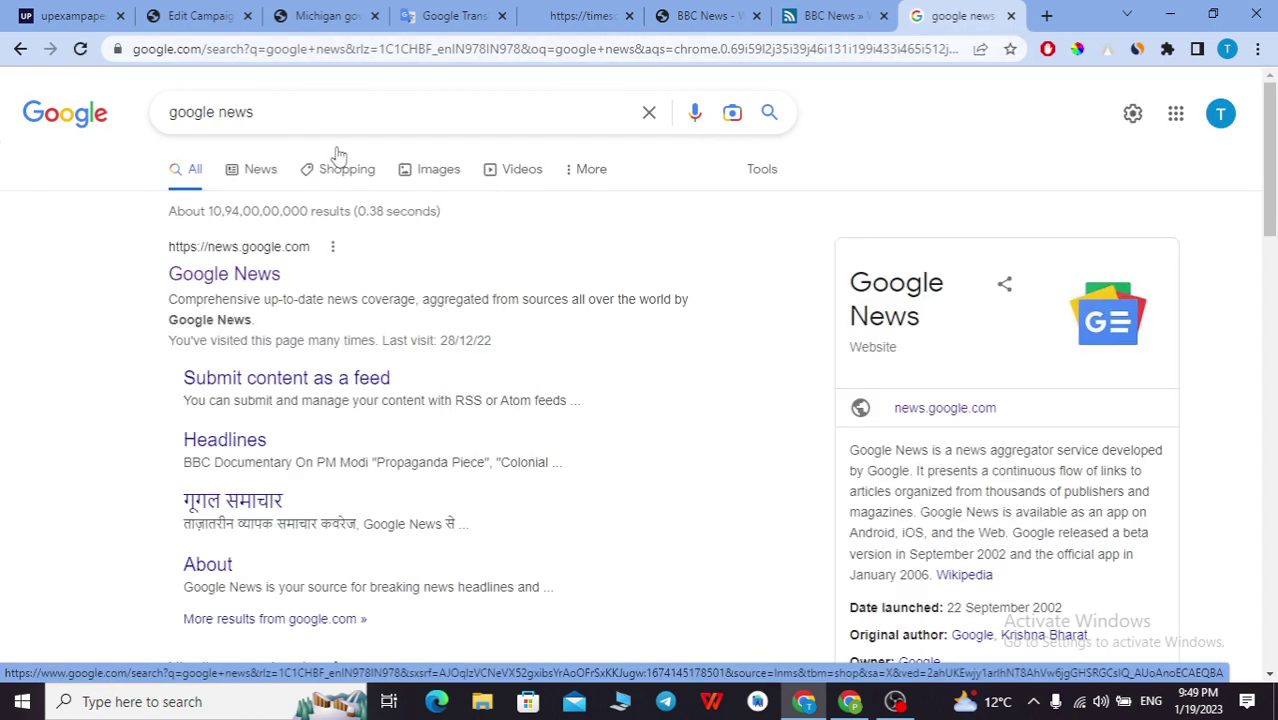
{"action": "left_click", "coordinate": [284, 116]}
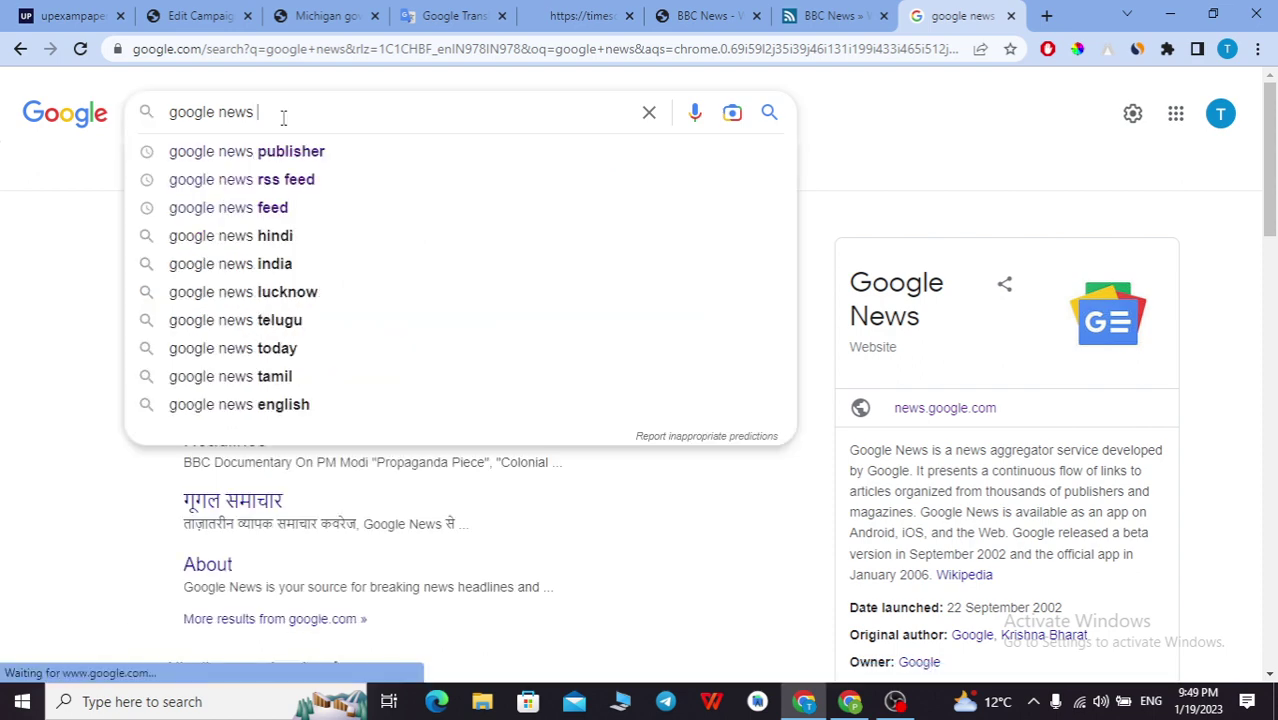
{"action": "type", "text": "rss feed"}
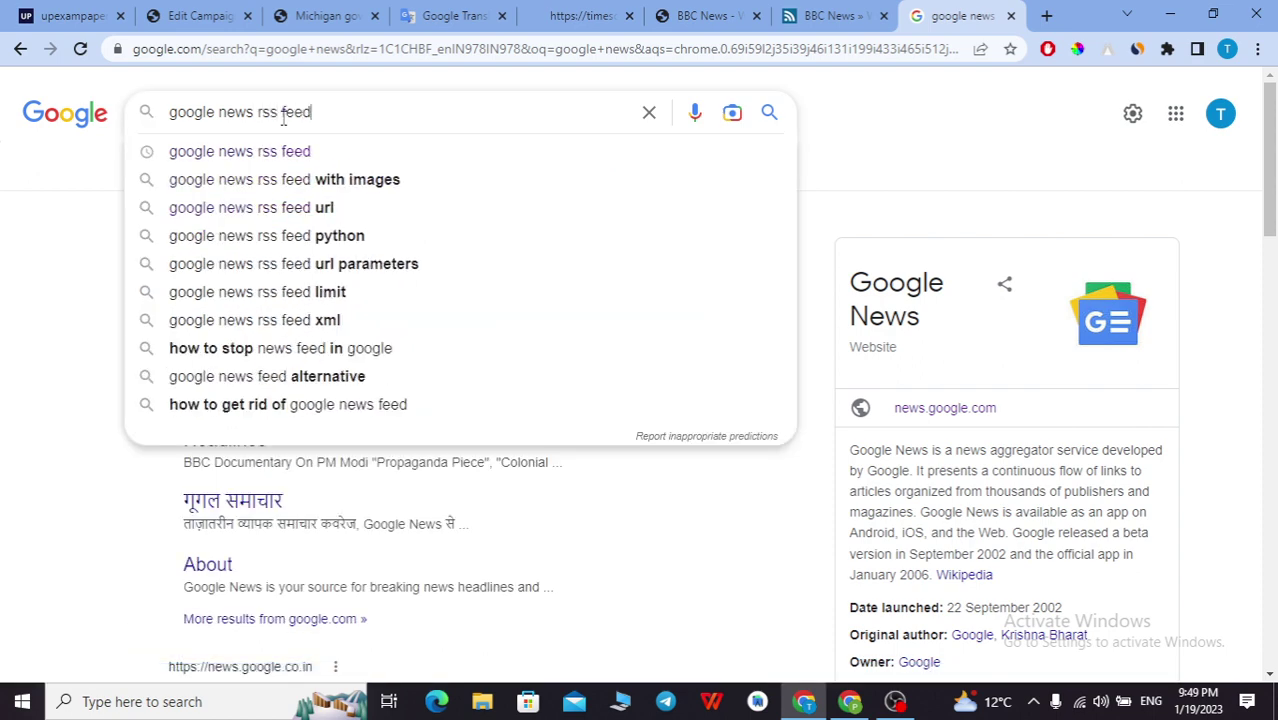
{"action": "key", "text": "Return"}
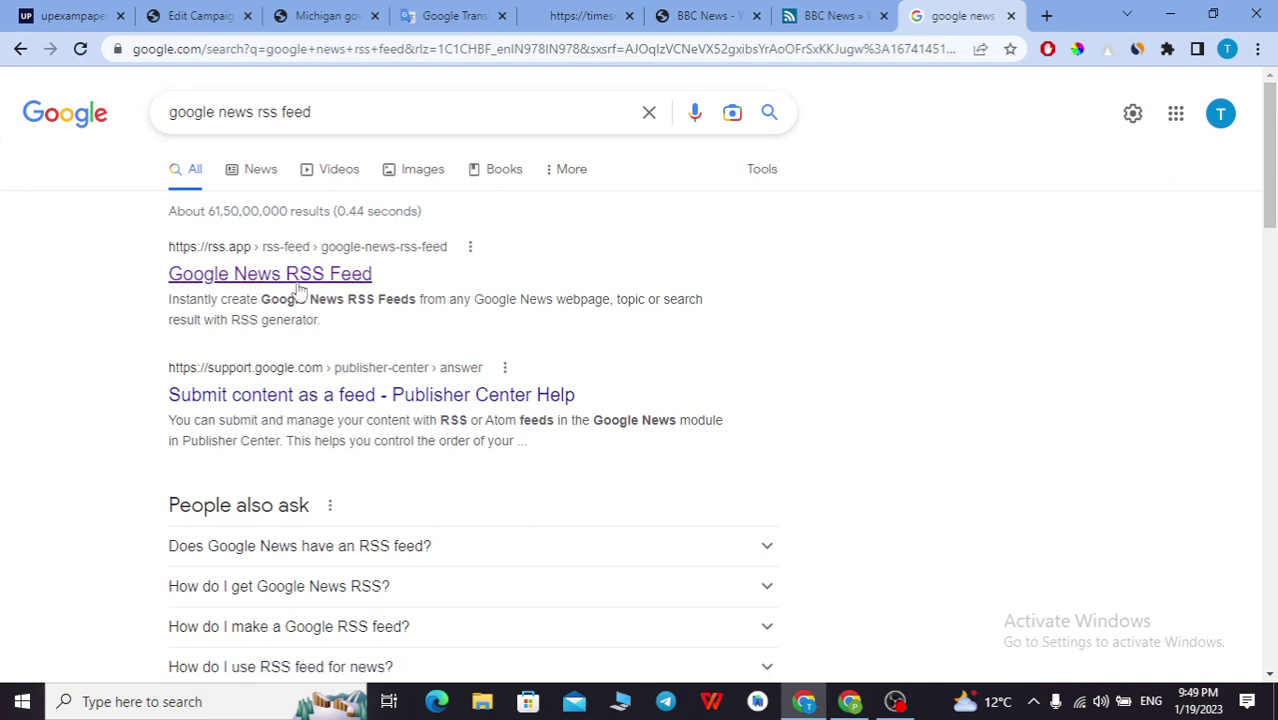
- Open the Google News RSS Feed page on rss.app and select the Business News URL among the frequently used feeds
{"action": "left_click", "coordinate": [250, 284]}
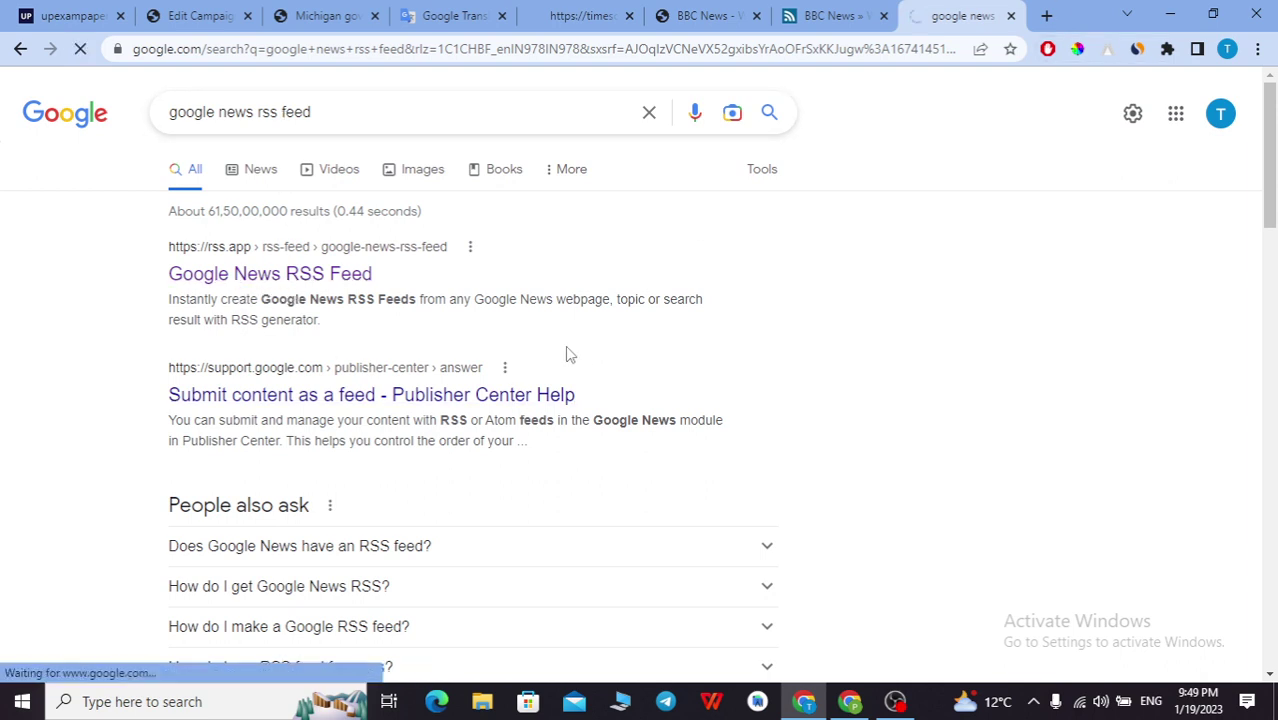
{"action": "scroll", "coordinate": [513, 354], "scroll_direction": "down", "scroll_amount": 3}
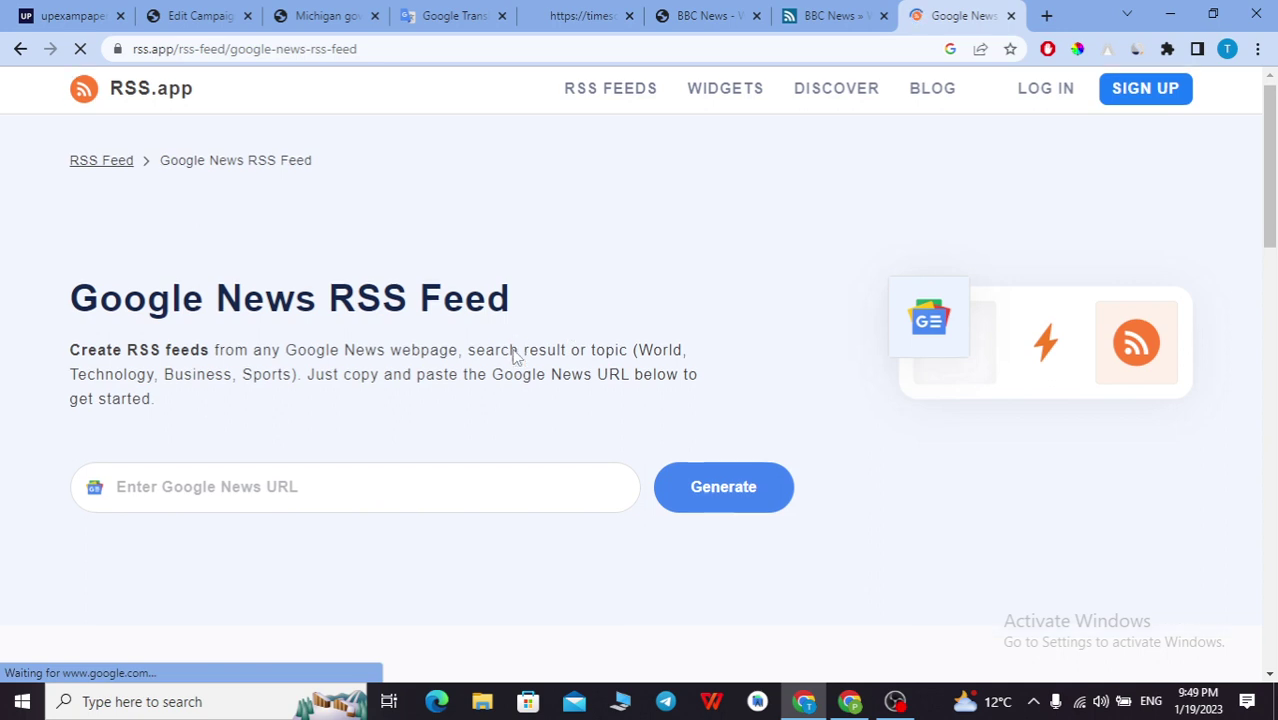
{"action": "scroll", "coordinate": [513, 354], "scroll_direction": "down", "scroll_amount": 3}
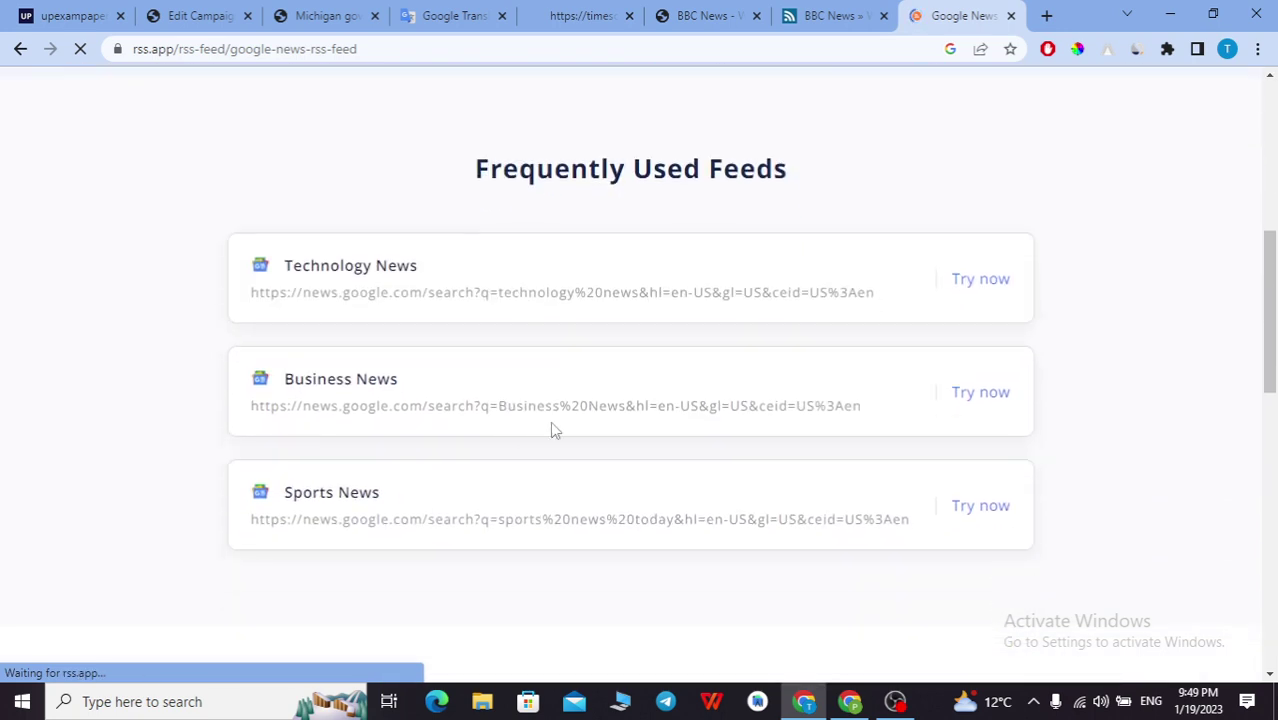
{"action": "left_click_drag", "start_coordinate": [882, 424], "coordinate": [252, 418]}
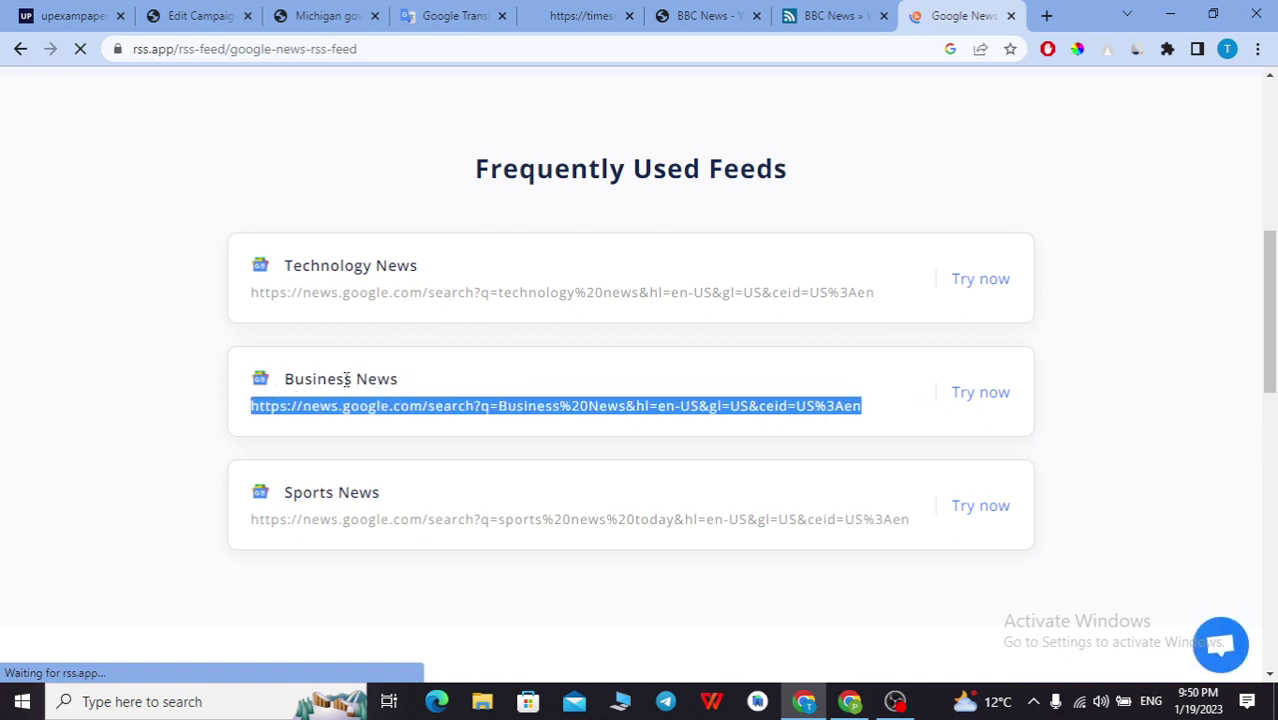
- Open the selected Business News URL from the rss.app page in a new tab
{"action": "scroll", "coordinate": [455, 352], "scroll_direction": "down", "scroll_amount": 3}
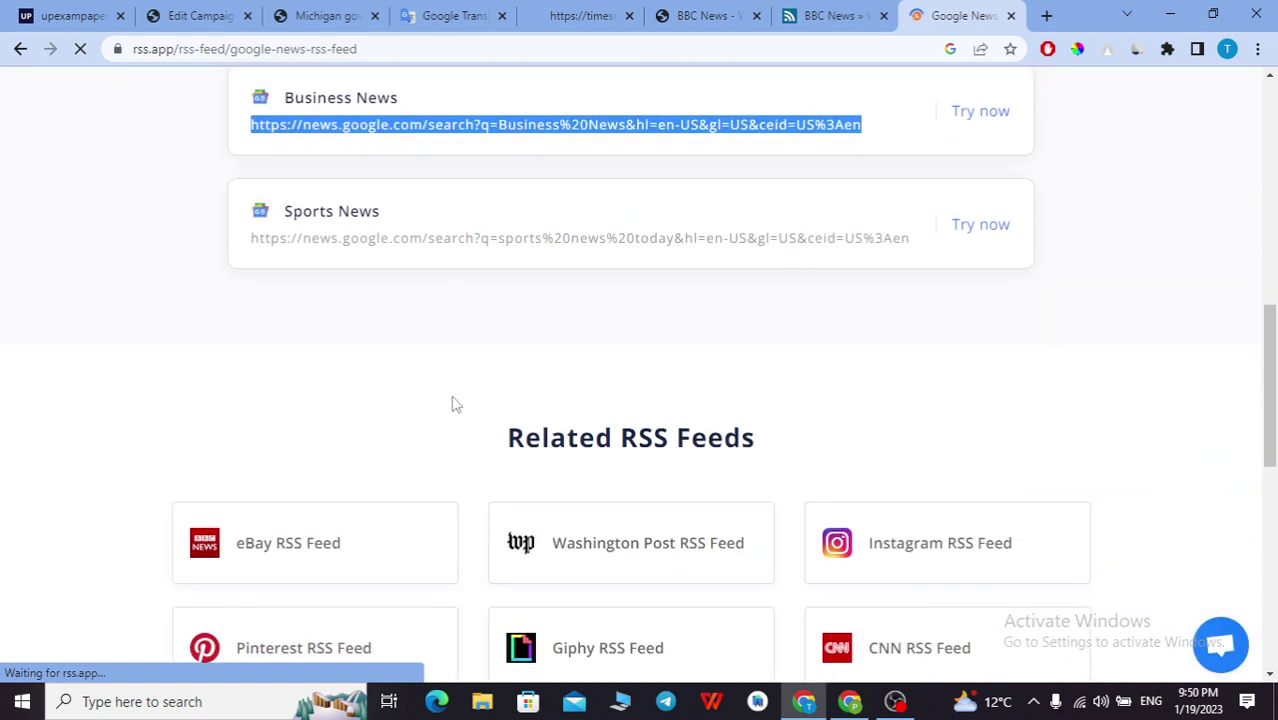
{"action": "scroll", "coordinate": [451, 402], "scroll_direction": "up", "scroll_amount": 3}
{"action": "right_click", "coordinate": [433, 400]}
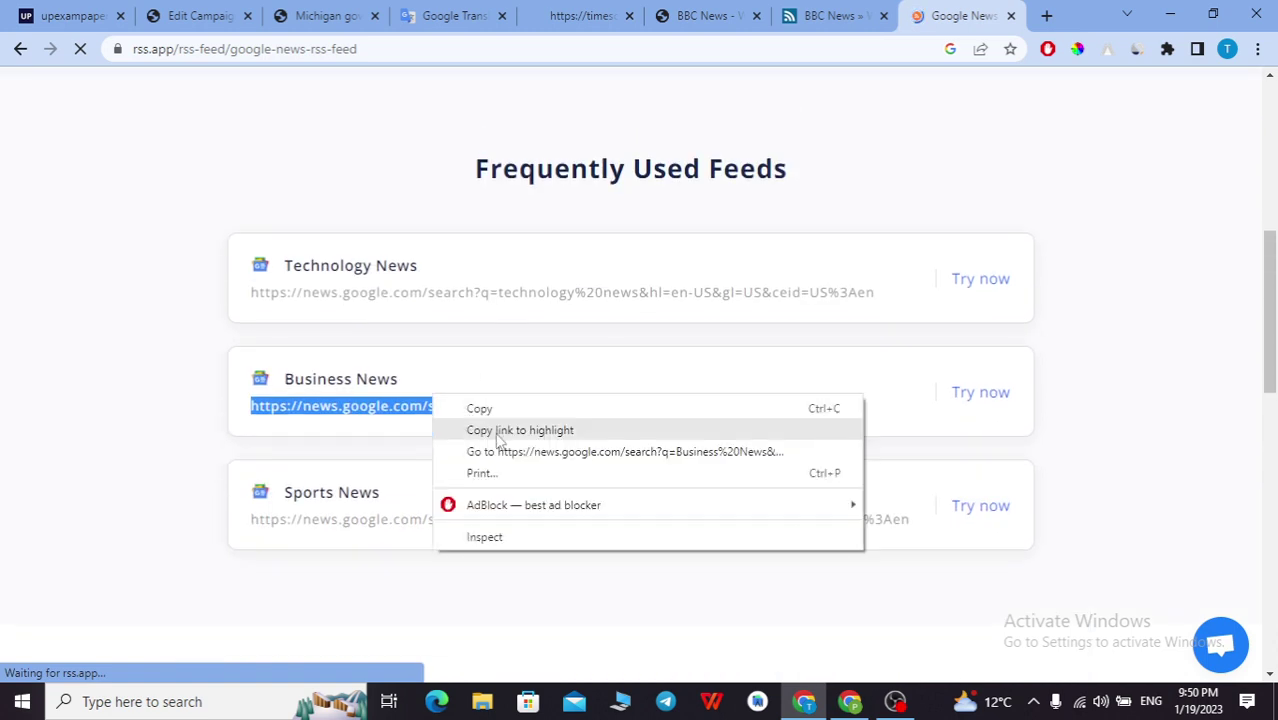
{"action": "left_click", "coordinate": [480, 449]}
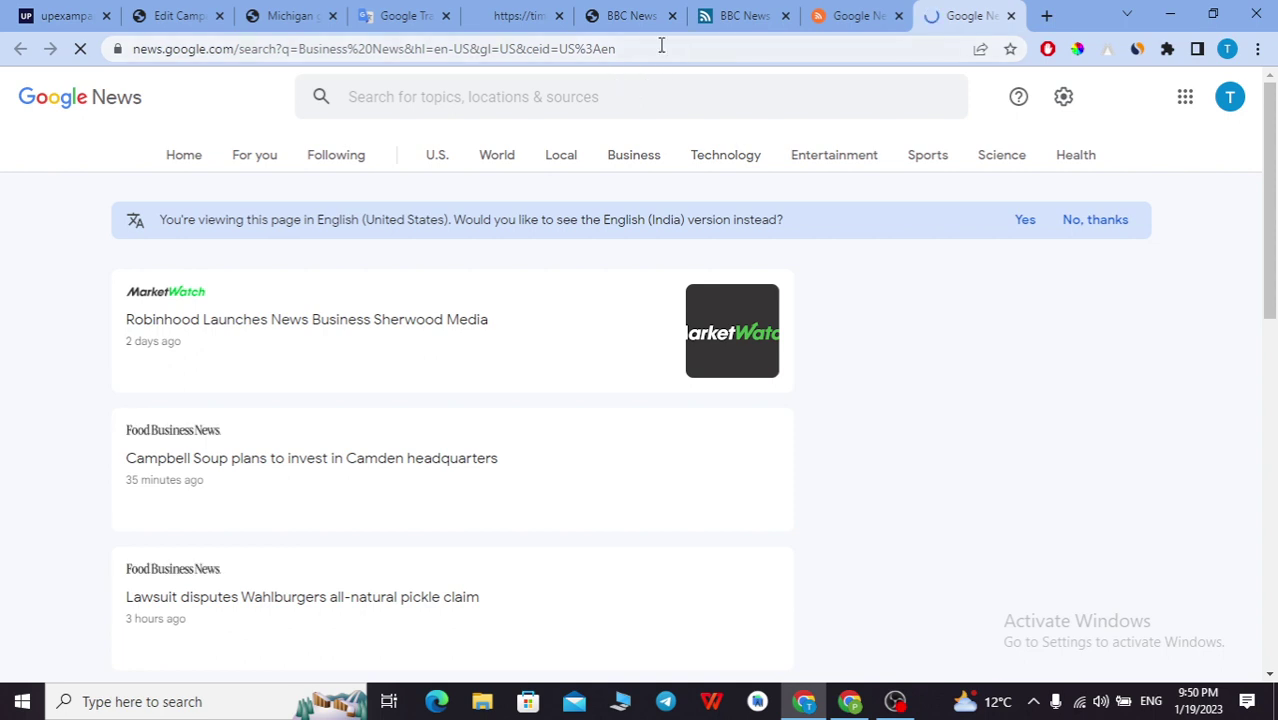
{"action": "left_click_drag", "start_coordinate": [511, 48], "coordinate": [530, 48]}
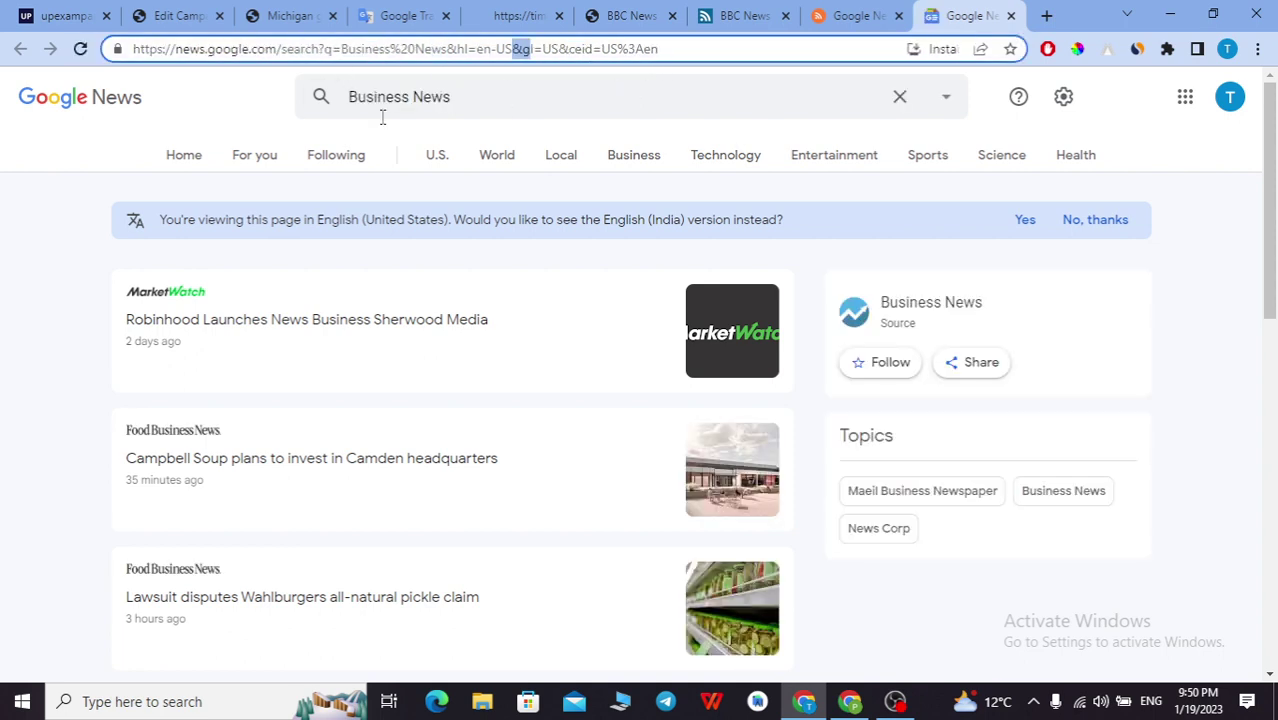
- Go to the Google News home page, close the rss.app tab and decline the English (India) version
{"action": "left_click", "coordinate": [199, 160]}
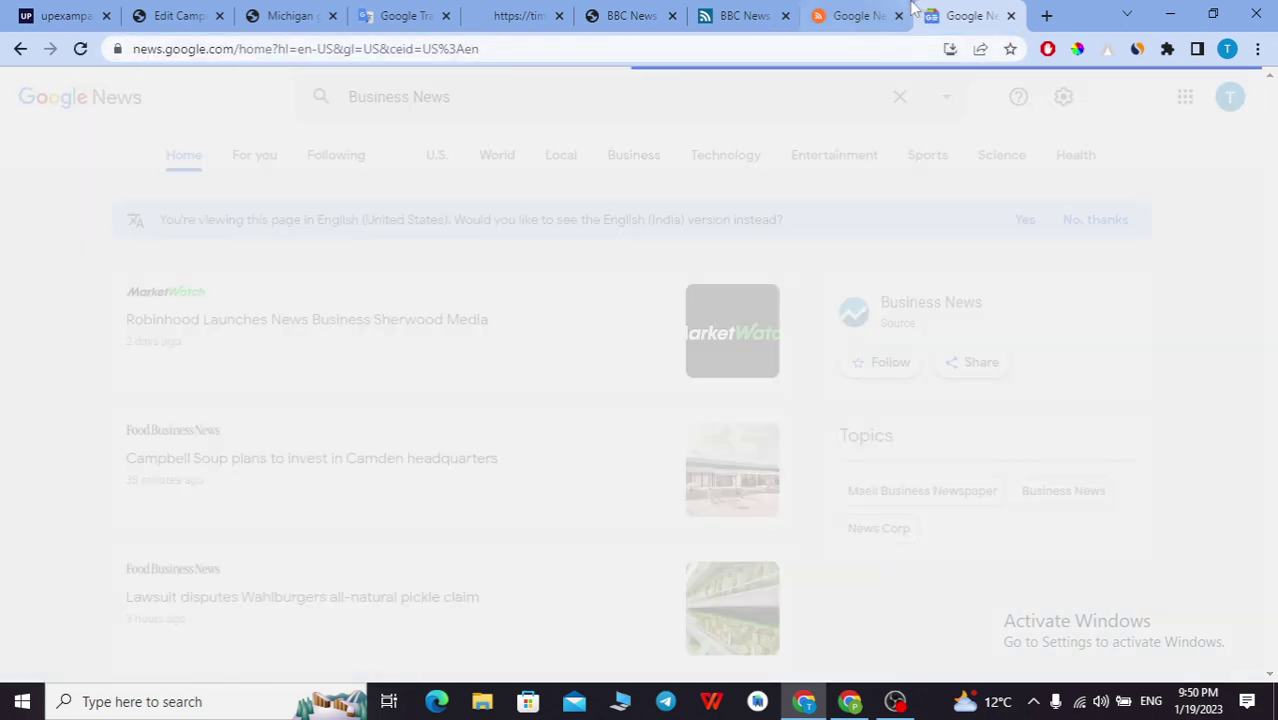
{"action": "left_click", "coordinate": [898, 15]}
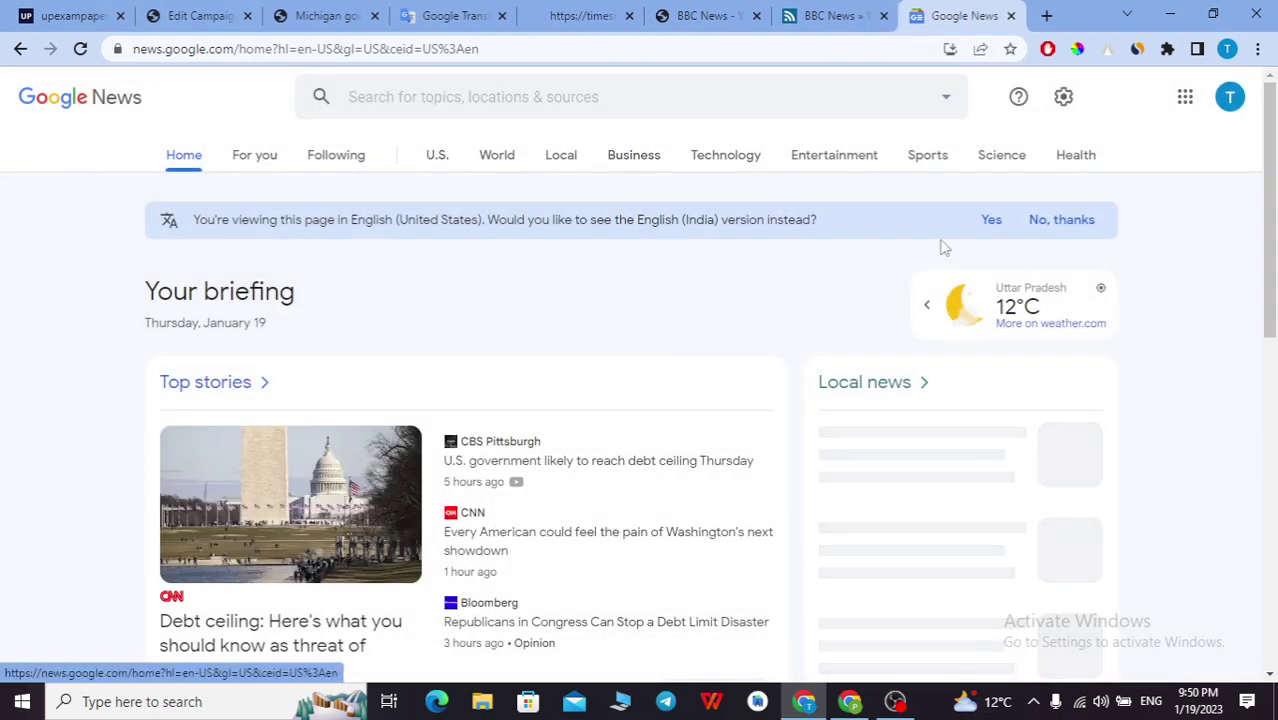
{"action": "left_click", "coordinate": [1064, 221]}
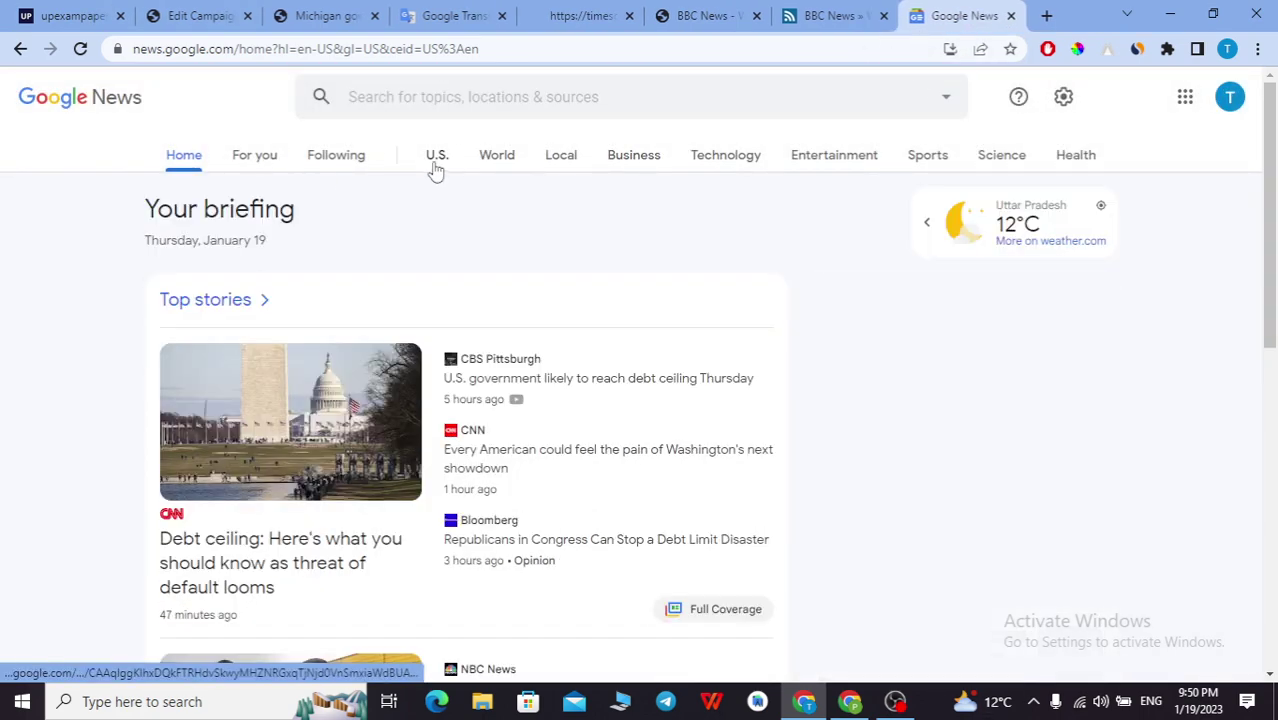
- Review the Google News language and region choices and update with English (United States) selected
{"action": "left_click", "coordinate": [1068, 100]}
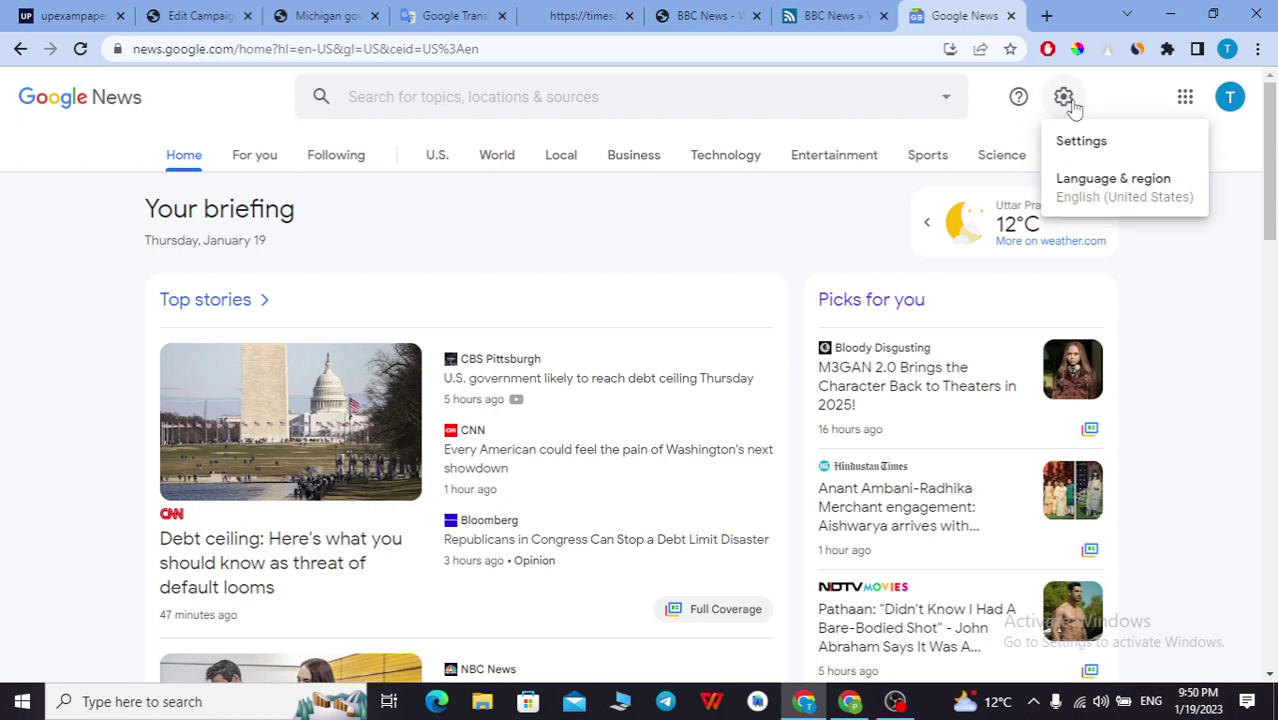
{"action": "left_click", "coordinate": [1098, 204]}
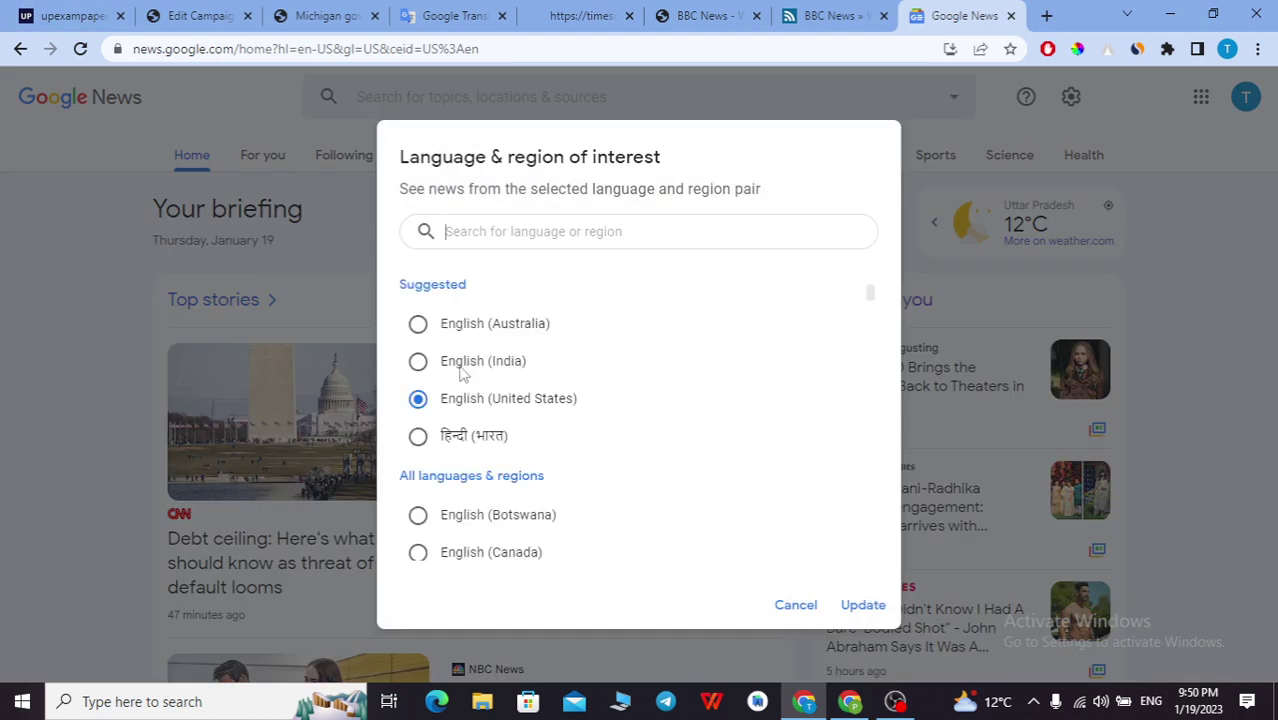
{"action": "scroll", "coordinate": [485, 456], "scroll_direction": "down", "scroll_amount": 4}
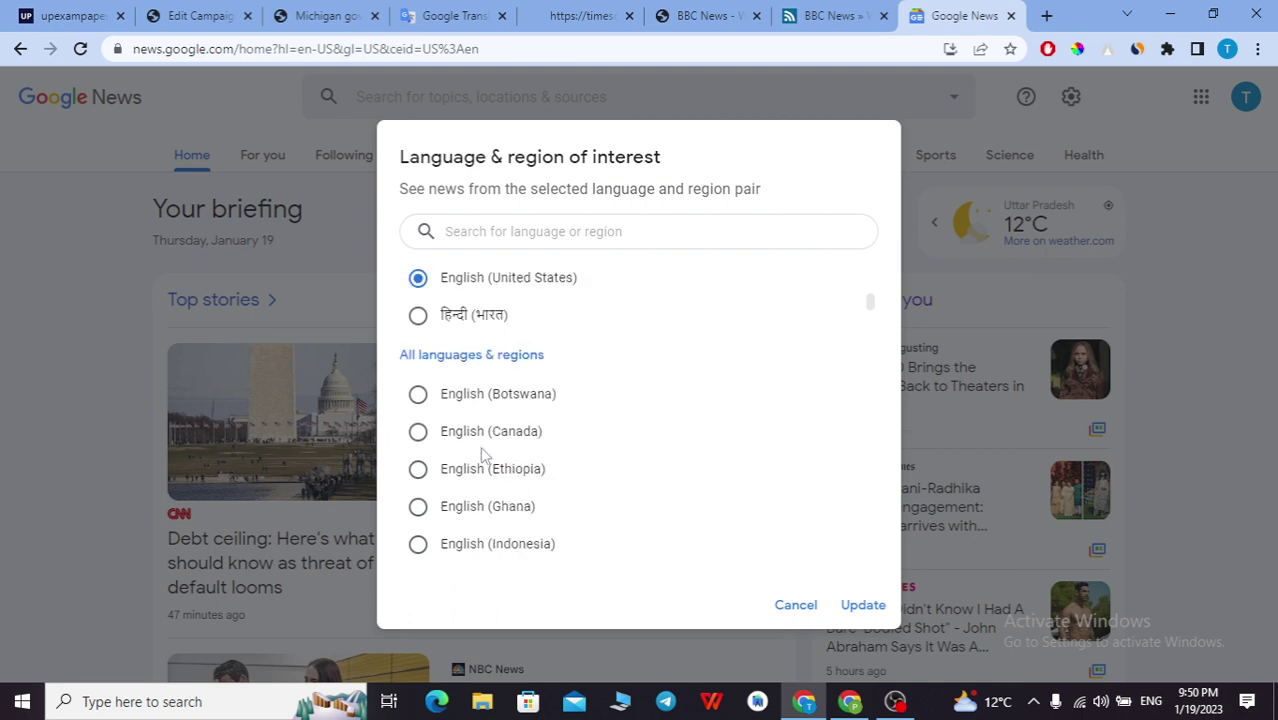
{"action": "scroll", "coordinate": [530, 485], "scroll_direction": "up", "scroll_amount": 5}
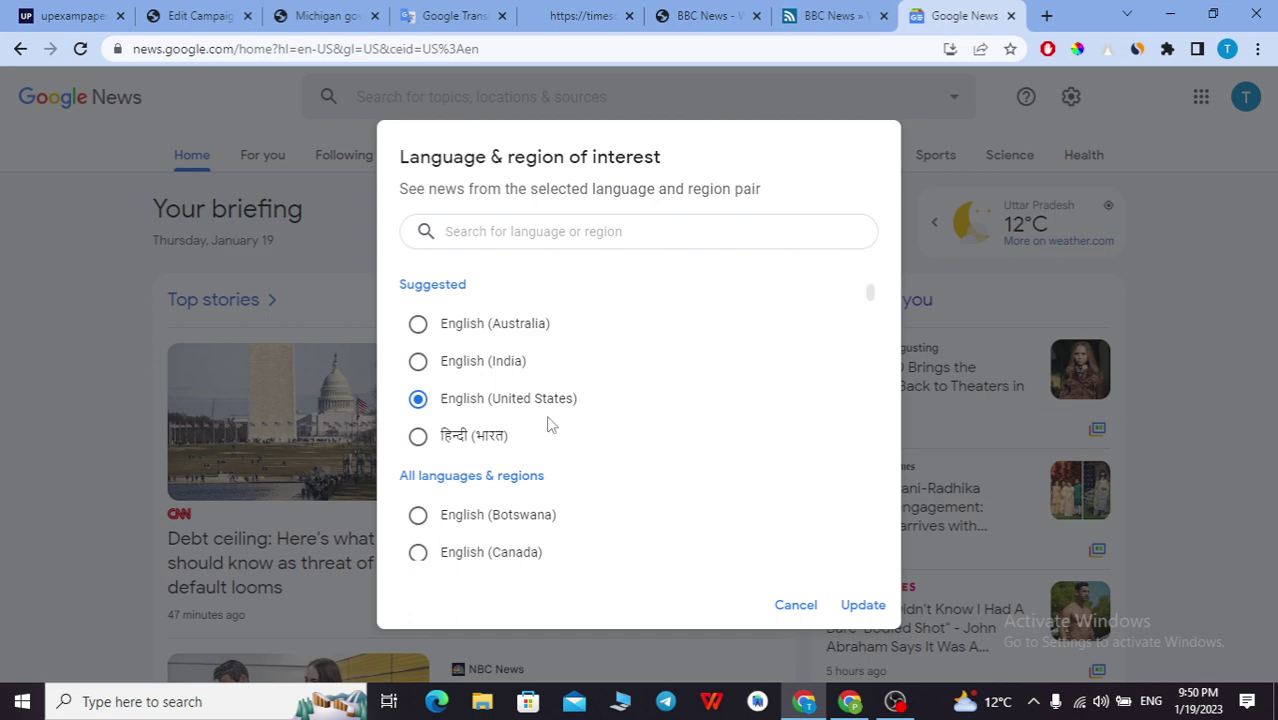
{"action": "left_click", "coordinate": [860, 605]}
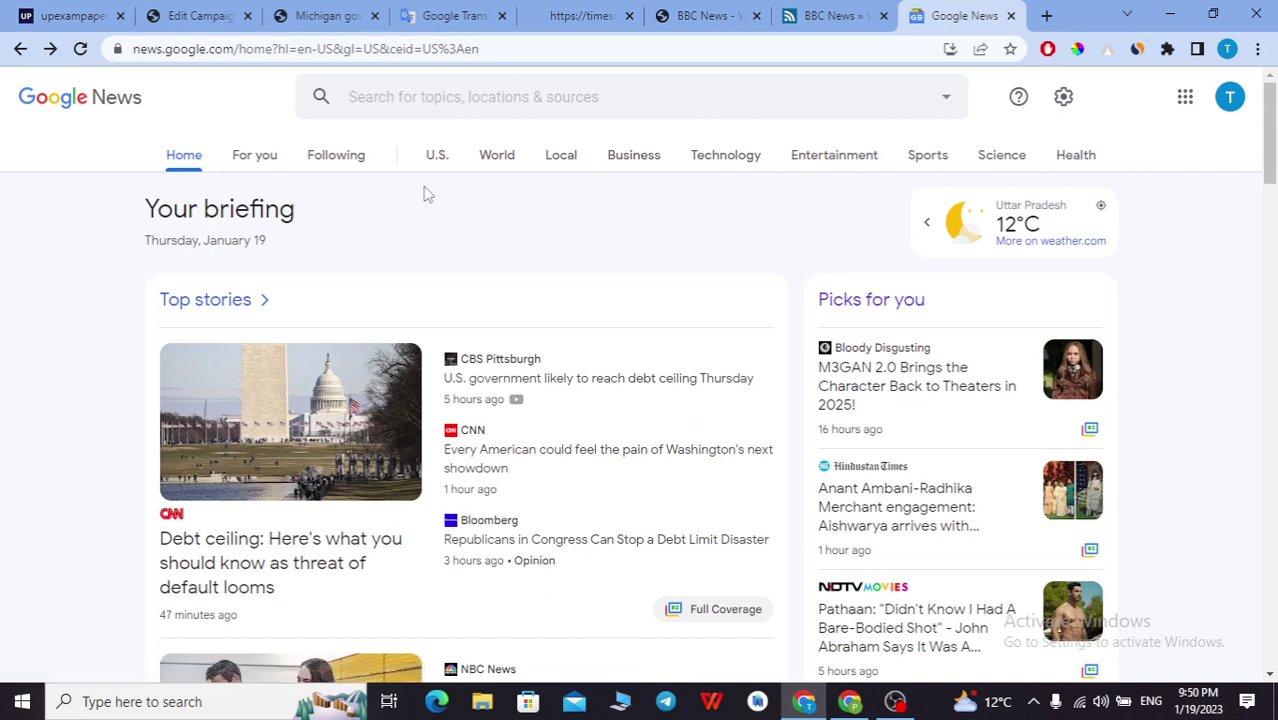
- Highlight the Google News topic names from U.S. to Health and open the U.S. topic
{"action": "mouse_move", "coordinate": [1128, 168]}
{"action": "left_mouse_down"}
{"action": "mouse_move", "coordinate": [442, 160]}
{"action": "mouse_move", "coordinate": [449, 198]}
{"action": "left_mouse_up"}
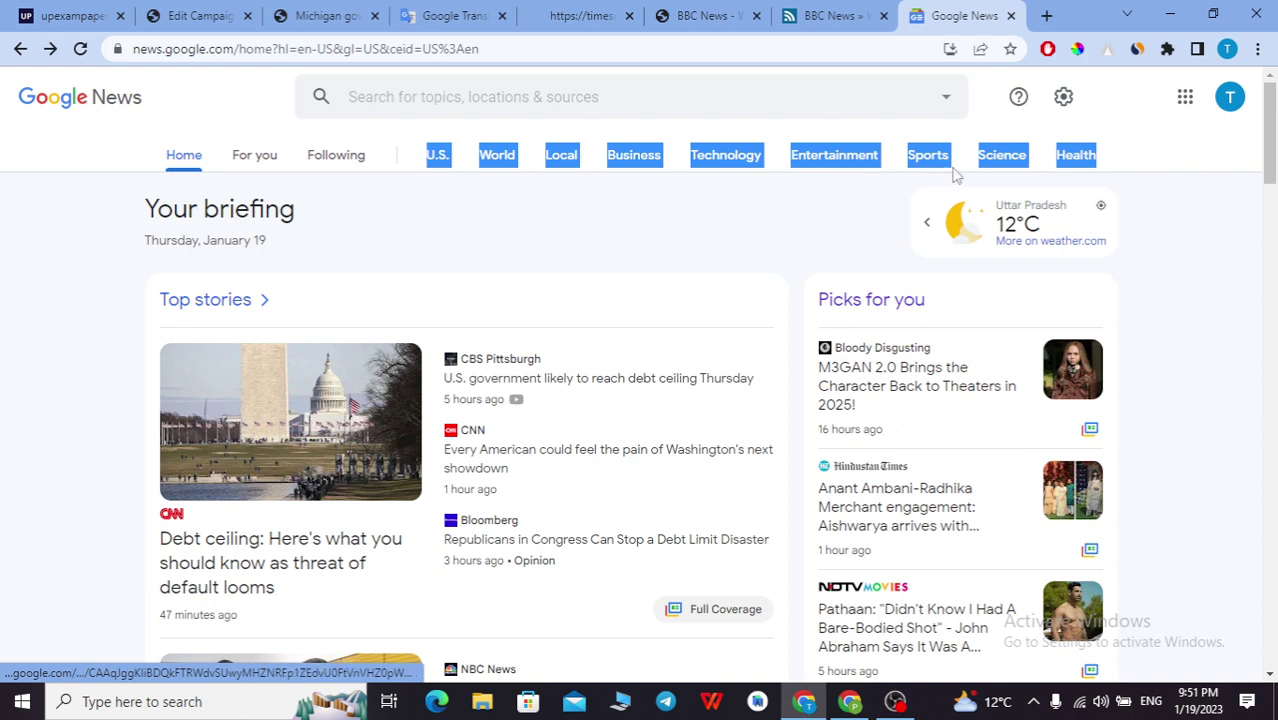
{"action": "left_click", "coordinate": [650, 262]}
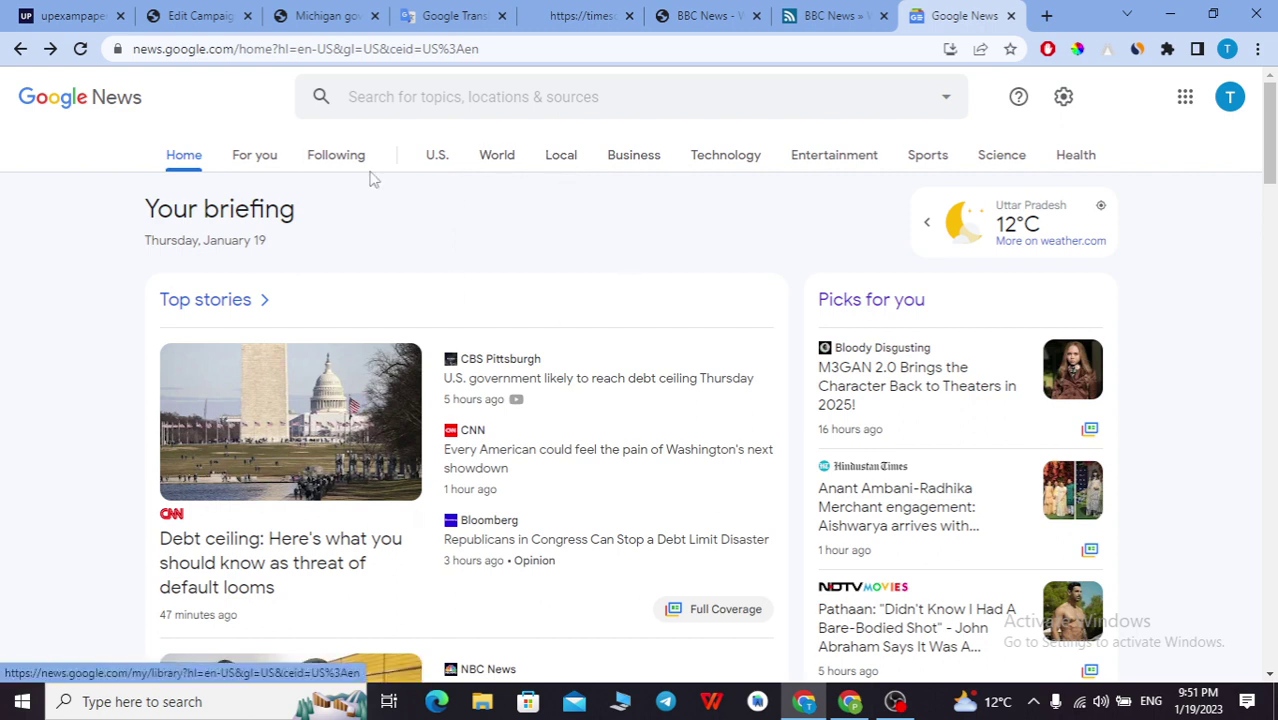
{"action": "left_click", "coordinate": [439, 156]}
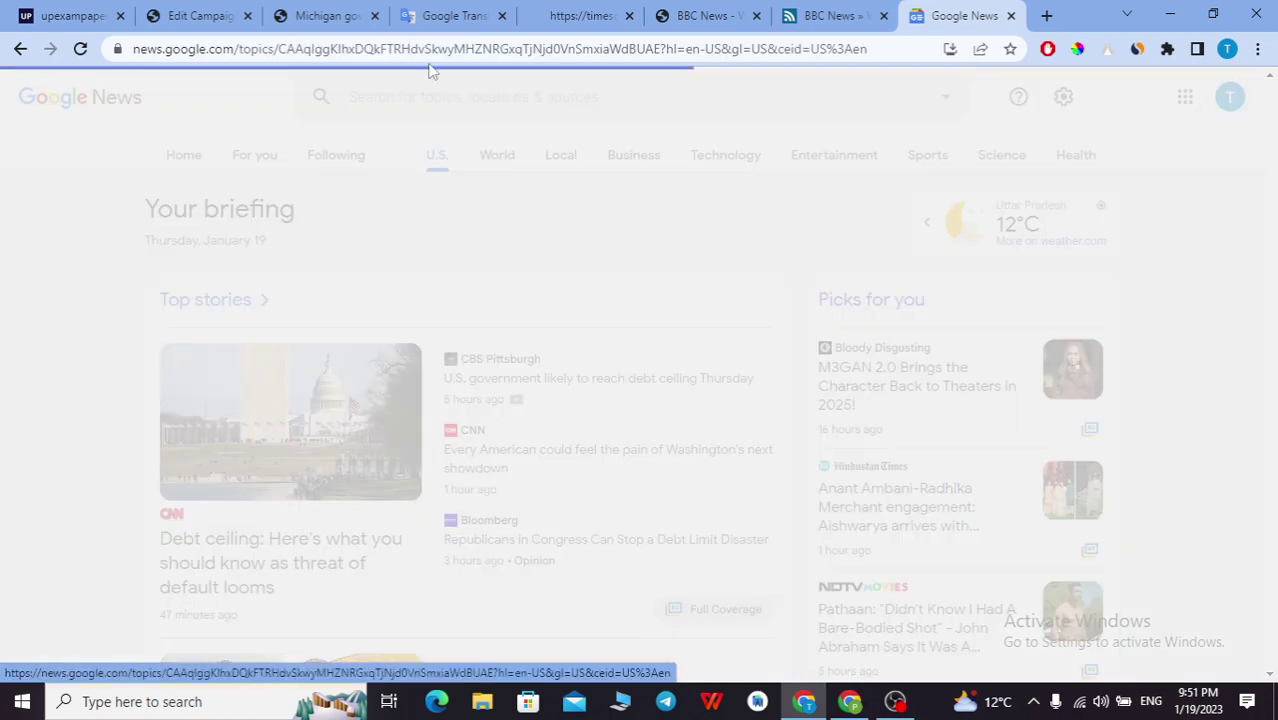
- Try to load the U.S. topic's feed with "rss/" inserted after "topics/" in its URL, and return to the topic page
{"action": "left_click", "coordinate": [346, 57]}
{"action": "left_click", "coordinate": [206, 49]}
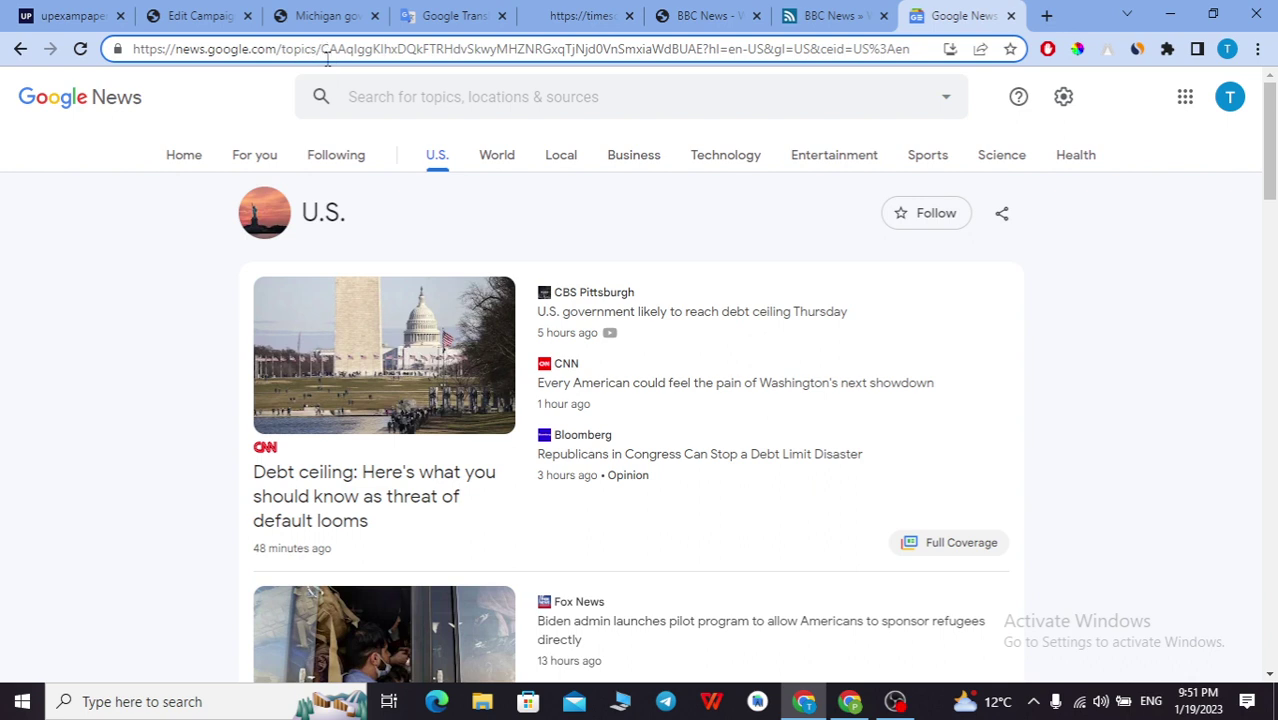
{"action": "type", "text": "rss/"}
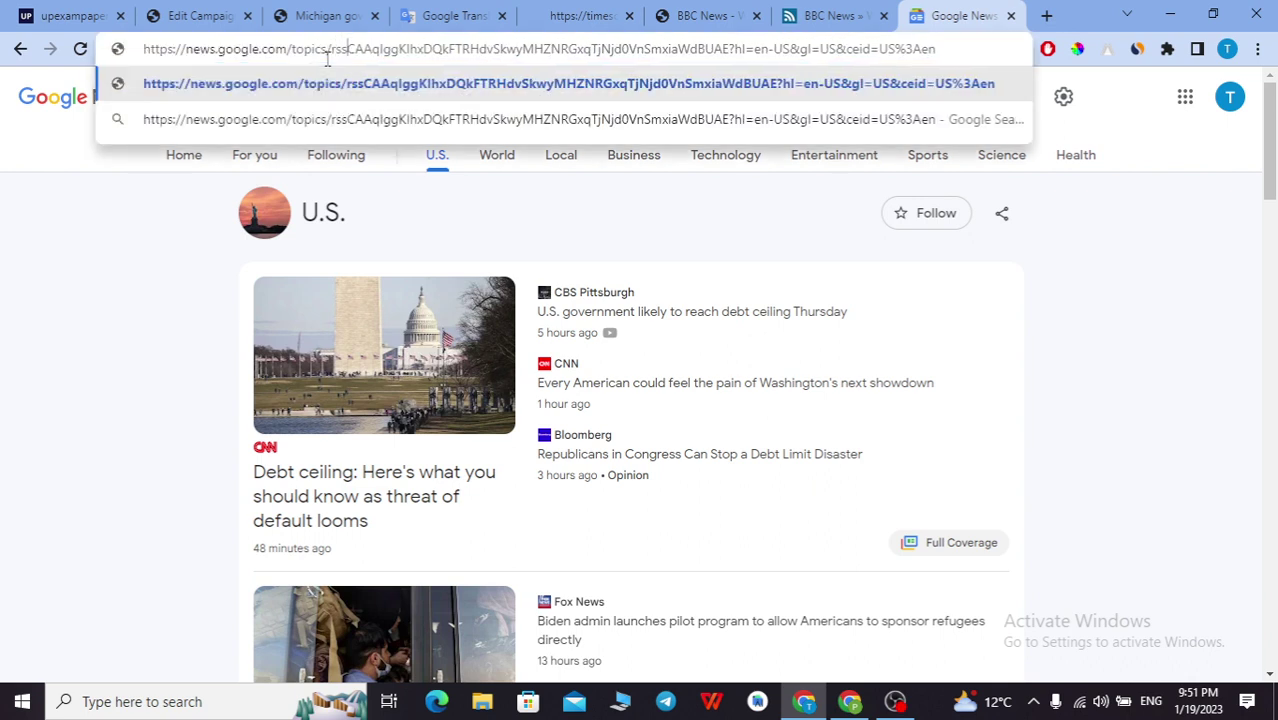
{"action": "key", "text": "Return"}
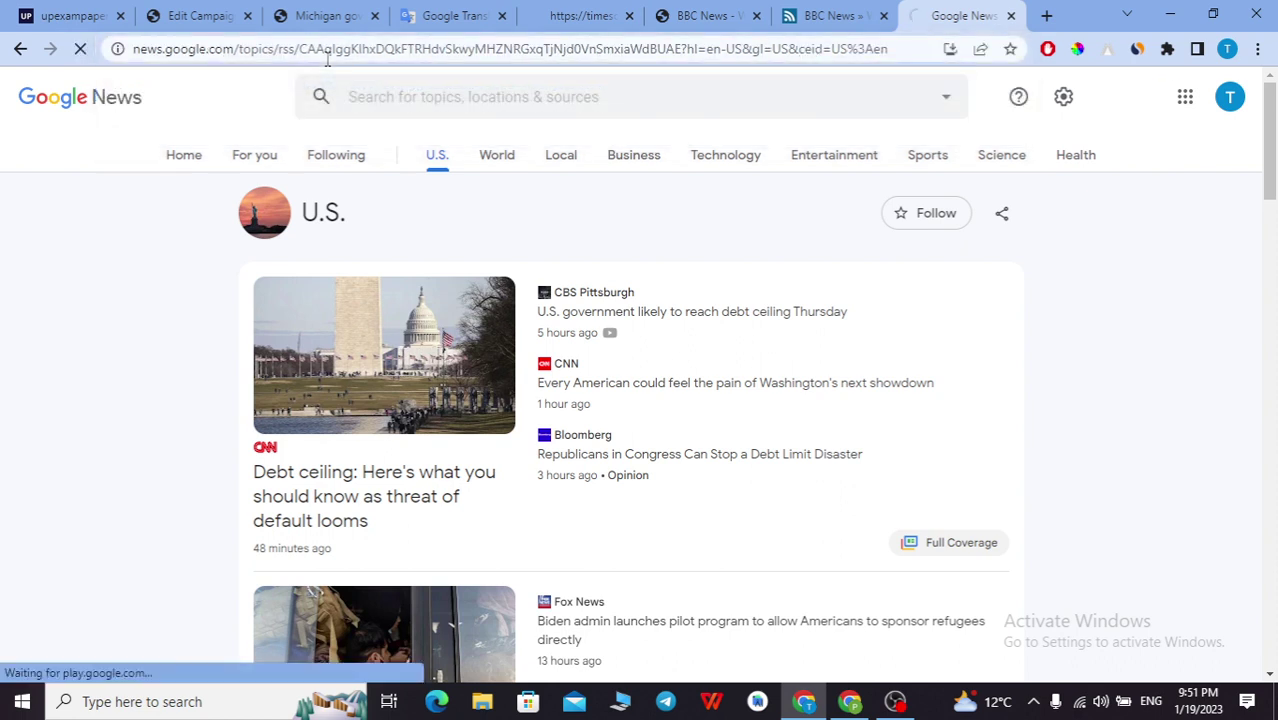
{"action": "left_click", "coordinate": [20, 49]}
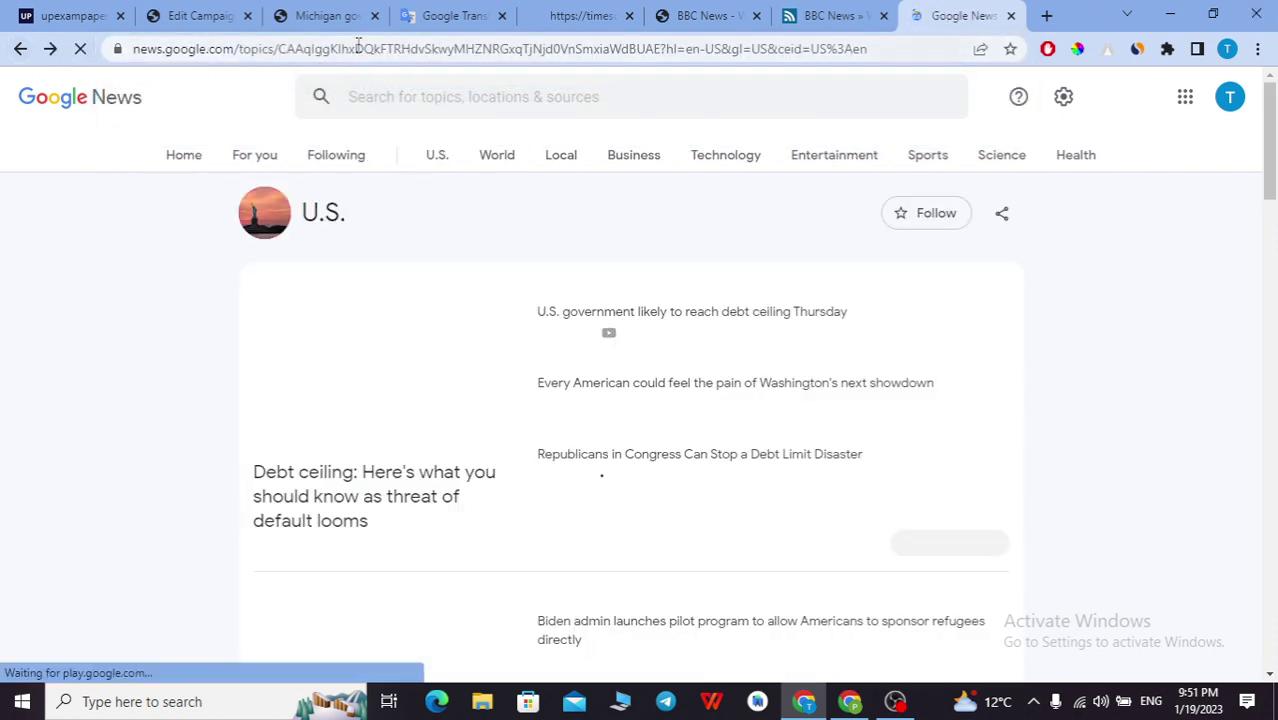
- Load the U.S. topic's RSS feed by inserting "rss/" before "topics/" in its URL and look over the XML
{"action": "left_click", "coordinate": [281, 49]}
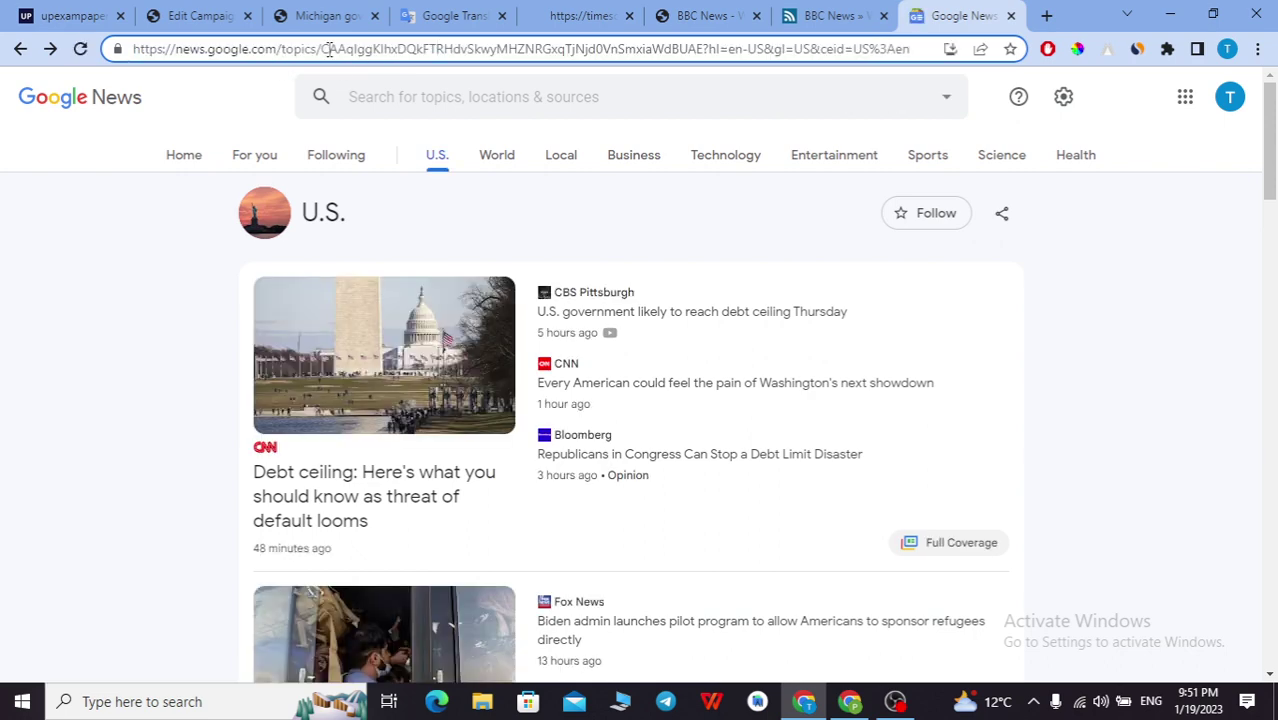
{"action": "type", "text": "rss/"}
{"action": "key", "text": "Return"}
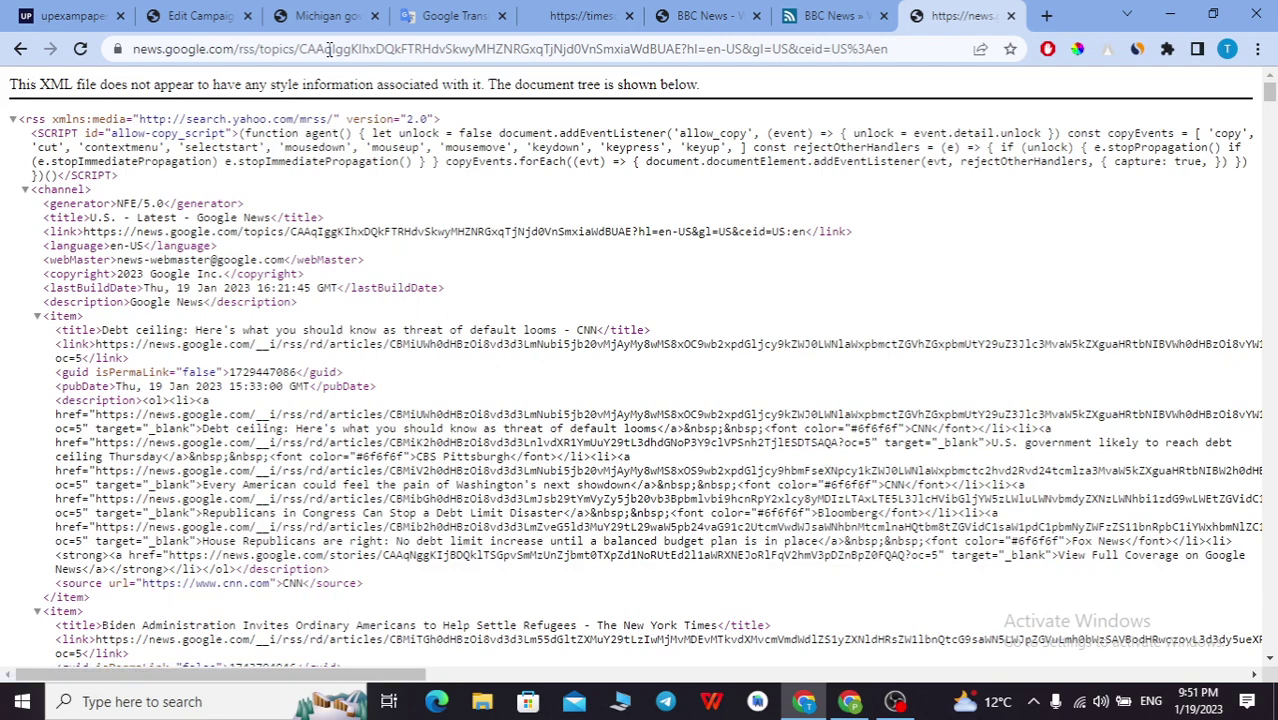
{"action": "left_click_drag", "start_coordinate": [233, 260], "coordinate": [532, 580]}
{"action": "left_click", "coordinate": [530, 398]}
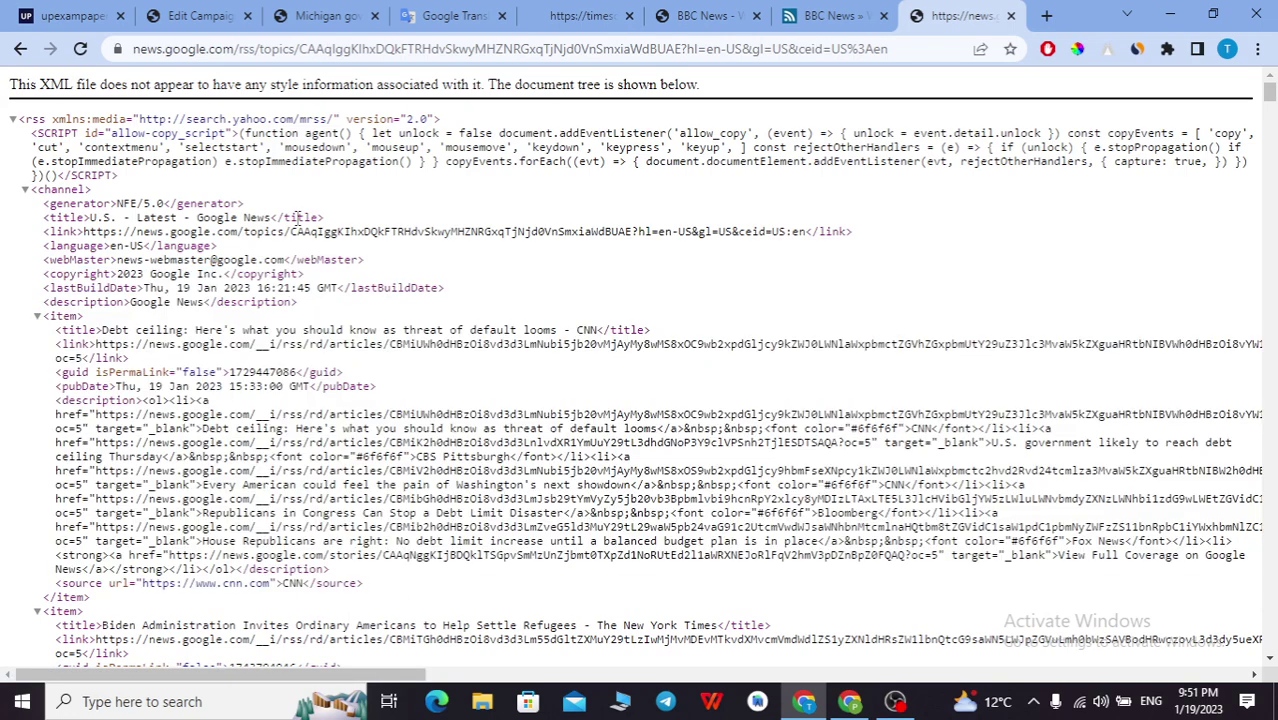
- Return to the Google News topic page from the U.S. feed and open the Technology topic
{"action": "left_click", "coordinate": [20, 50]}
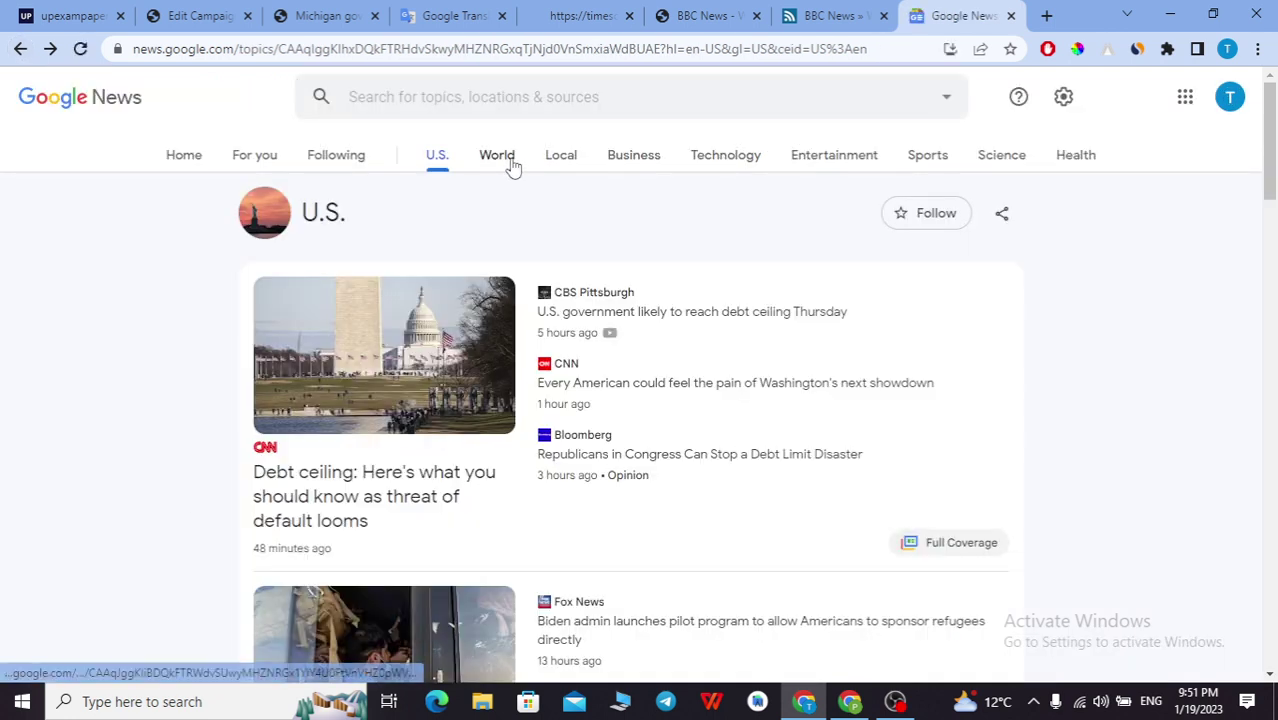
{"action": "left_click", "coordinate": [723, 166]}
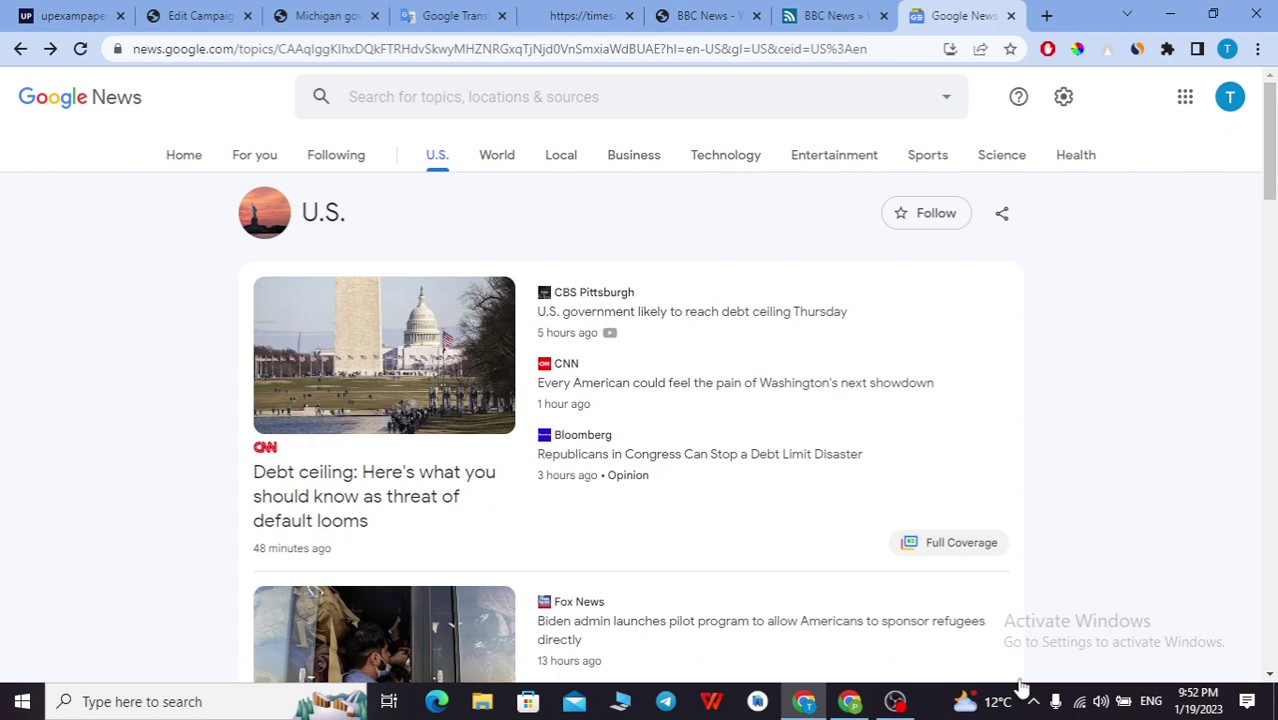
{"action": "left_click", "coordinate": [710, 166]}
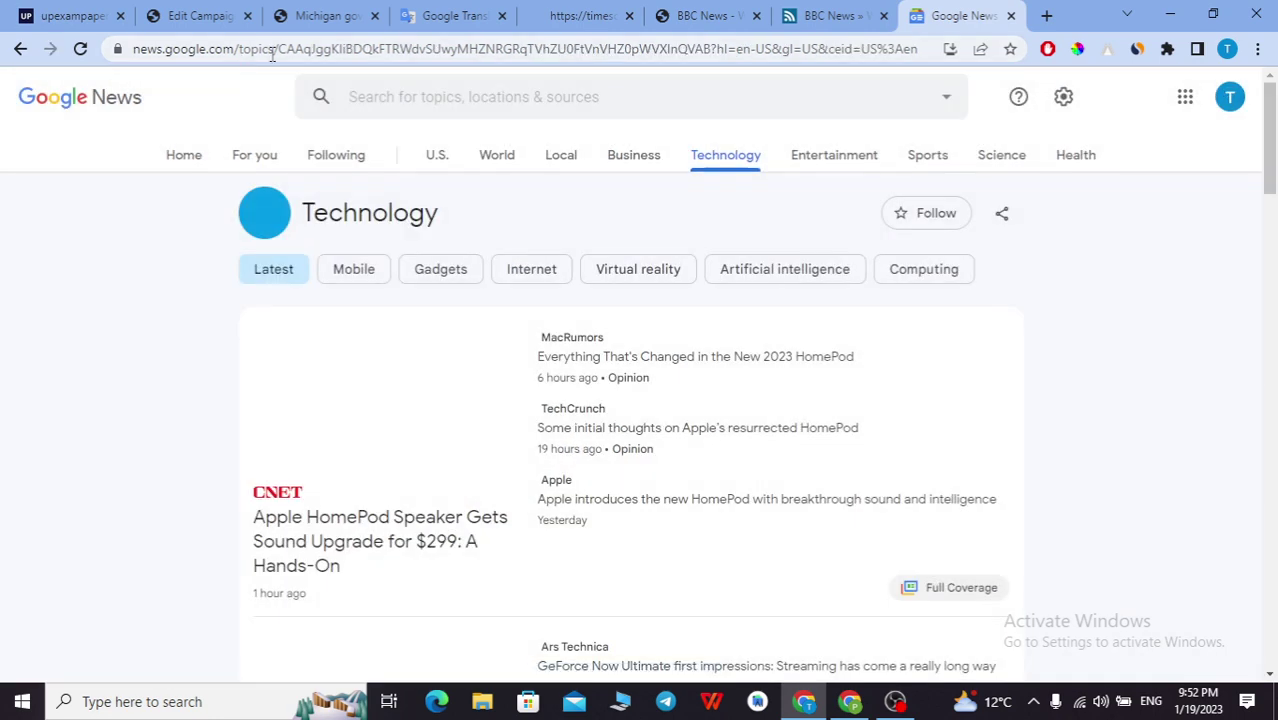
- Load the Technology topic's RSS feed by inserting "rss/" before "topics/" in its URL and check the XML content
{"action": "left_click", "coordinate": [272, 49]}
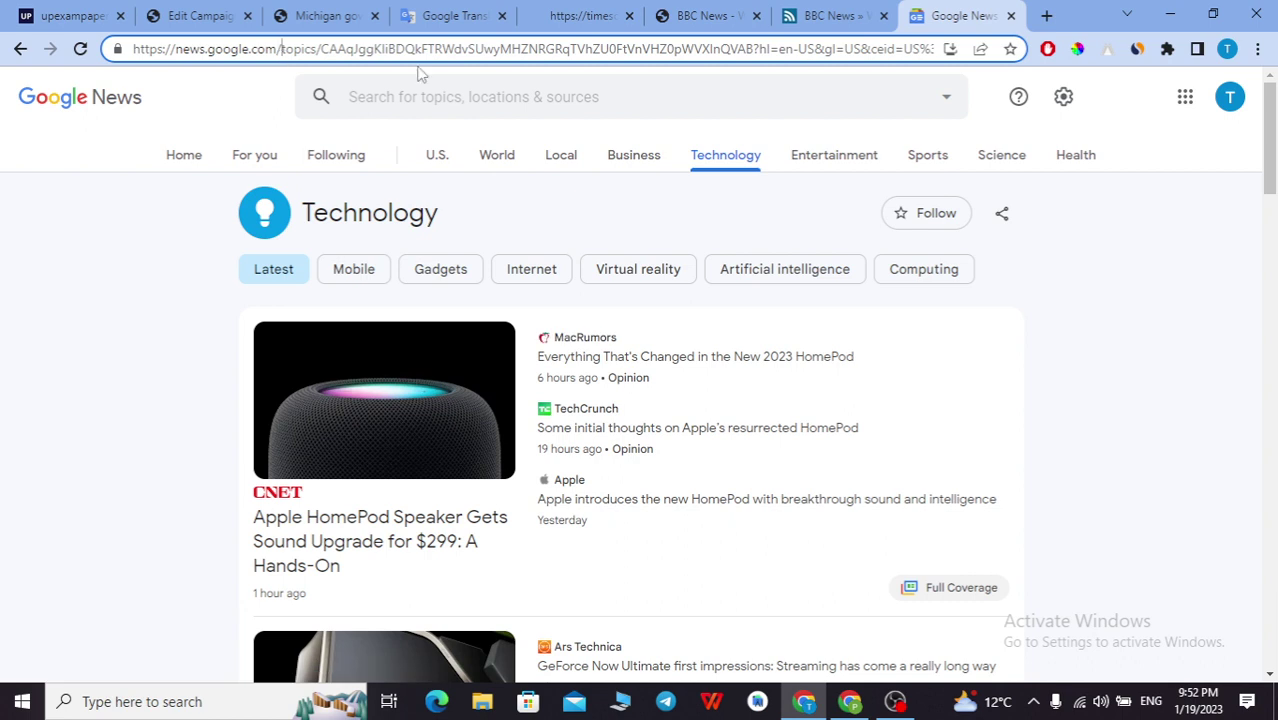
{"action": "type", "text": "rss"}
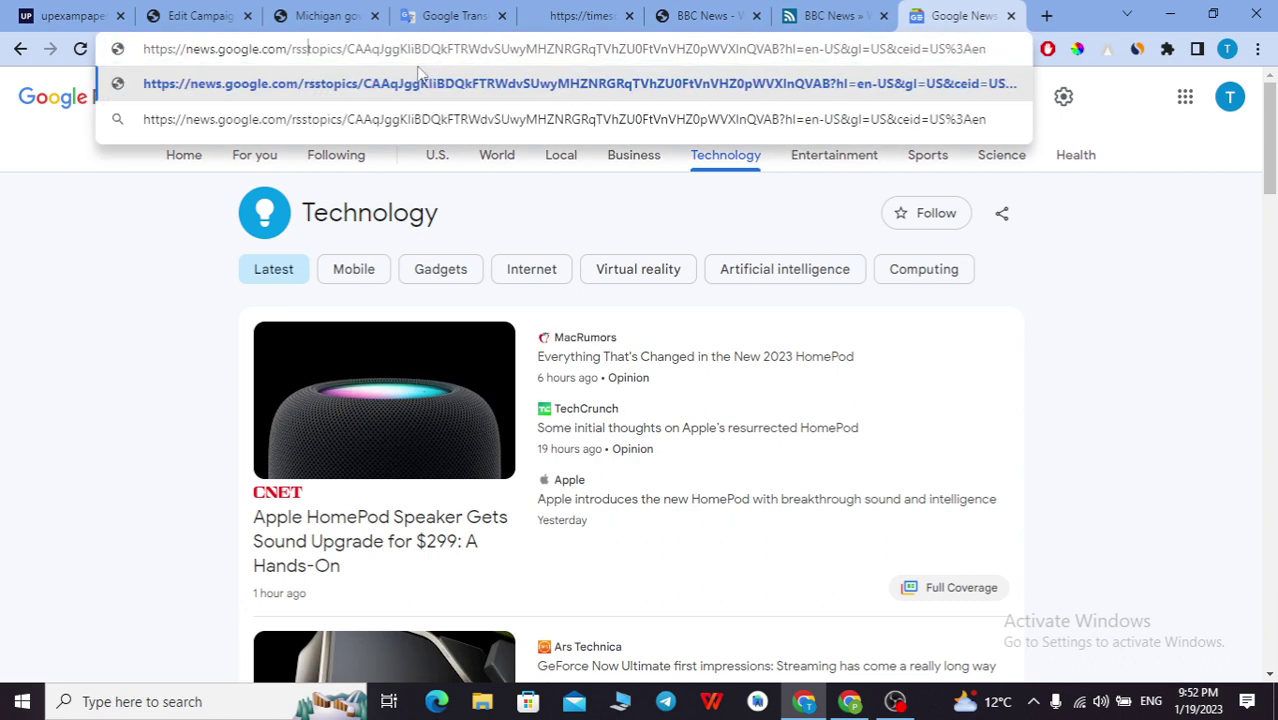
{"action": "type", "text": "/"}
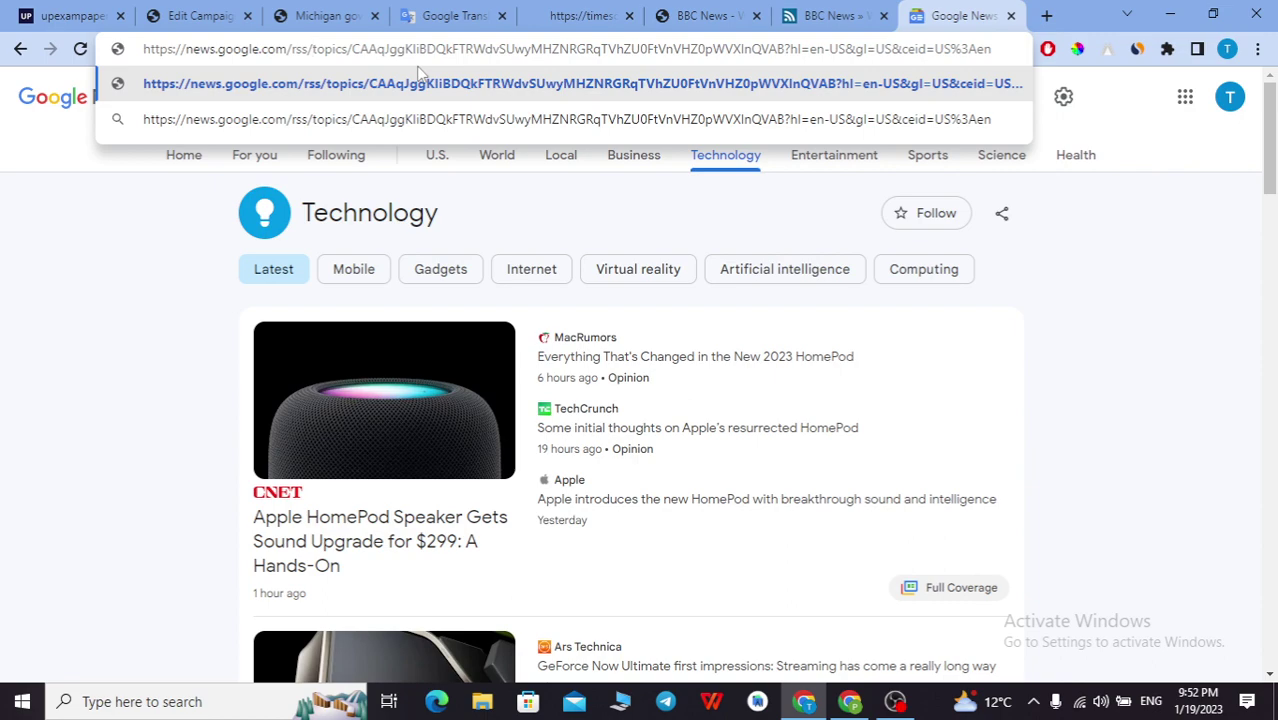
{"action": "key", "text": "Return"}
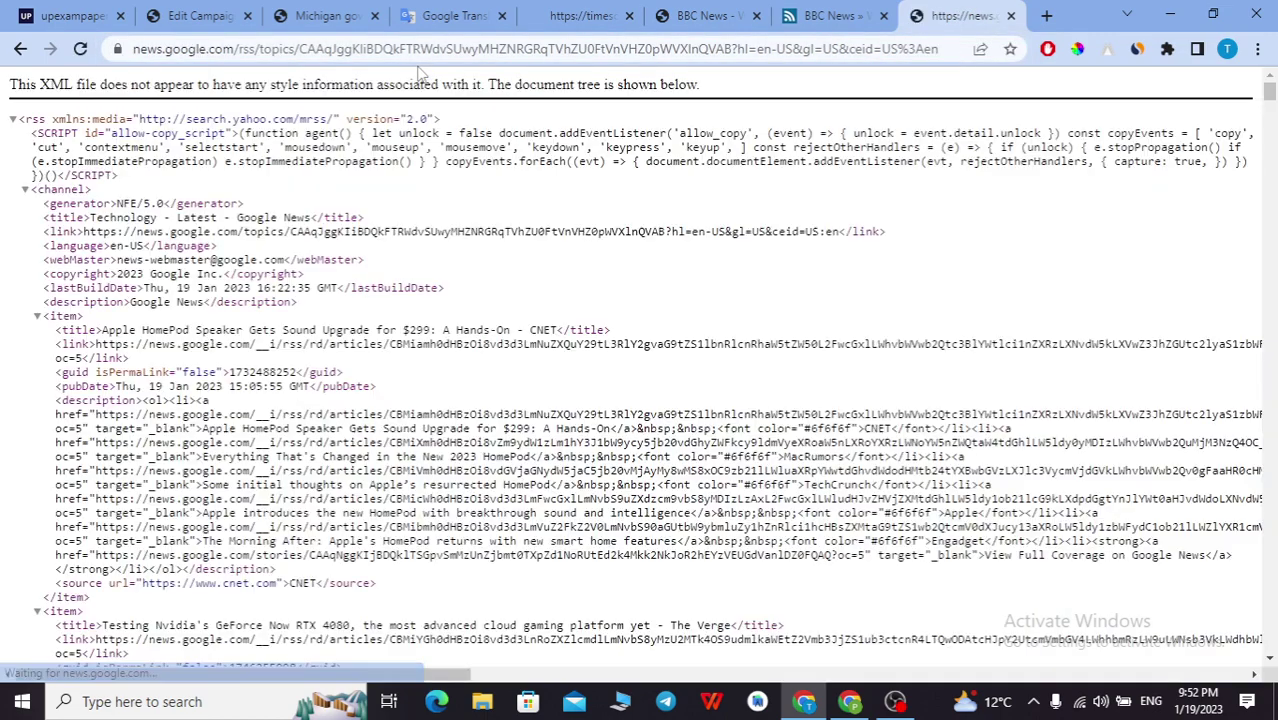
{"action": "left_click_drag", "start_coordinate": [172, 178], "coordinate": [659, 527]}
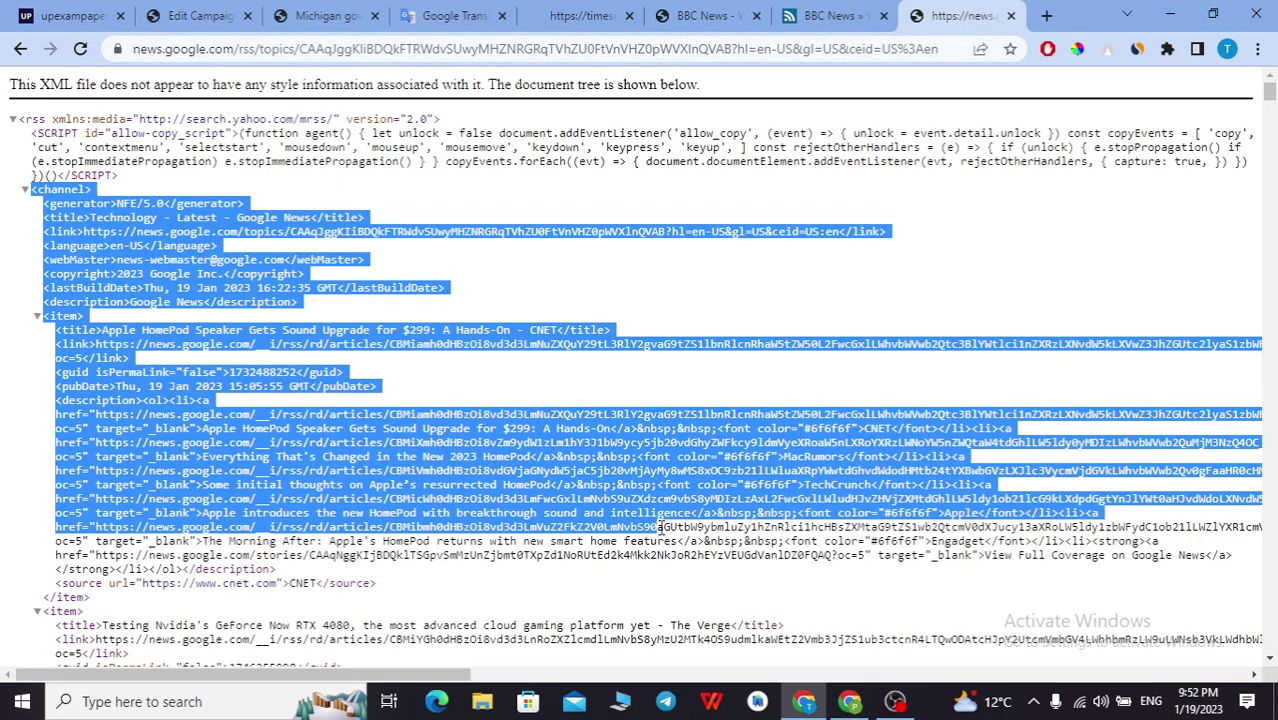
{"action": "left_click", "coordinate": [709, 451]}
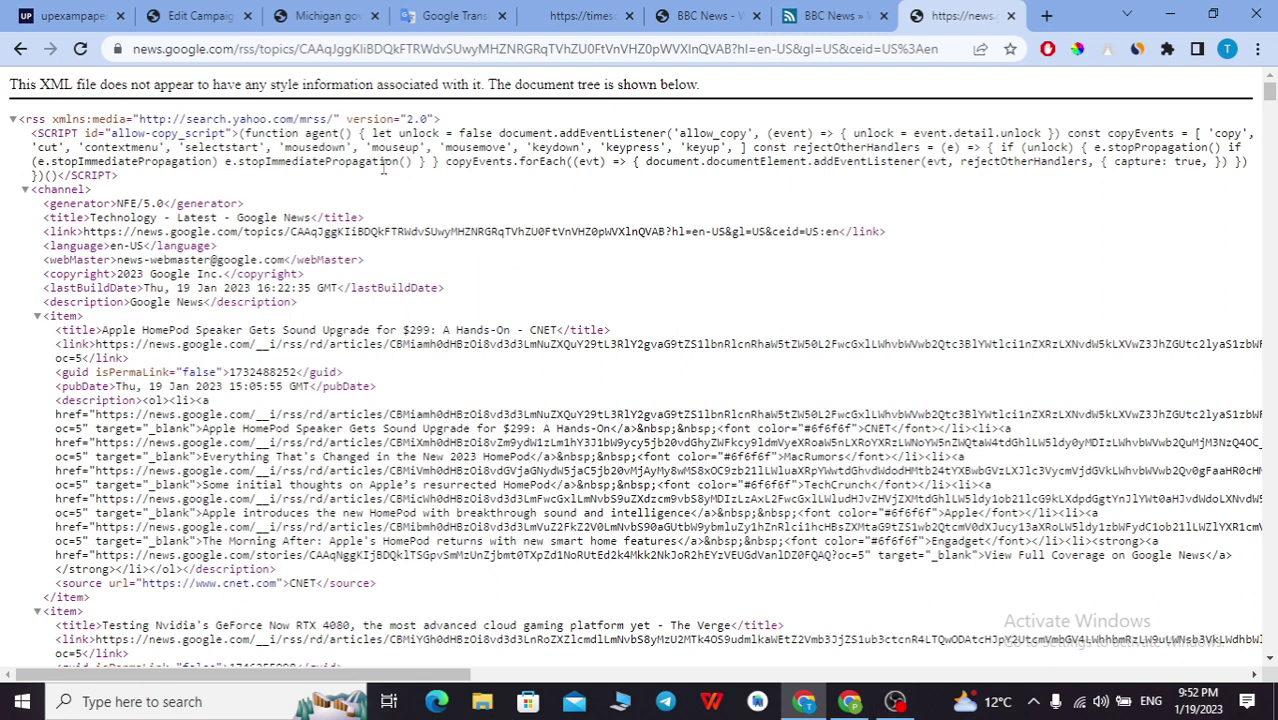
- Copy the full URL of the Technology RSS feed
{"action": "left_click", "coordinate": [338, 52]}
{"action": "key", "text": "ctrl+c"}
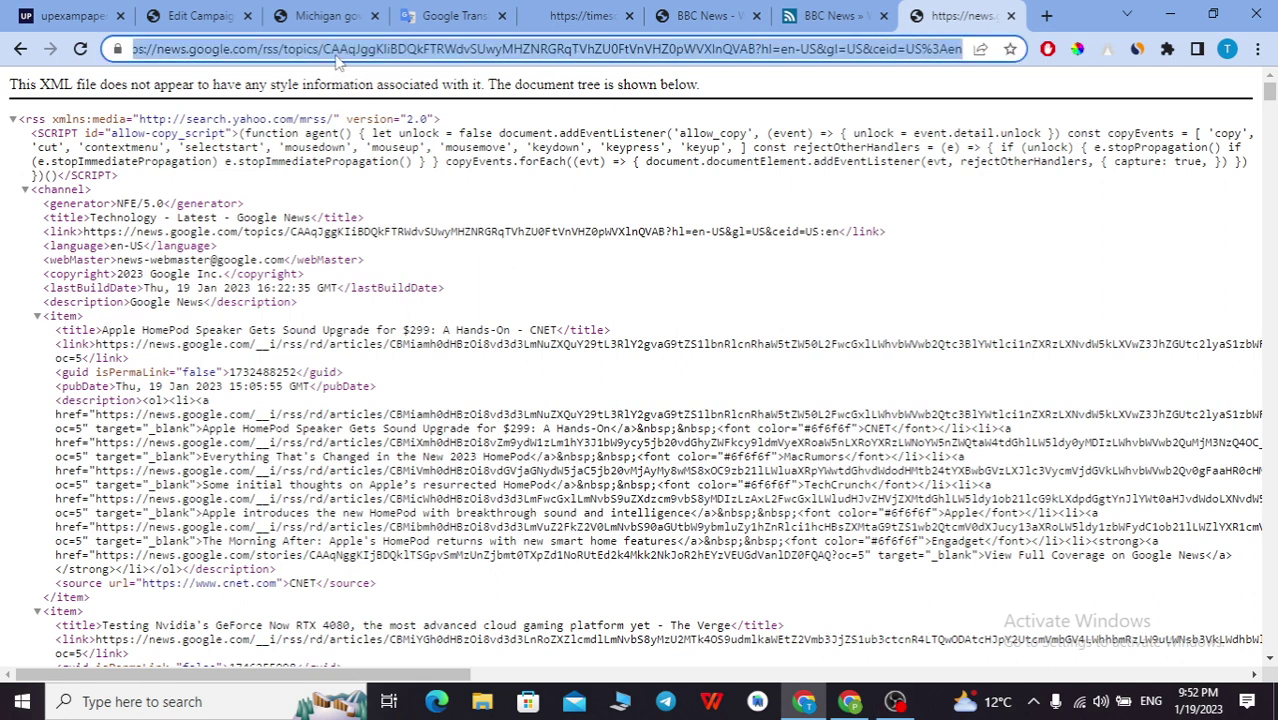
{"action": "key", "text": "BackSpace"}
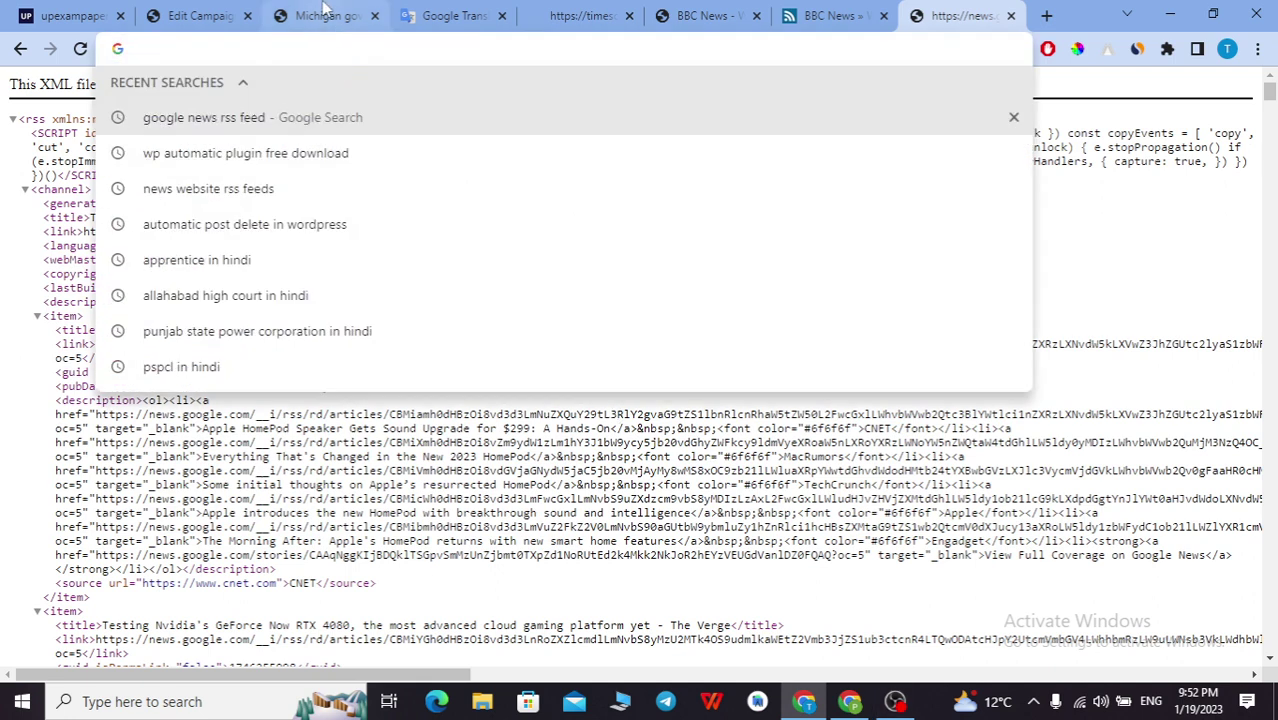
- Replace the Times of India link in the campaign's feed list with the copied Google News Technology RSS URL
{"action": "left_click", "coordinate": [327, 15]}
{"action": "left_click", "coordinate": [200, 15]}
{"action": "scroll", "coordinate": [430, 300], "scroll_direction": "down", "scroll_amount": 15}
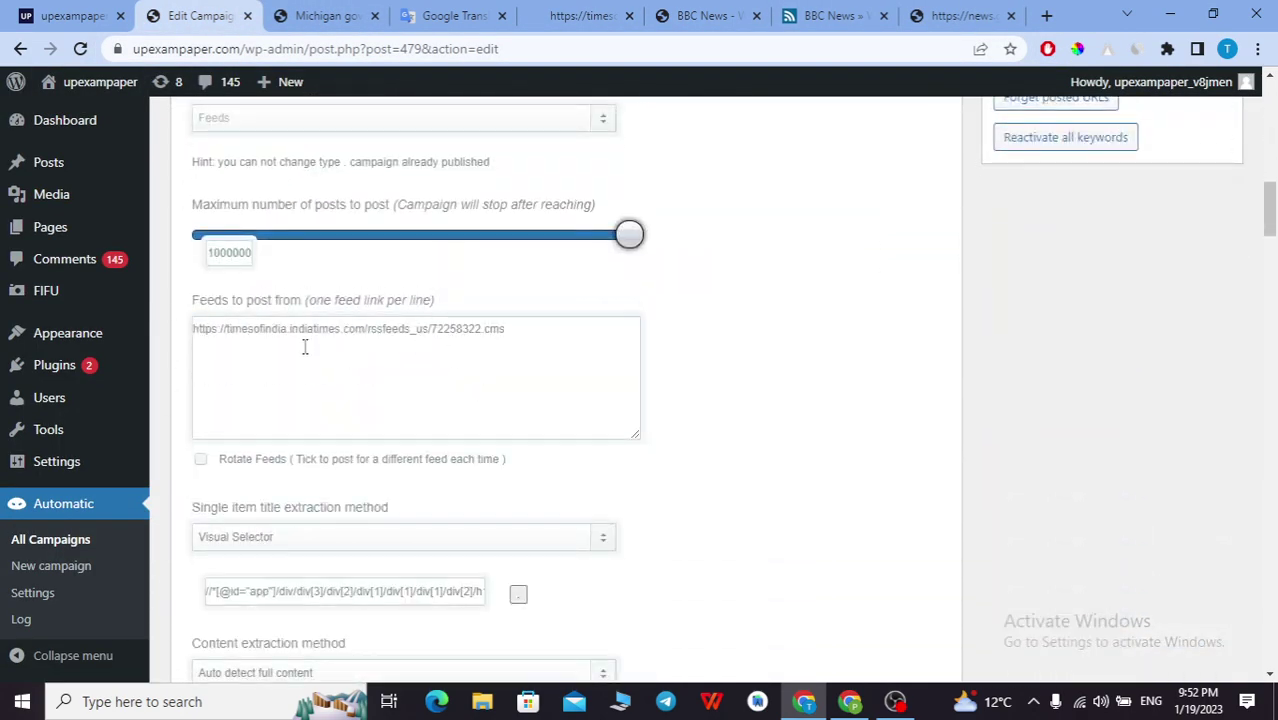
{"action": "left_click_drag", "start_coordinate": [519, 351], "coordinate": [181, 333]}
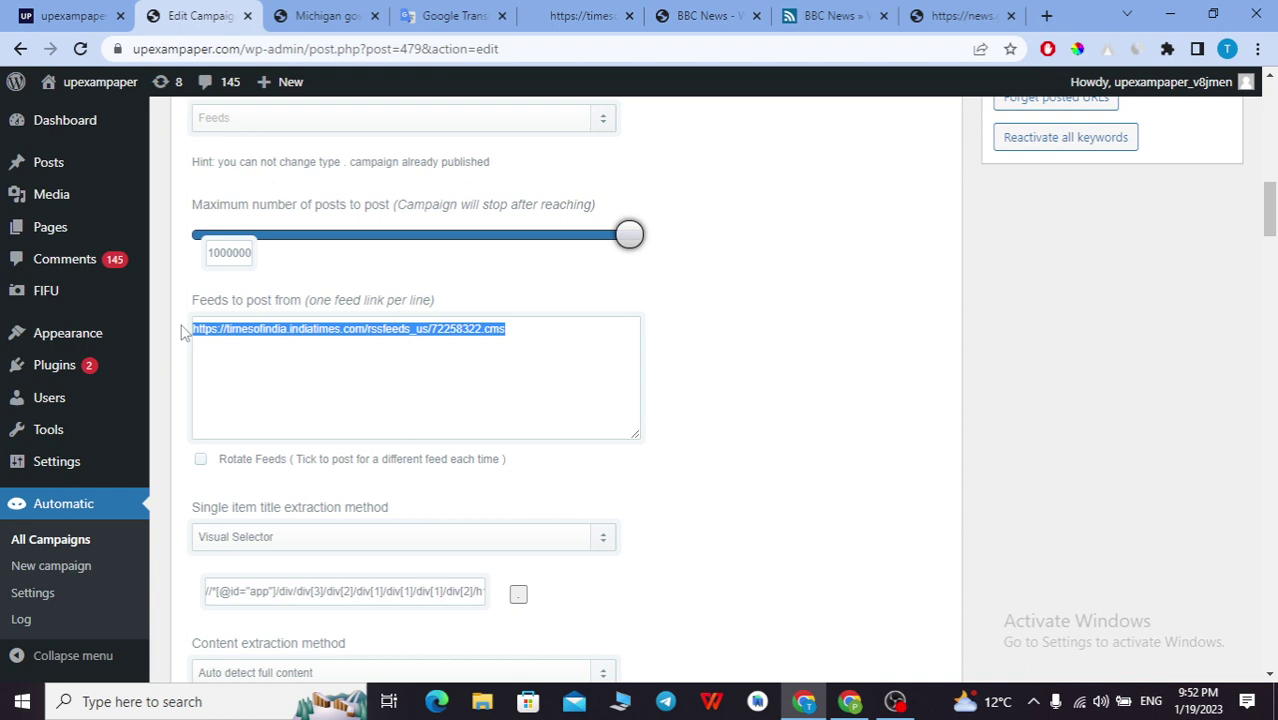
{"action": "key", "text": "BackSpace"}
{"action": "key", "text": "ctrl+v"}
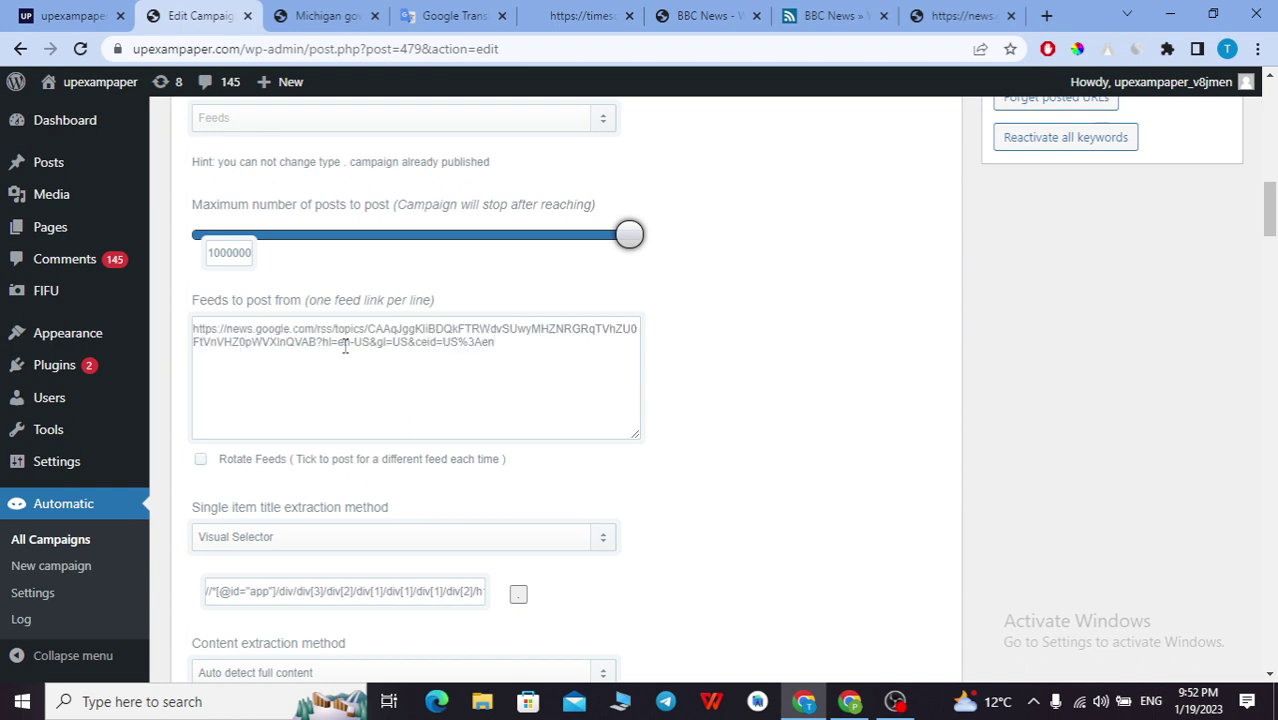
- Pick the article headline on the Engadget sample page with the visual selector as the campaign's title extraction element
{"action": "scroll", "coordinate": [430, 410], "scroll_direction": "down", "scroll_amount": 1}
{"action": "scroll", "coordinate": [445, 377], "scroll_direction": "down", "scroll_amount": 2}
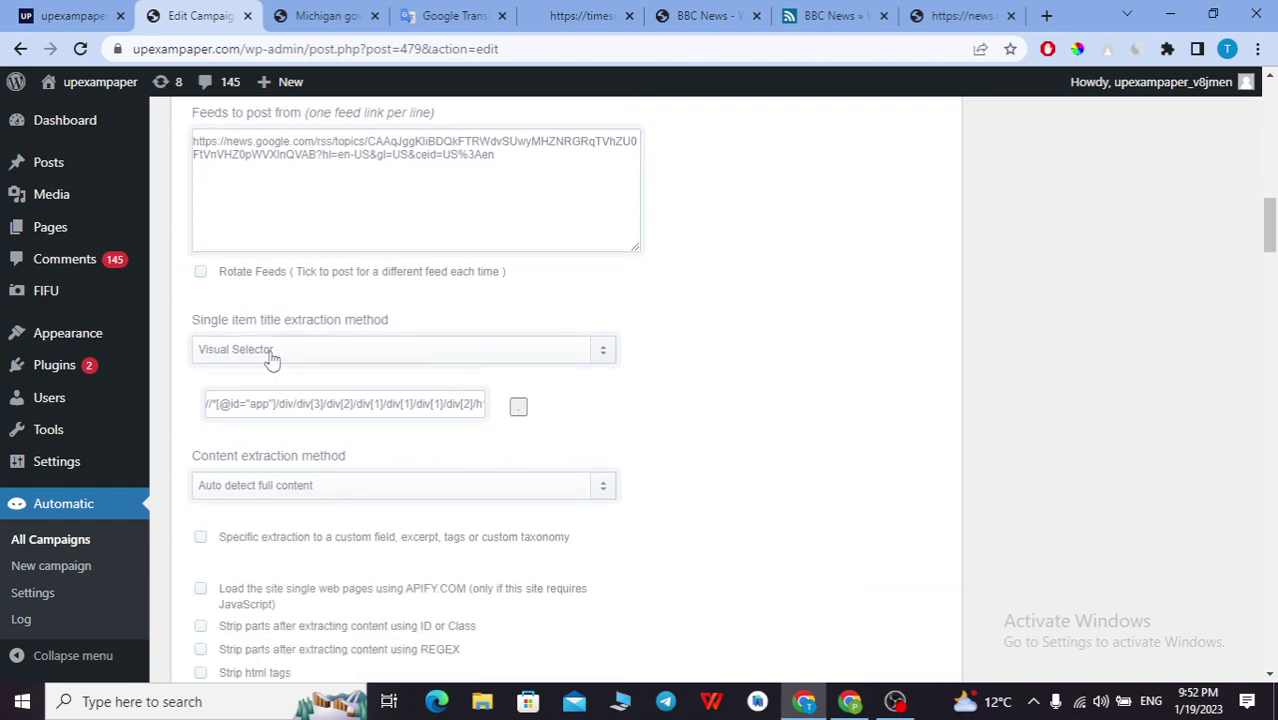
{"action": "left_click", "coordinate": [519, 407]}
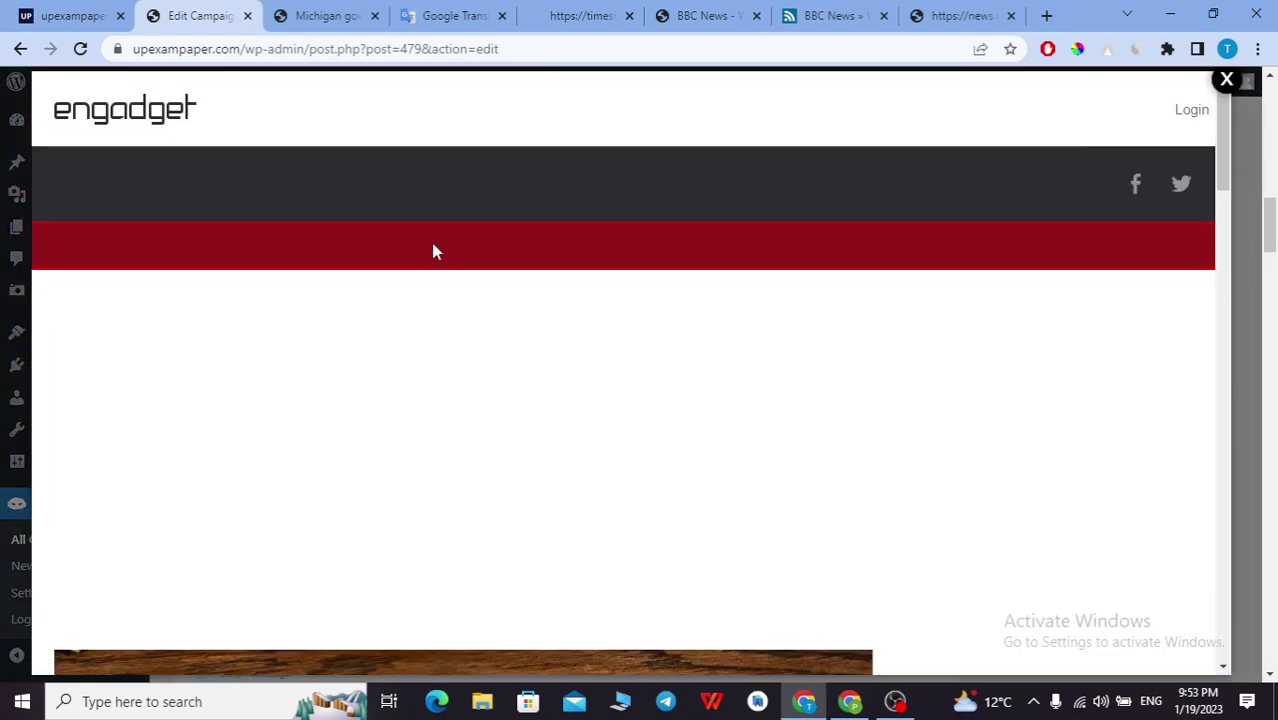
{"action": "scroll", "coordinate": [433, 265], "scroll_direction": "down", "scroll_amount": 6}
{"action": "scroll", "coordinate": [445, 287], "scroll_direction": "down", "scroll_amount": 3}
{"action": "scroll", "coordinate": [448, 300], "scroll_direction": "up", "scroll_amount": 10}
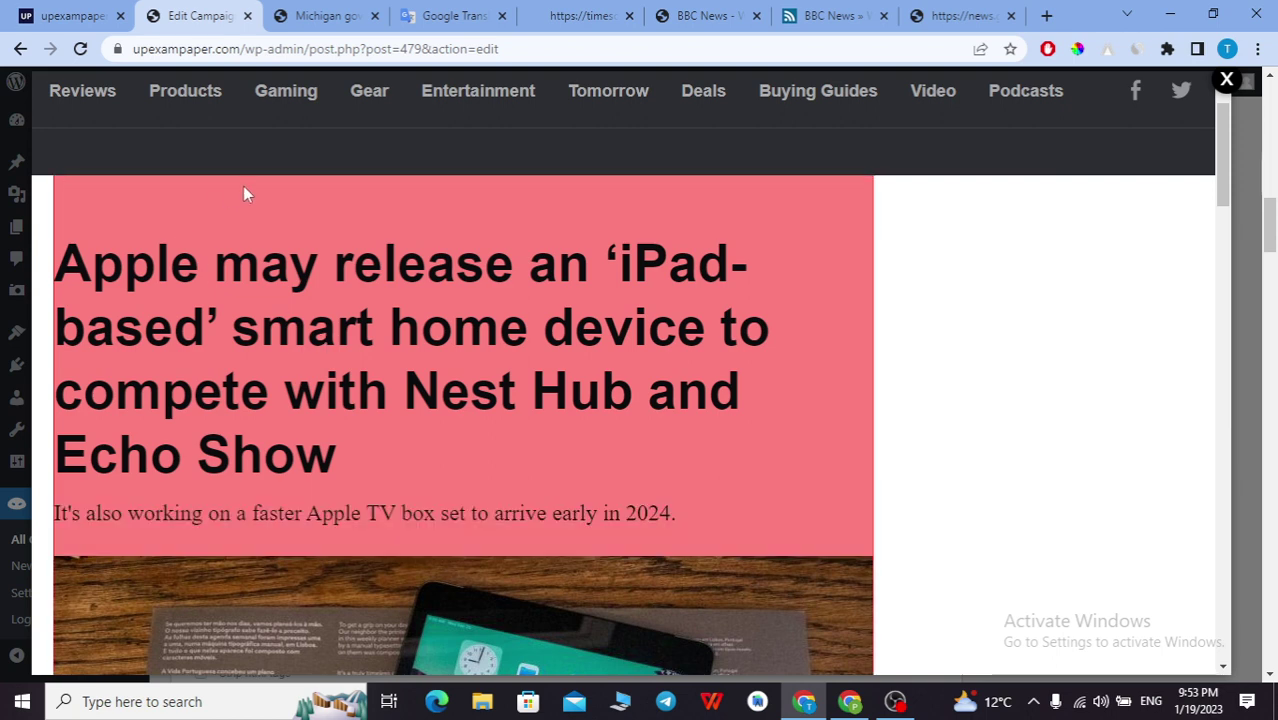
{"action": "left_click", "coordinate": [239, 362]}
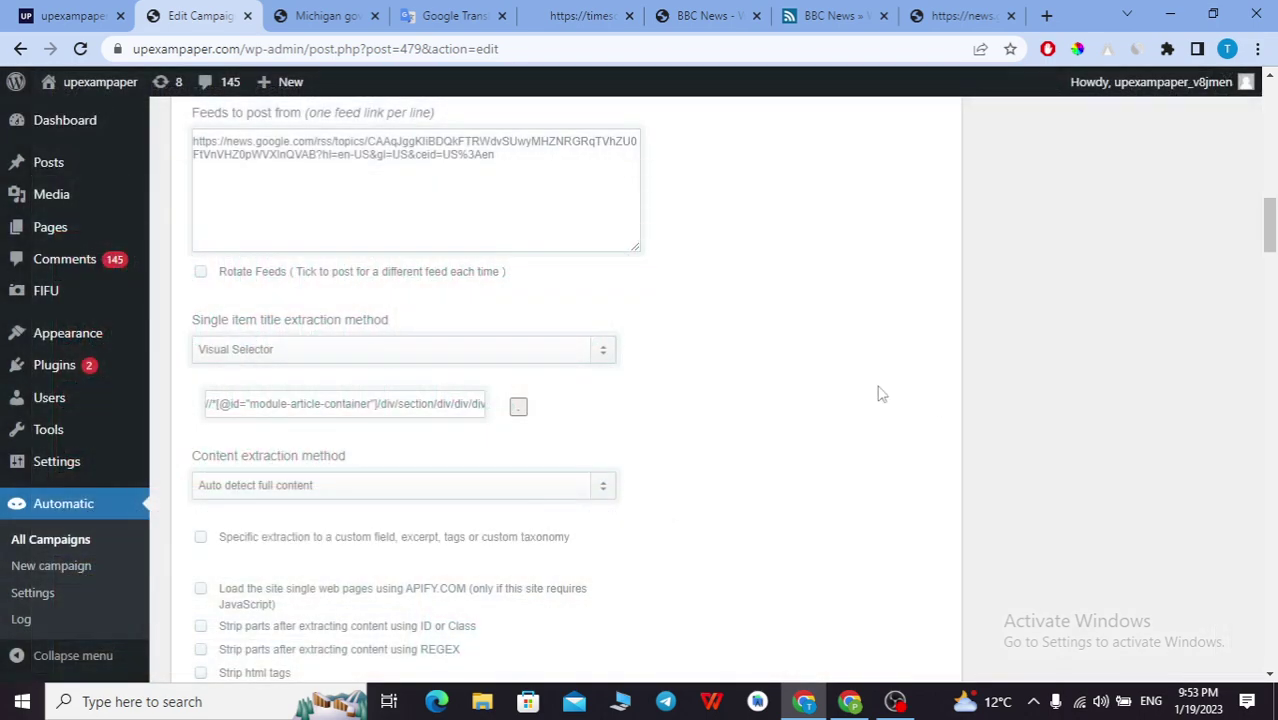
- Update the news campaign with the new feed and title selector, and run it
{"action": "scroll", "coordinate": [940, 410], "scroll_direction": "up", "scroll_amount": 5}
{"action": "scroll", "coordinate": [1232, 351], "scroll_direction": "up", "scroll_amount": 10}
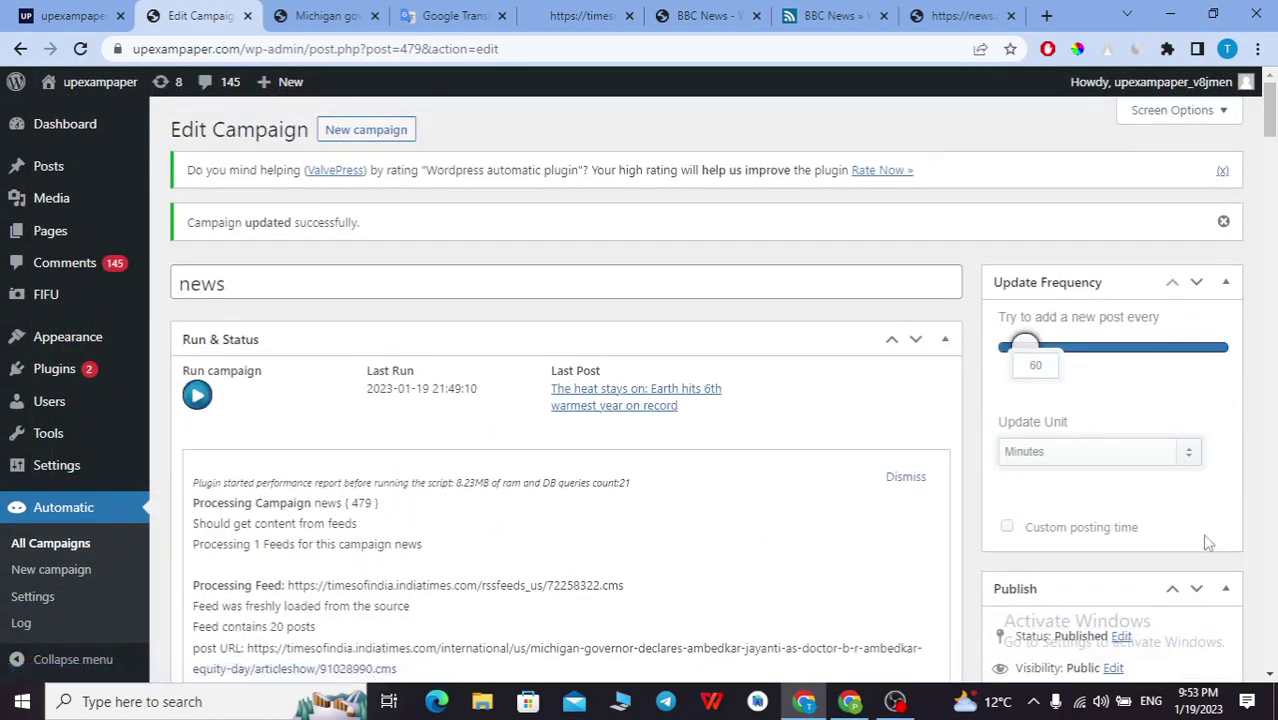
{"action": "scroll", "coordinate": [1210, 500], "scroll_direction": "down", "scroll_amount": 6}
{"action": "left_click", "coordinate": [1199, 369]}
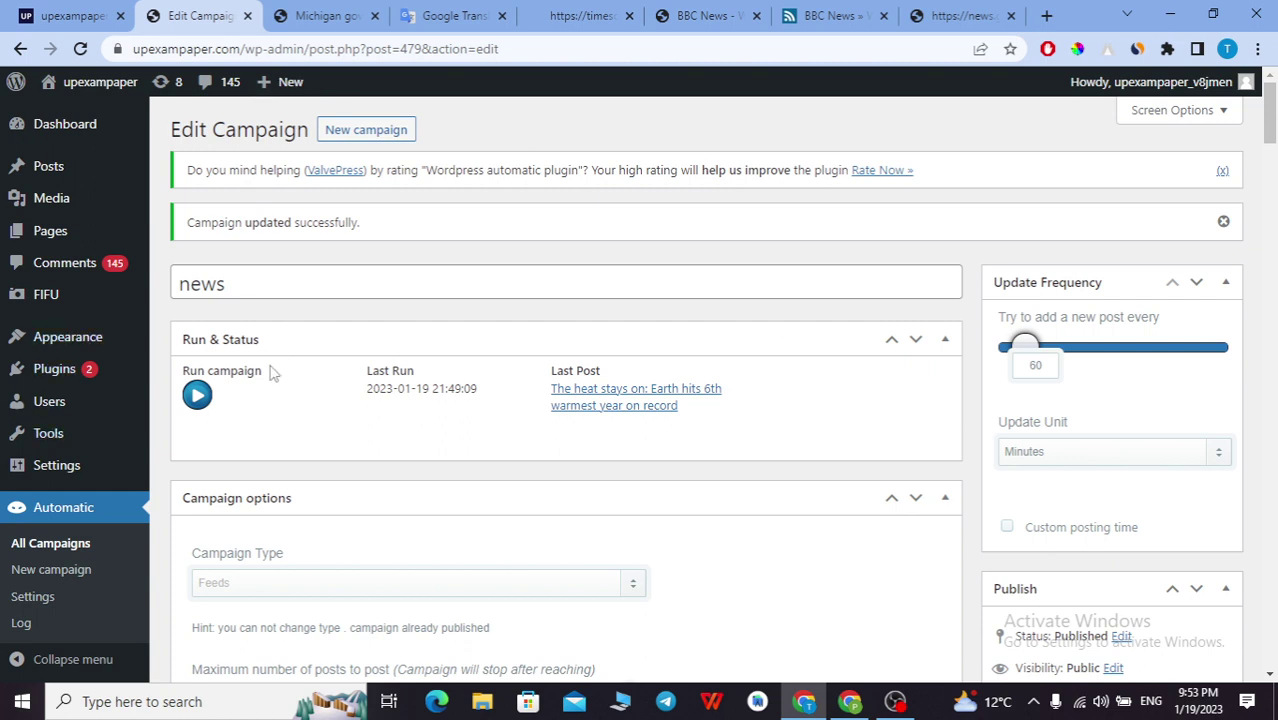
{"action": "left_click", "coordinate": [205, 418]}
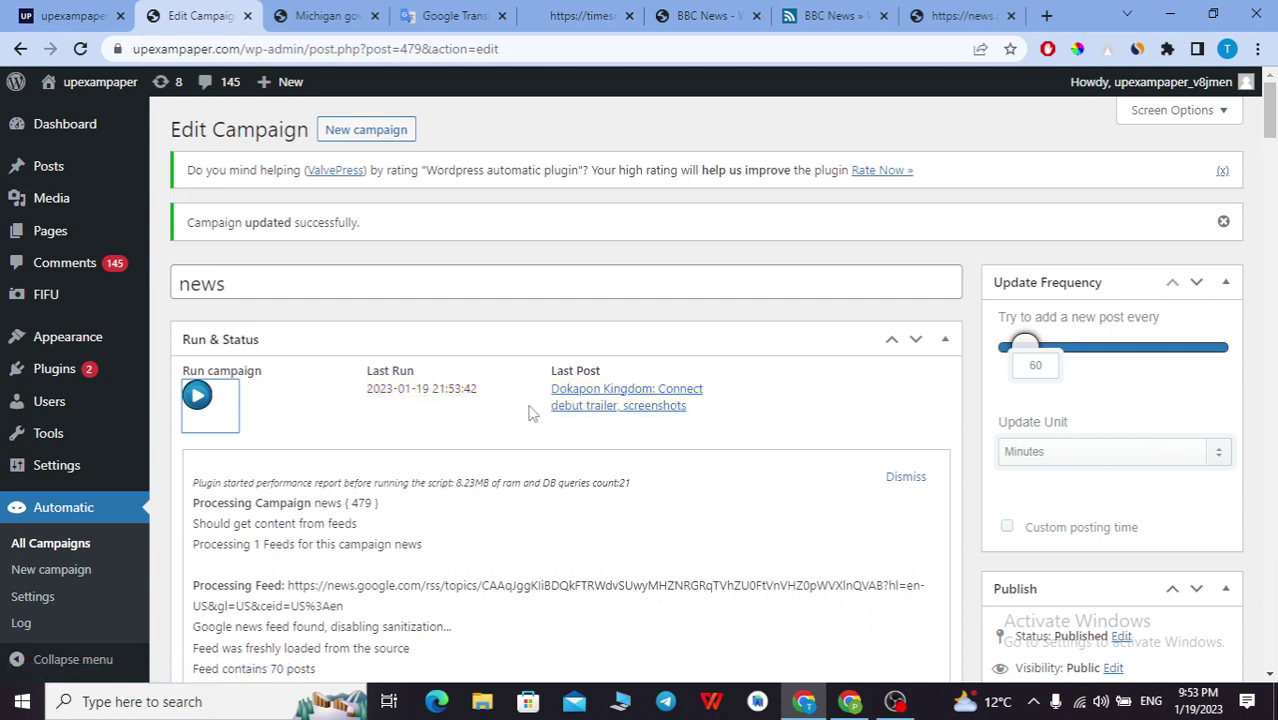
- Open the newly published Dokapon Kingdom post in a new tab and check its image, text and embedded trailer
{"action": "right_click", "coordinate": [565, 401]}
{"action": "left_click", "coordinate": [592, 409]}
{"action": "left_click", "coordinate": [280, 12]}
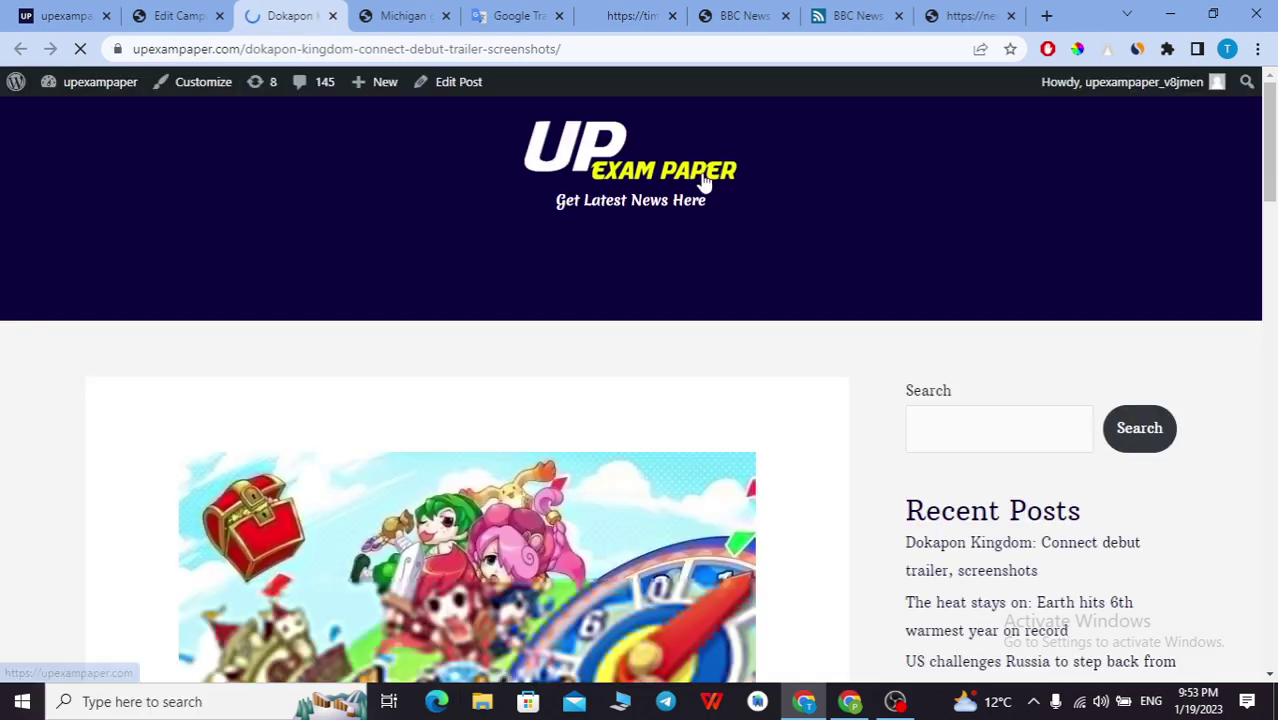
{"action": "scroll", "coordinate": [565, 210], "scroll_direction": "down", "scroll_amount": 3}
{"action": "scroll", "coordinate": [565, 210], "scroll_direction": "down", "scroll_amount": 10}
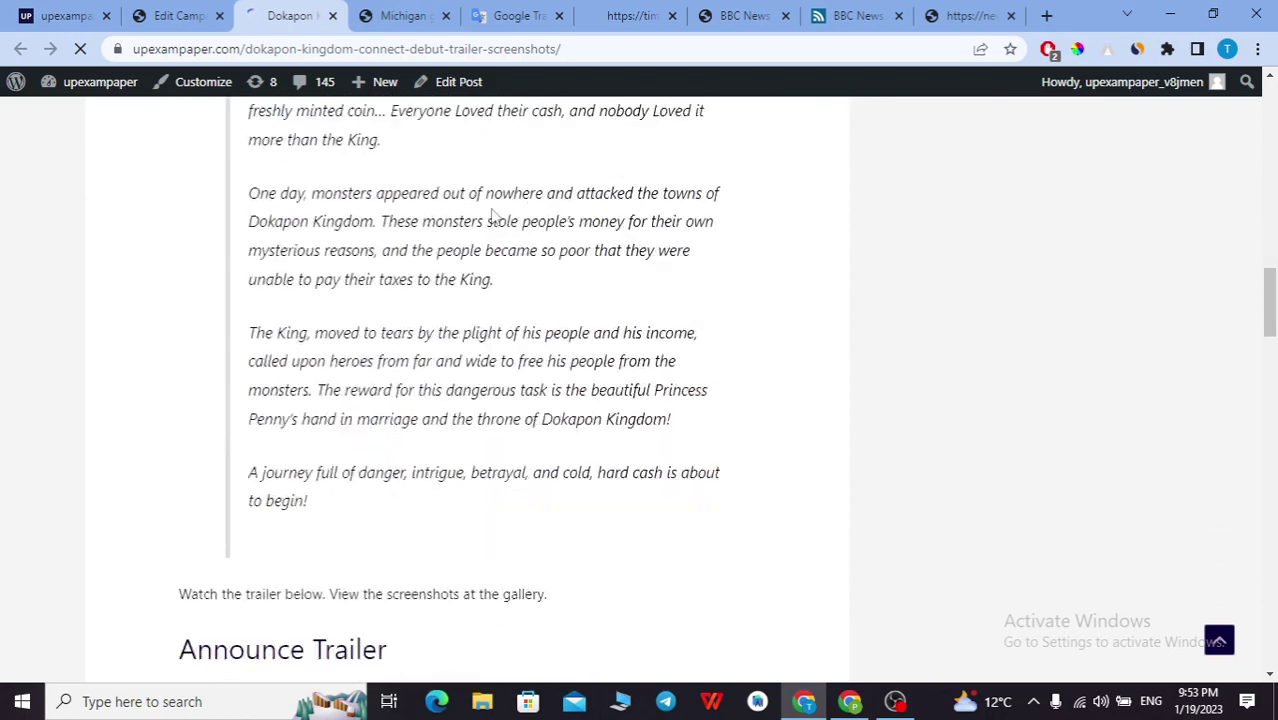
{"action": "scroll", "coordinate": [493, 212], "scroll_direction": "down", "scroll_amount": 7}
{"action": "scroll", "coordinate": [447, 353], "scroll_direction": "up", "scroll_amount": 9}
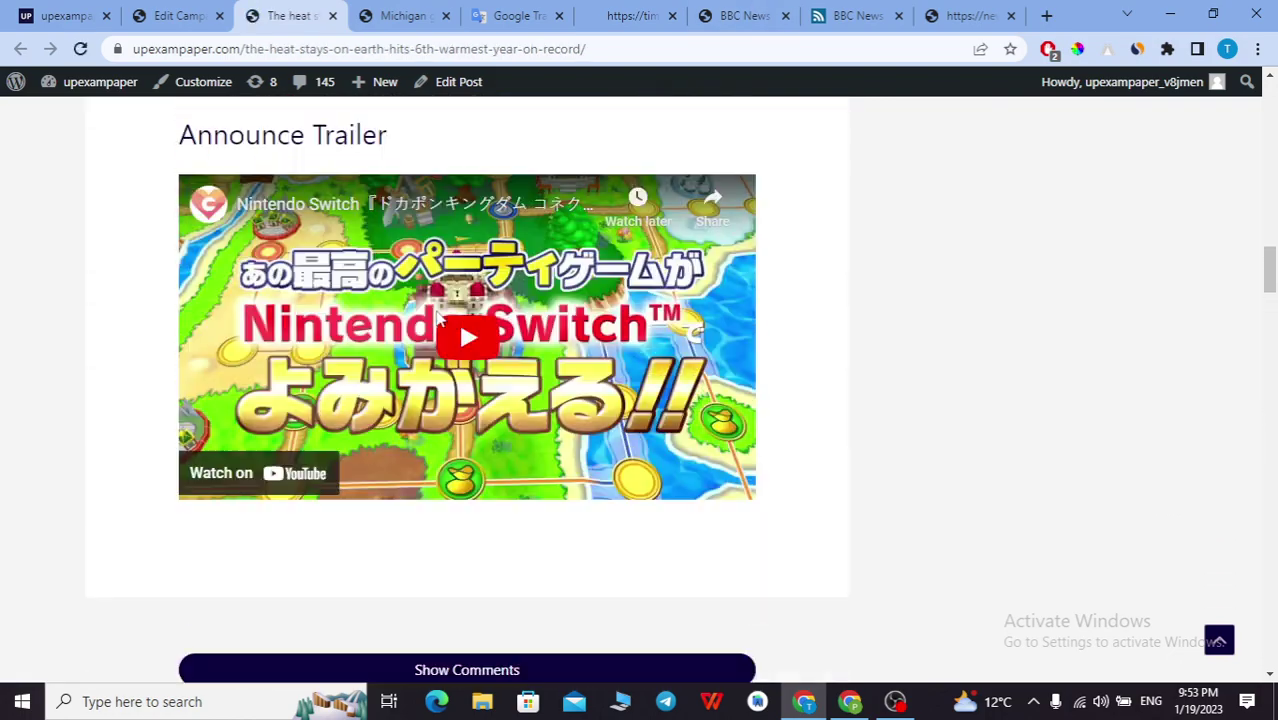
{"action": "scroll", "coordinate": [450, 368], "scroll_direction": "up", "scroll_amount": 13}
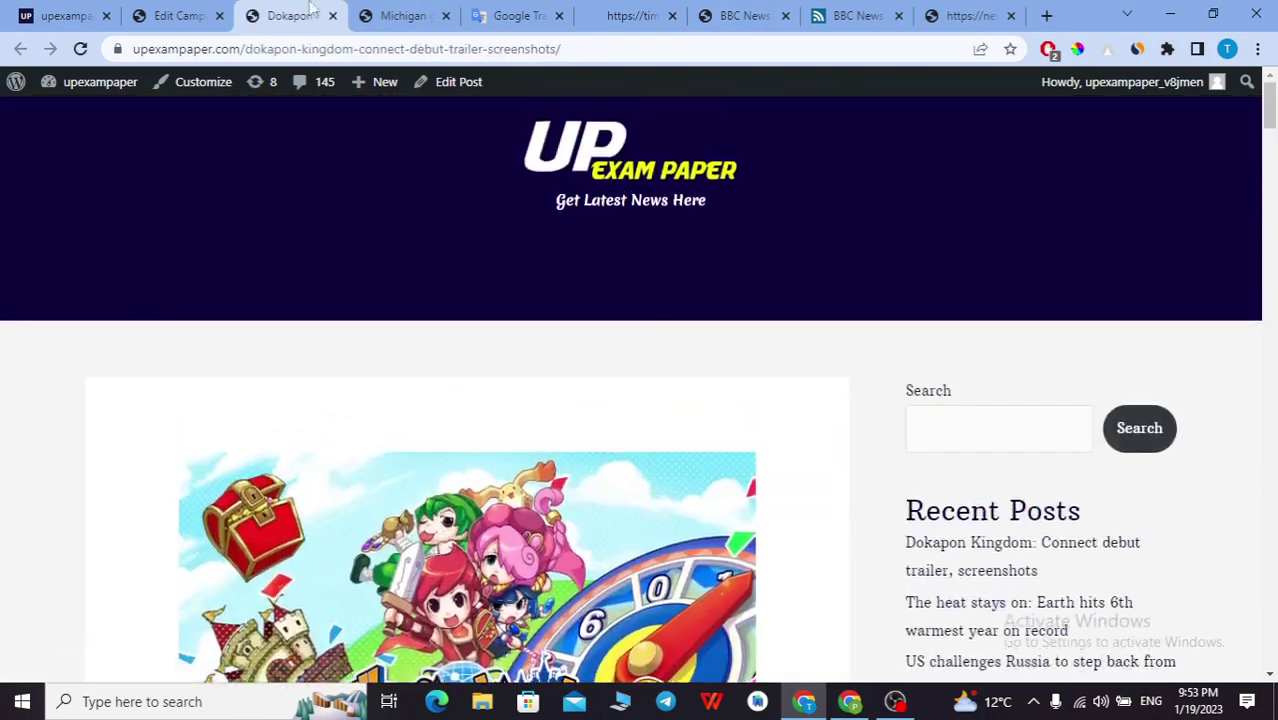
- Run the news campaign again and open its latest post, about the Apple HomePod, in a new tab
{"action": "left_click", "coordinate": [183, 14]}
{"action": "left_click", "coordinate": [210, 402]}
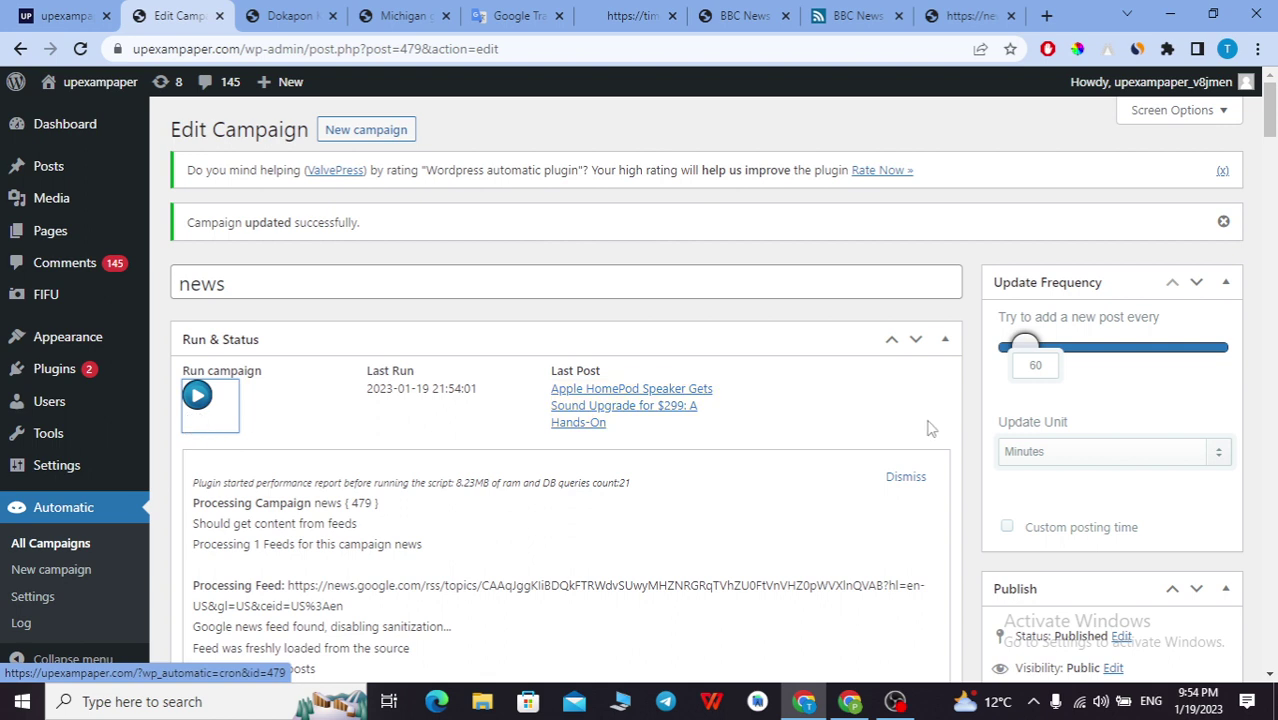
{"action": "left_click_drag", "start_coordinate": [1040, 366], "coordinate": [1016, 368]}
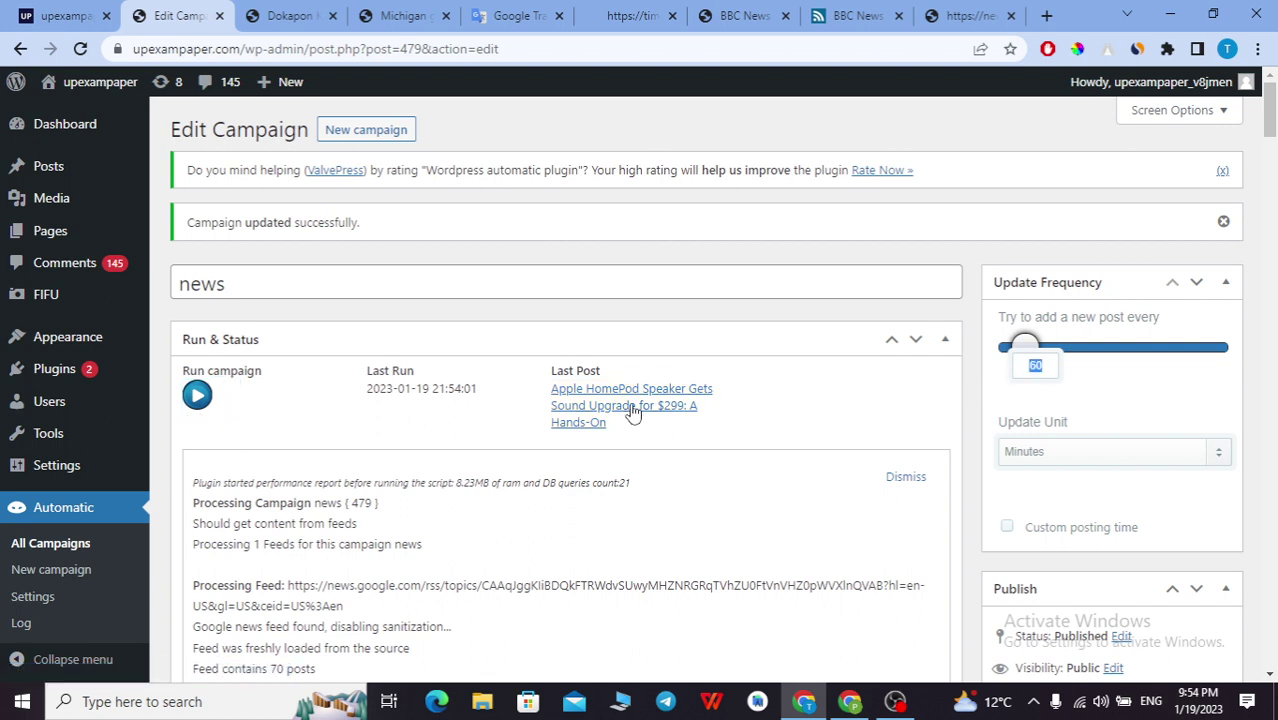
{"action": "right_click", "coordinate": [604, 390]}
{"action": "left_click", "coordinate": [630, 403]}
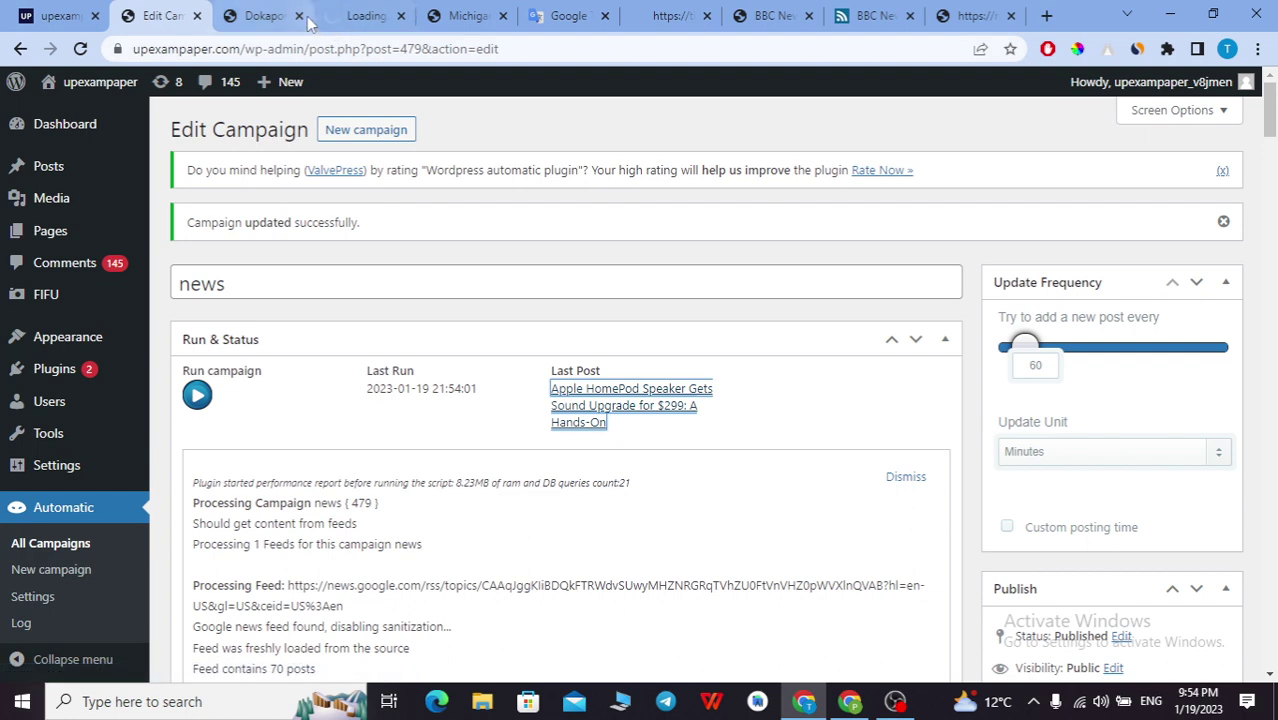
- Close the tabs with the Dokapon Kingdom post, the BBC News feed, the Feedspot page and the Times of India feed
{"action": "left_click", "coordinate": [258, 15]}
{"action": "left_click", "coordinate": [298, 15]}
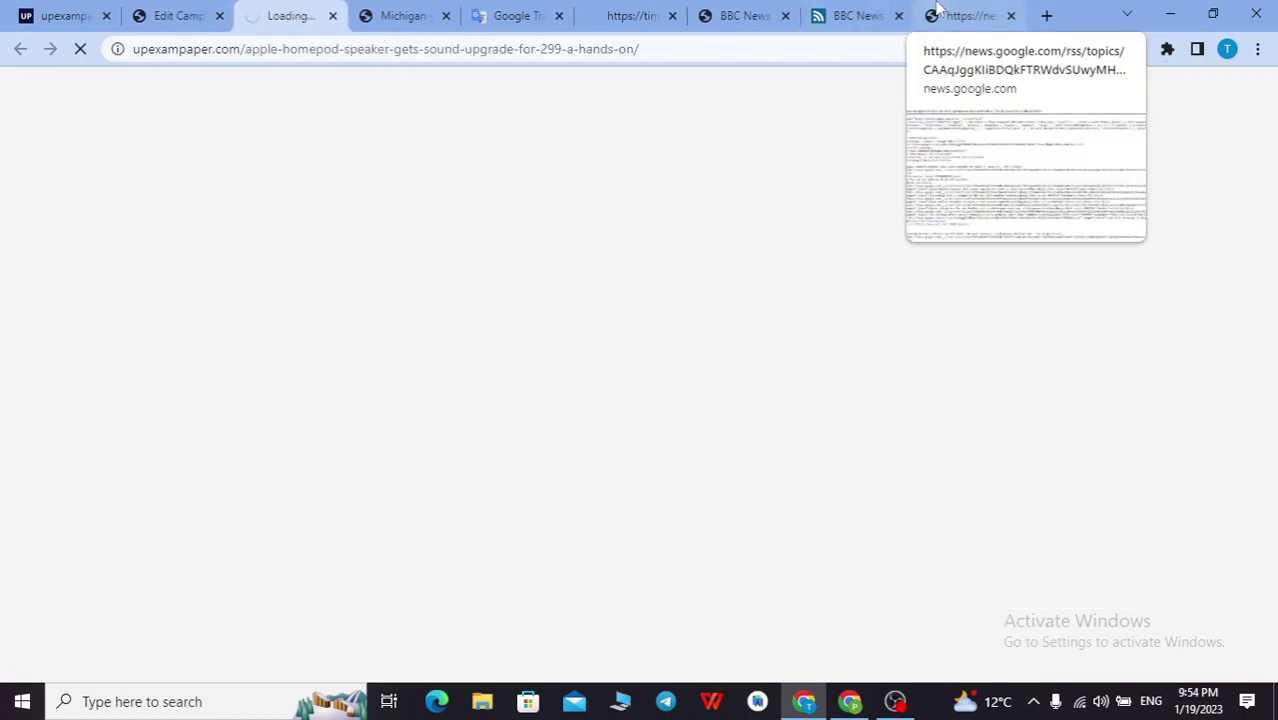
{"action": "left_click", "coordinate": [855, 14]}
{"action": "left_click", "coordinate": [708, 12]}
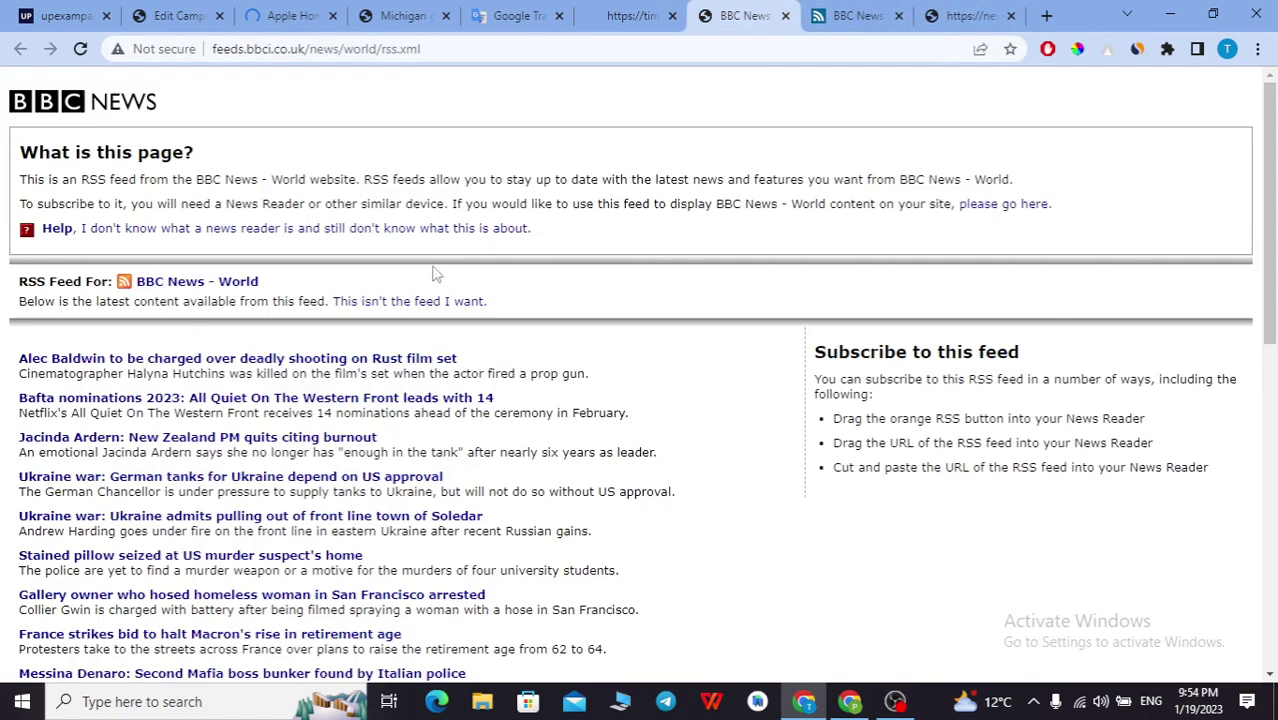
{"action": "left_click", "coordinate": [786, 16]}
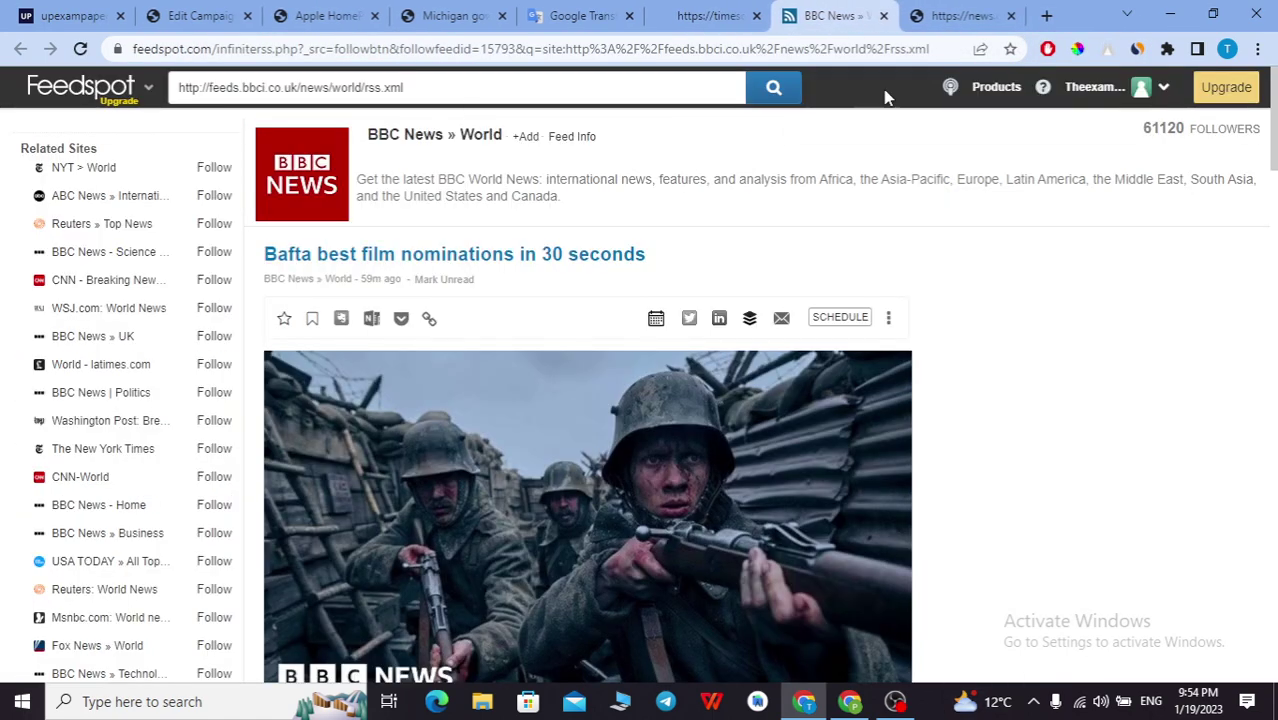
{"action": "scroll", "coordinate": [108, 515], "scroll_direction": "down", "scroll_amount": 3}
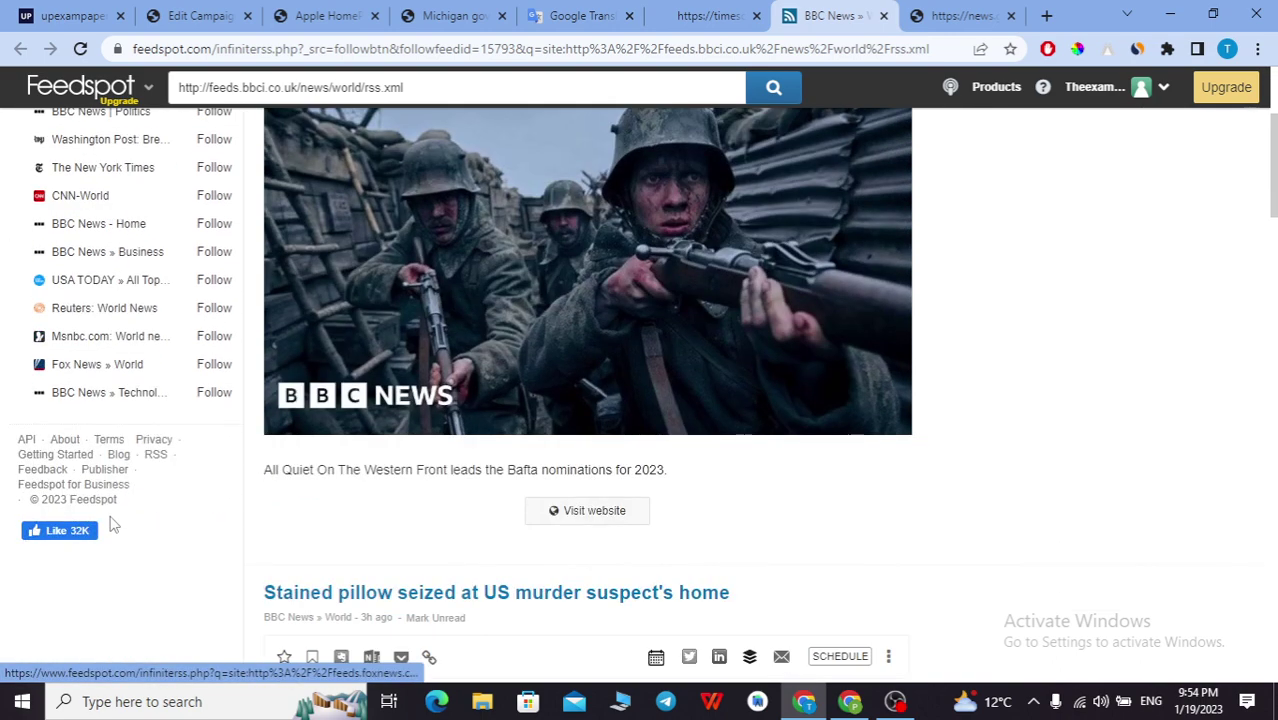
{"action": "scroll", "coordinate": [100, 320], "scroll_direction": "up", "scroll_amount": 3}
{"action": "left_click", "coordinate": [707, 16]}
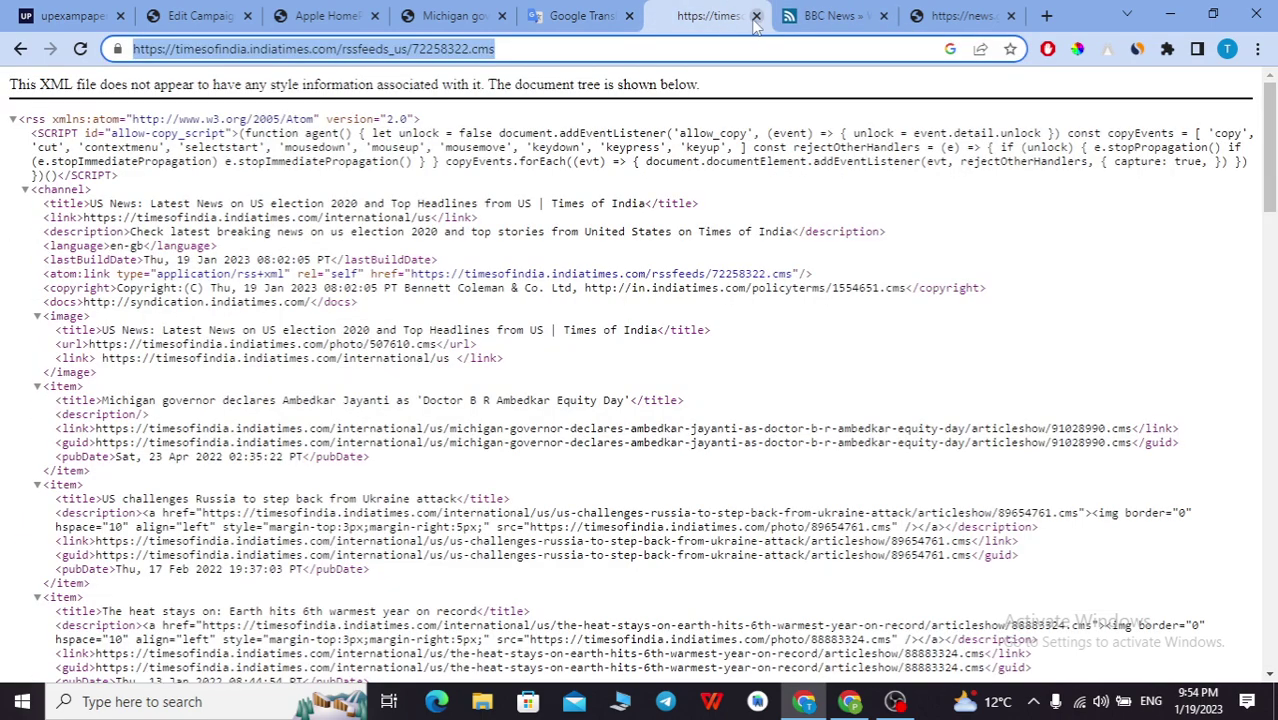
{"action": "left_click", "coordinate": [757, 16]}
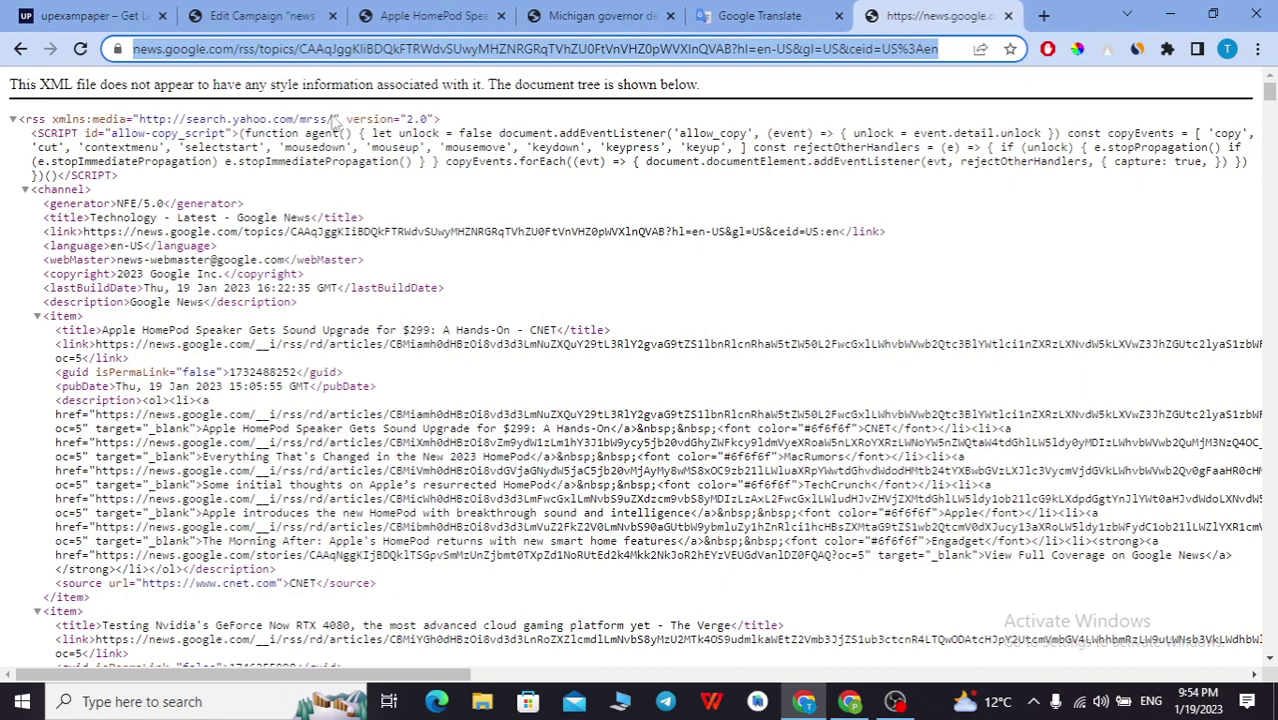
- Close the Apple HomePod and Michigan governor post tabs, and dismiss the update notice in the campaign editor
{"action": "left_click", "coordinate": [440, 18]}
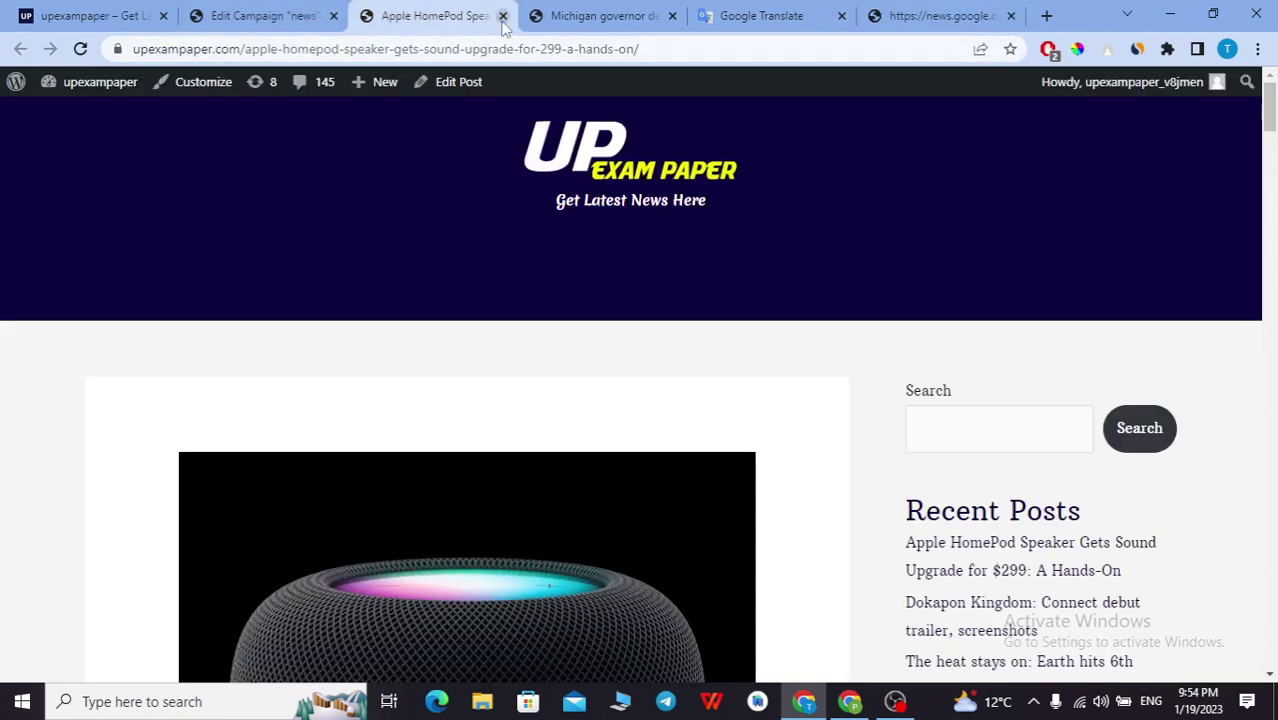
{"action": "left_click", "coordinate": [503, 16]}
{"action": "left_click", "coordinate": [503, 16]}
{"action": "left_click", "coordinate": [300, 10]}
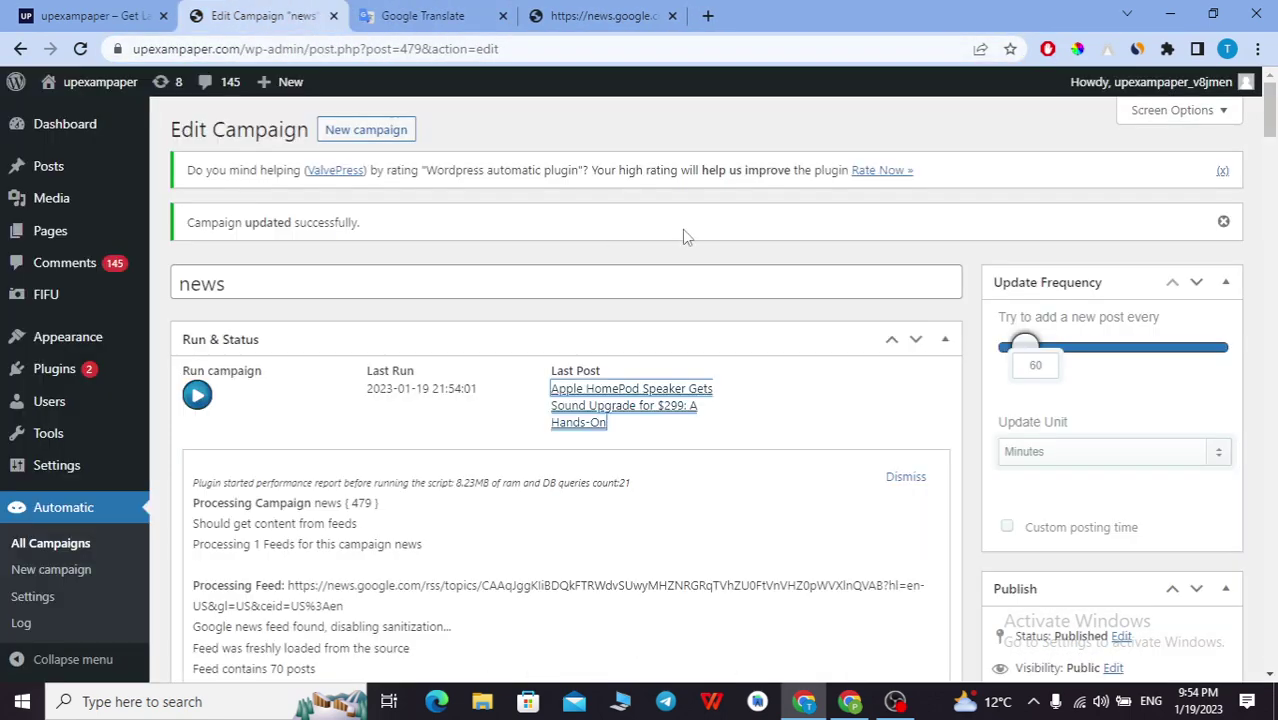
{"action": "left_click", "coordinate": [1222, 224]}
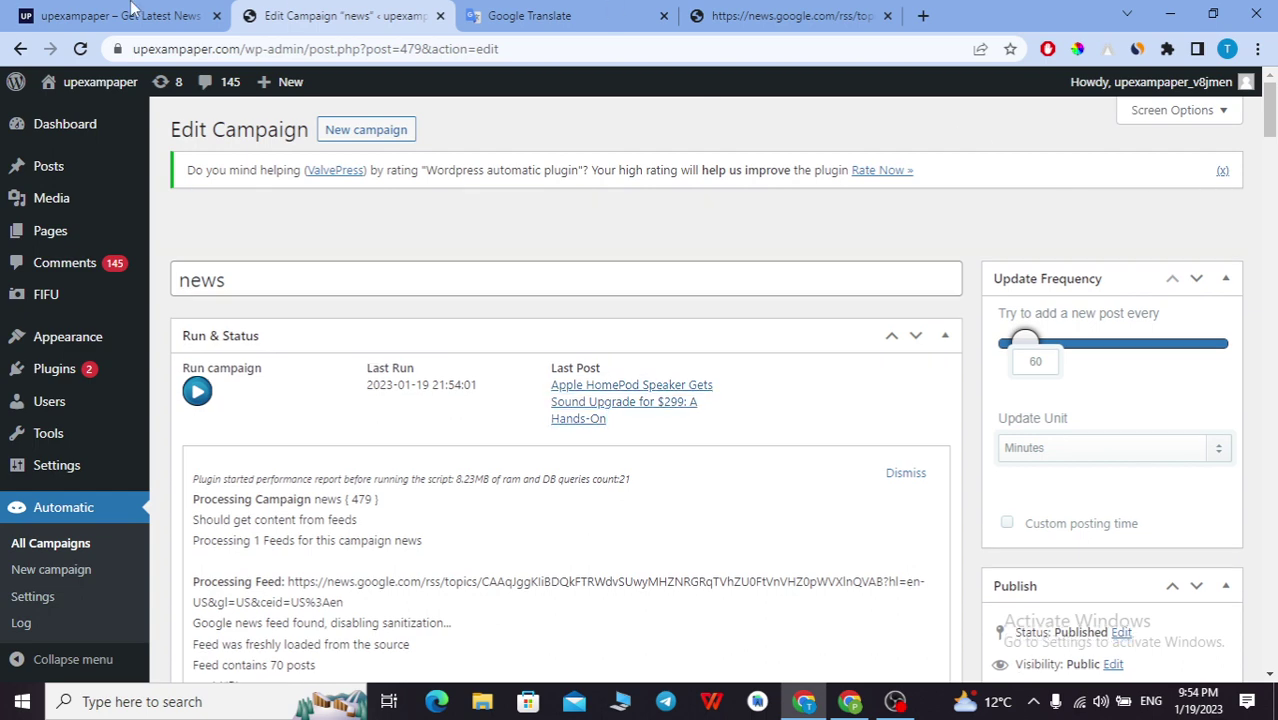
- Reload the site's home page and look over the automatically published news posts
{"action": "left_click", "coordinate": [120, 15]}
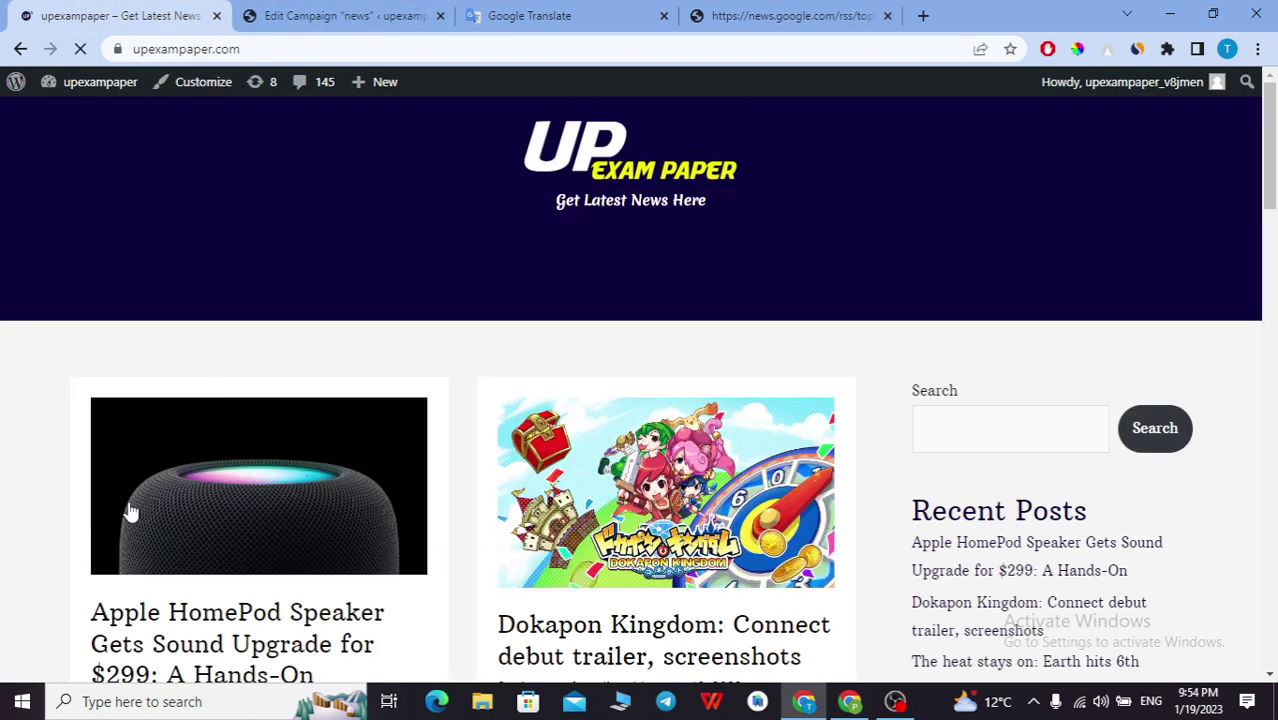
{"action": "scroll", "coordinate": [587, 334], "scroll_direction": "down", "scroll_amount": 3}
{"action": "scroll", "coordinate": [186, 326], "scroll_direction": "down", "scroll_amount": 10}
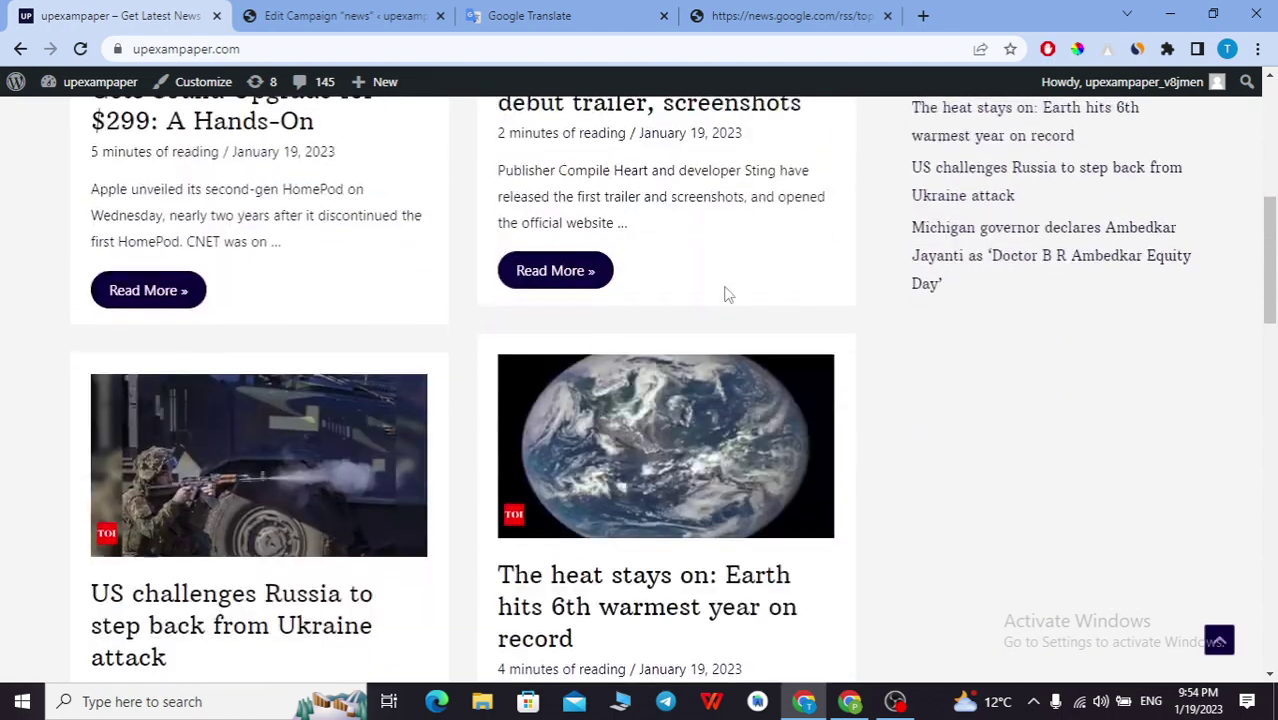
{"action": "scroll", "coordinate": [690, 396], "scroll_direction": "down", "scroll_amount": 2}
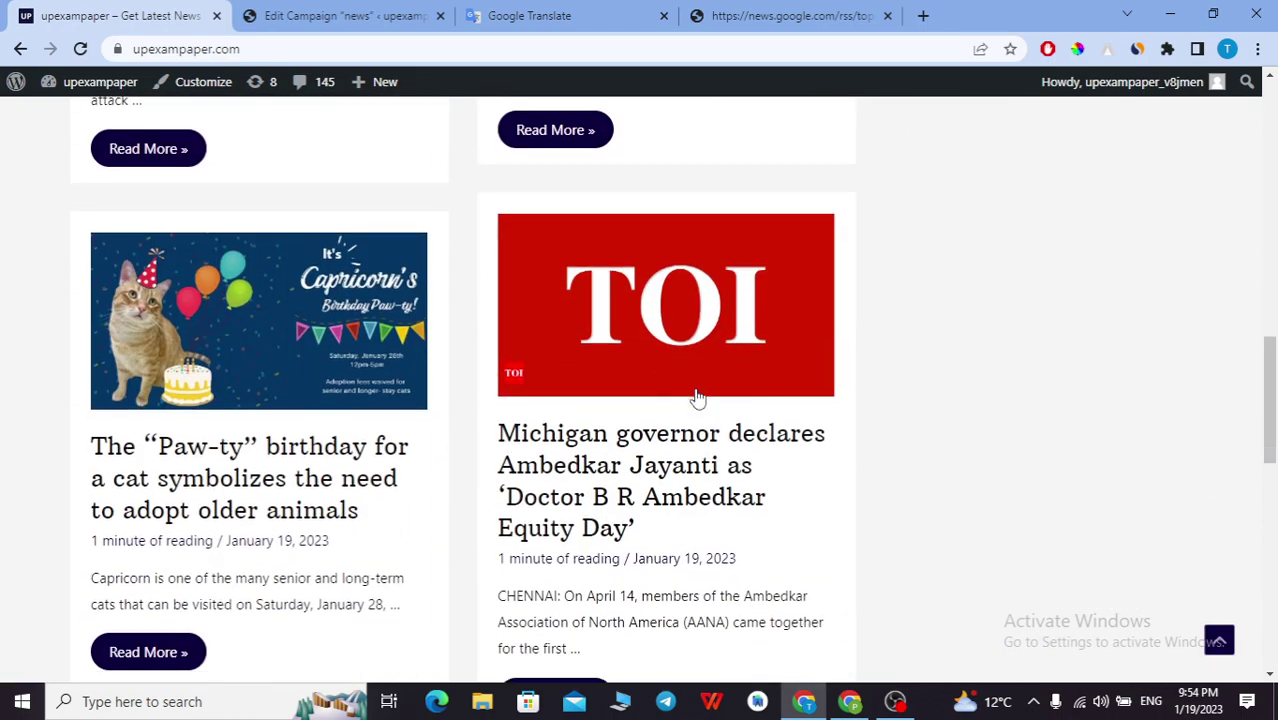
{"action": "scroll", "coordinate": [234, 288], "scroll_direction": "up", "scroll_amount": 5}
{"action": "scroll", "coordinate": [550, 348], "scroll_direction": "up", "scroll_amount": 15}
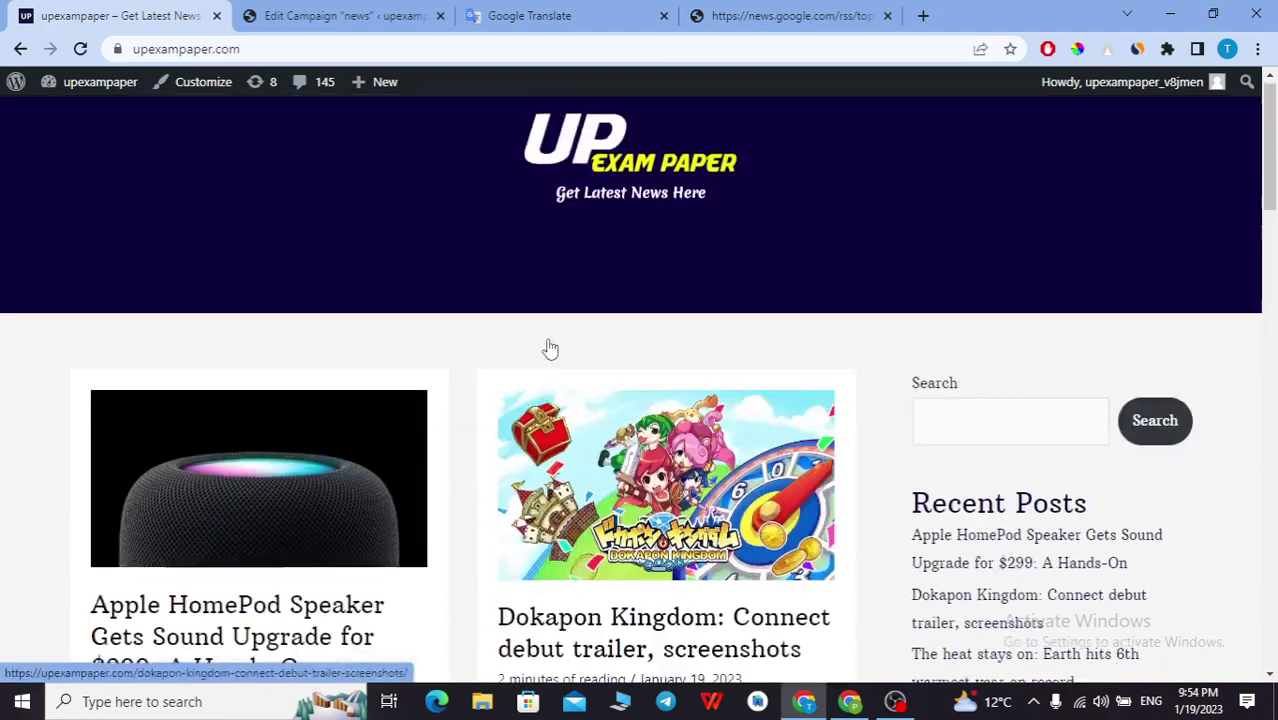
- Return to the news campaign and review its feed source, title extraction and content extraction settings
{"action": "left_click", "coordinate": [378, 12]}
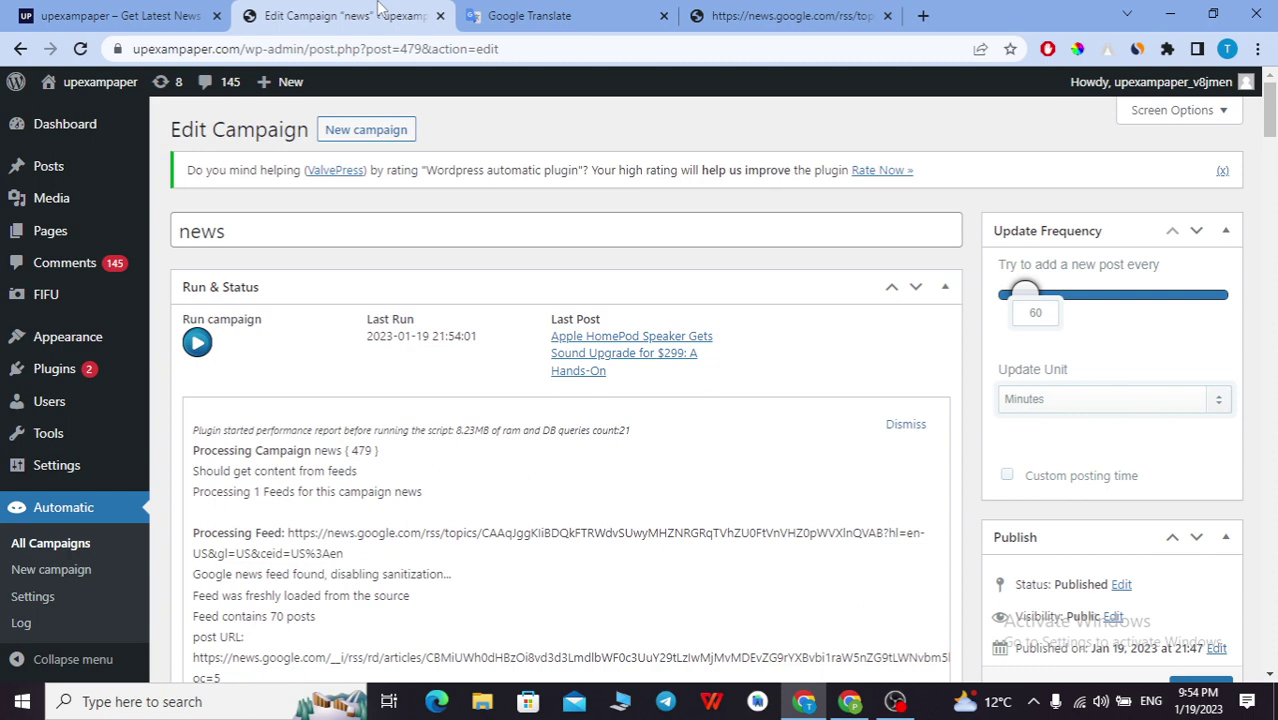
{"action": "left_click", "coordinate": [106, 12]}
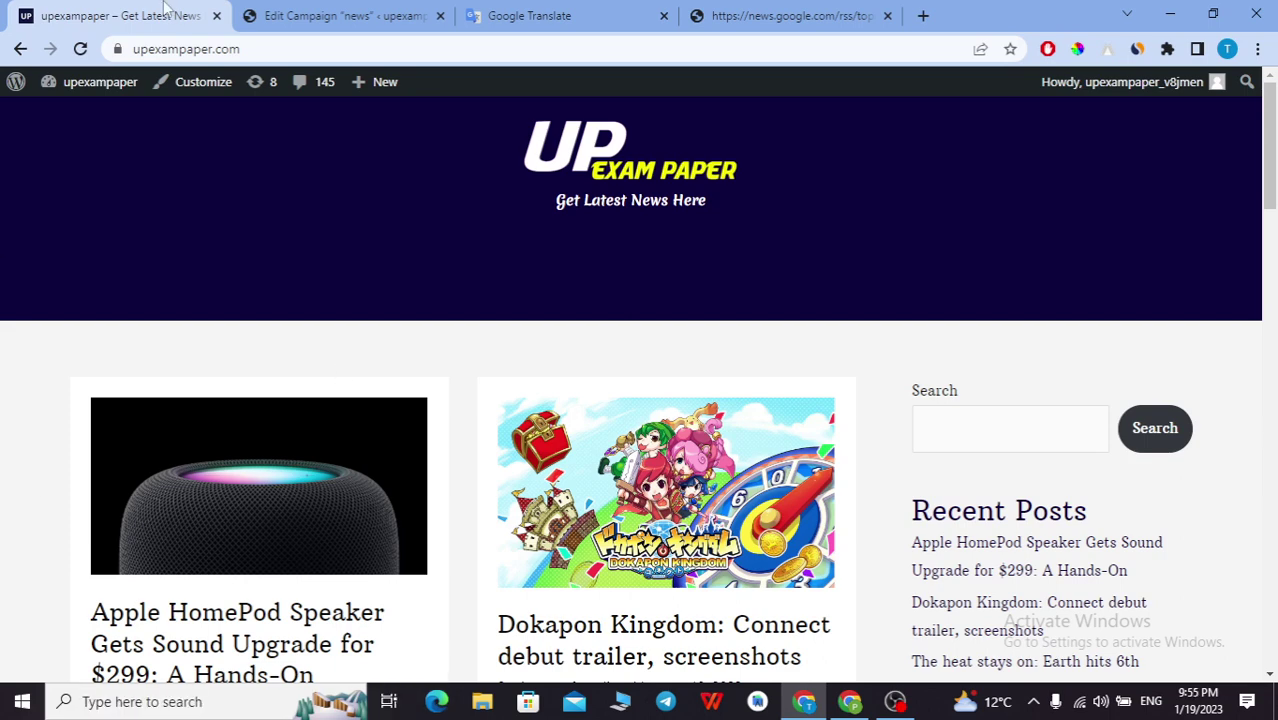
{"action": "left_click", "coordinate": [323, 12]}
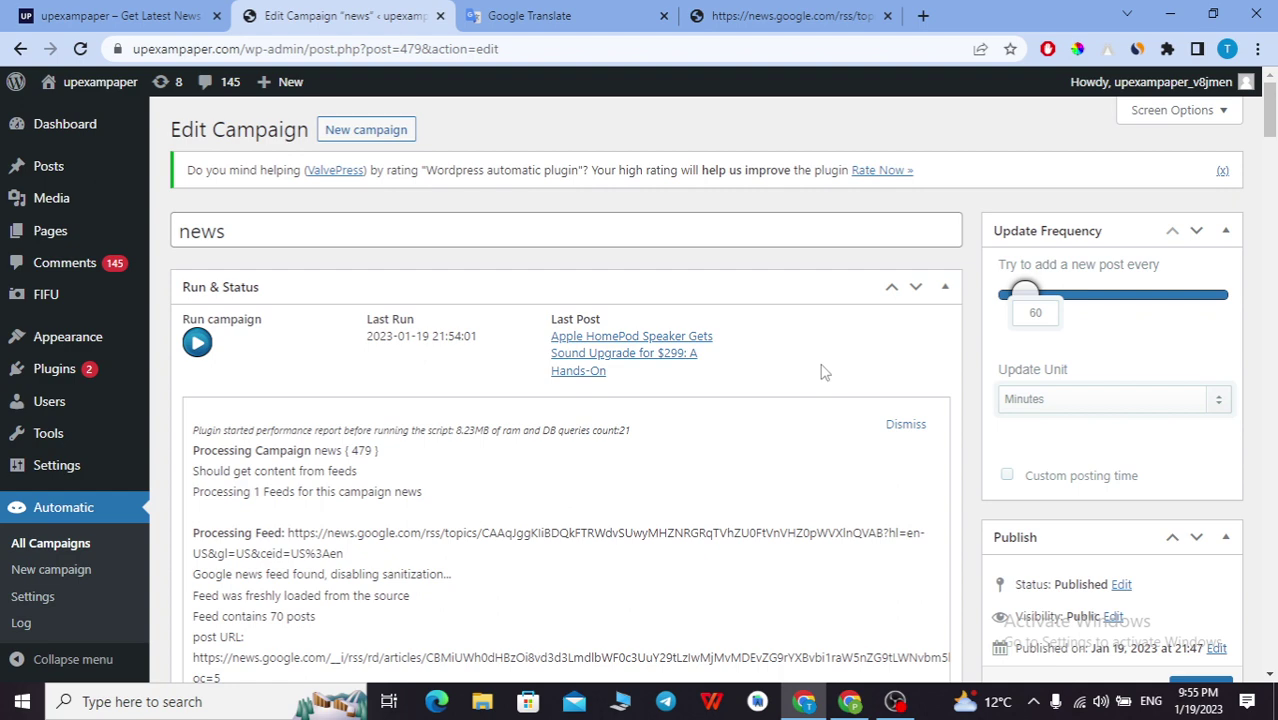
{"action": "scroll", "coordinate": [700, 350], "scroll_direction": "down", "scroll_amount": 15}
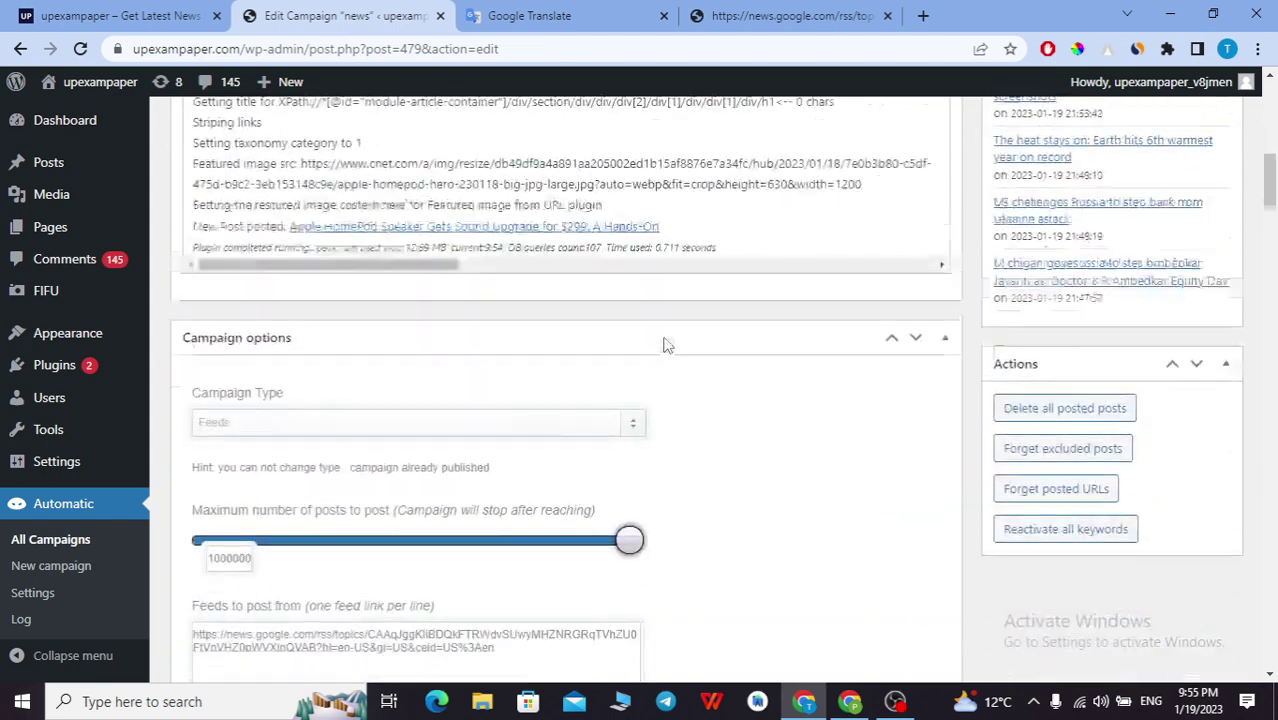
{"action": "left_click", "coordinate": [435, 464]}
{"action": "scroll", "coordinate": [490, 400], "scroll_direction": "down", "scroll_amount": 3}
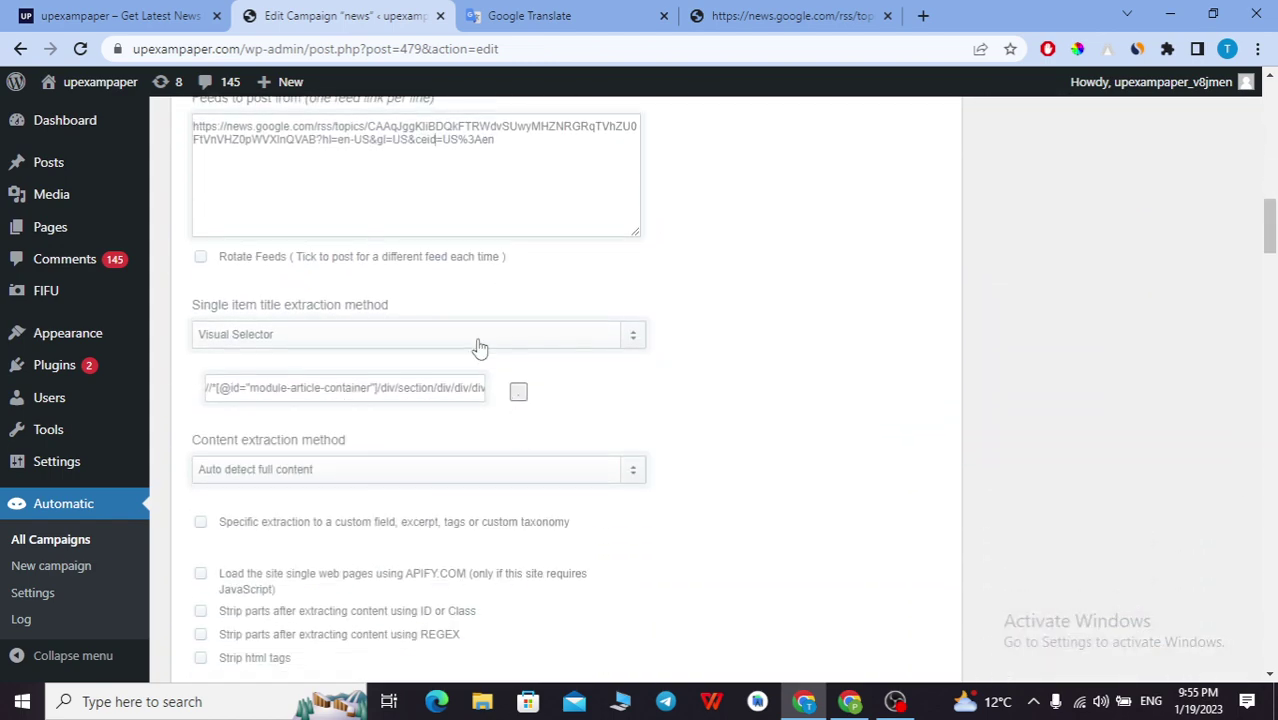
{"action": "scroll", "coordinate": [580, 341], "scroll_direction": "up", "scroll_amount": 1}
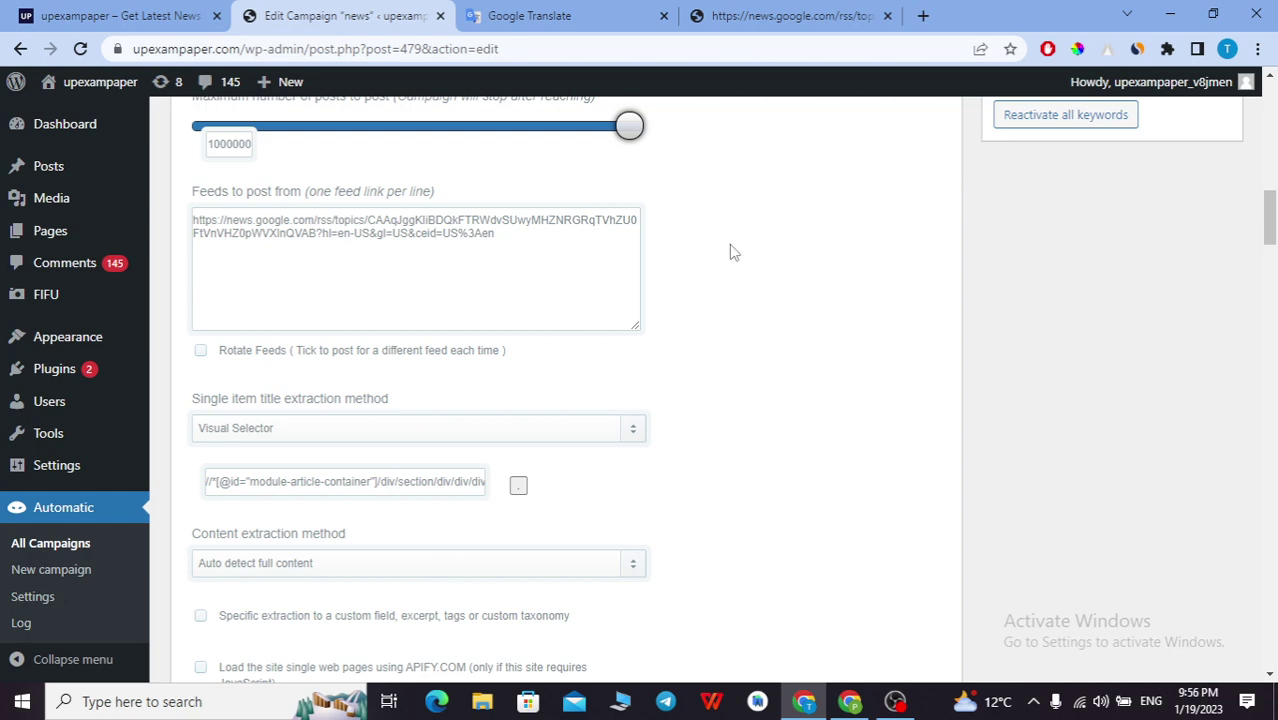
- Switch to the browser window with the YouTube channel page and highlight the channel's name
{"action": "left_click", "coordinate": [850, 701]}
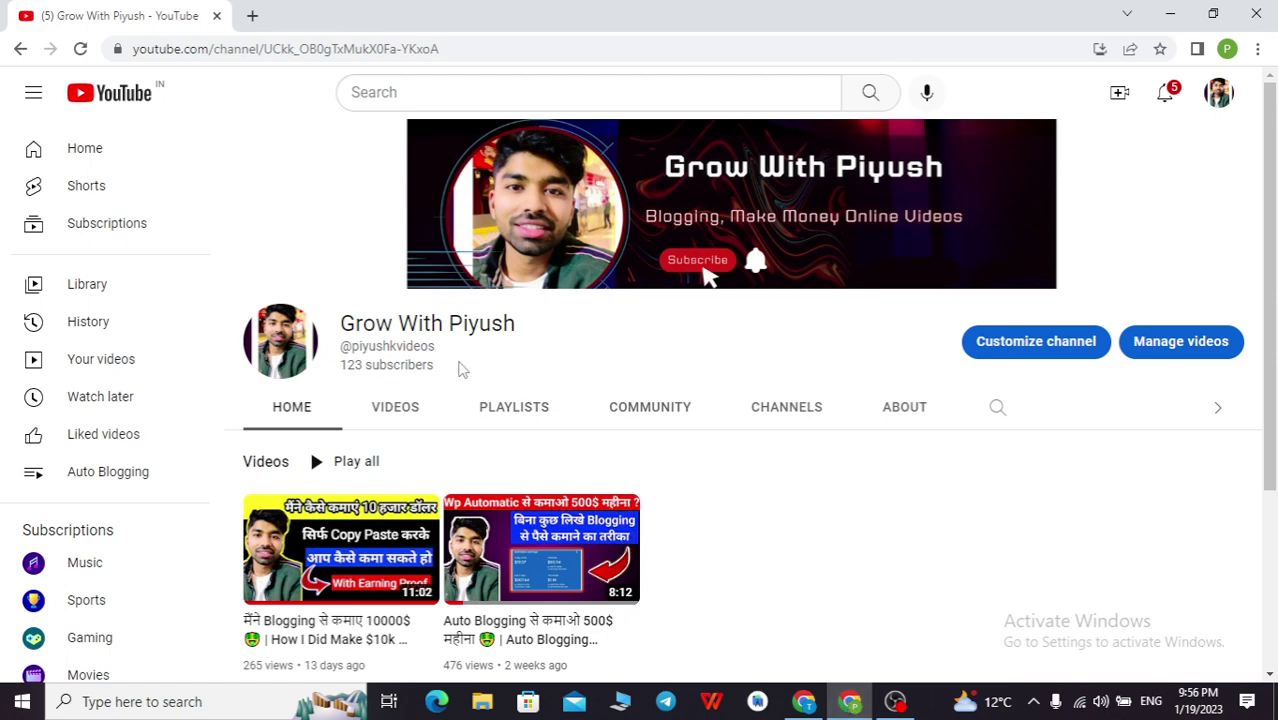
{"action": "left_click_drag", "start_coordinate": [516, 330], "coordinate": [338, 328]}
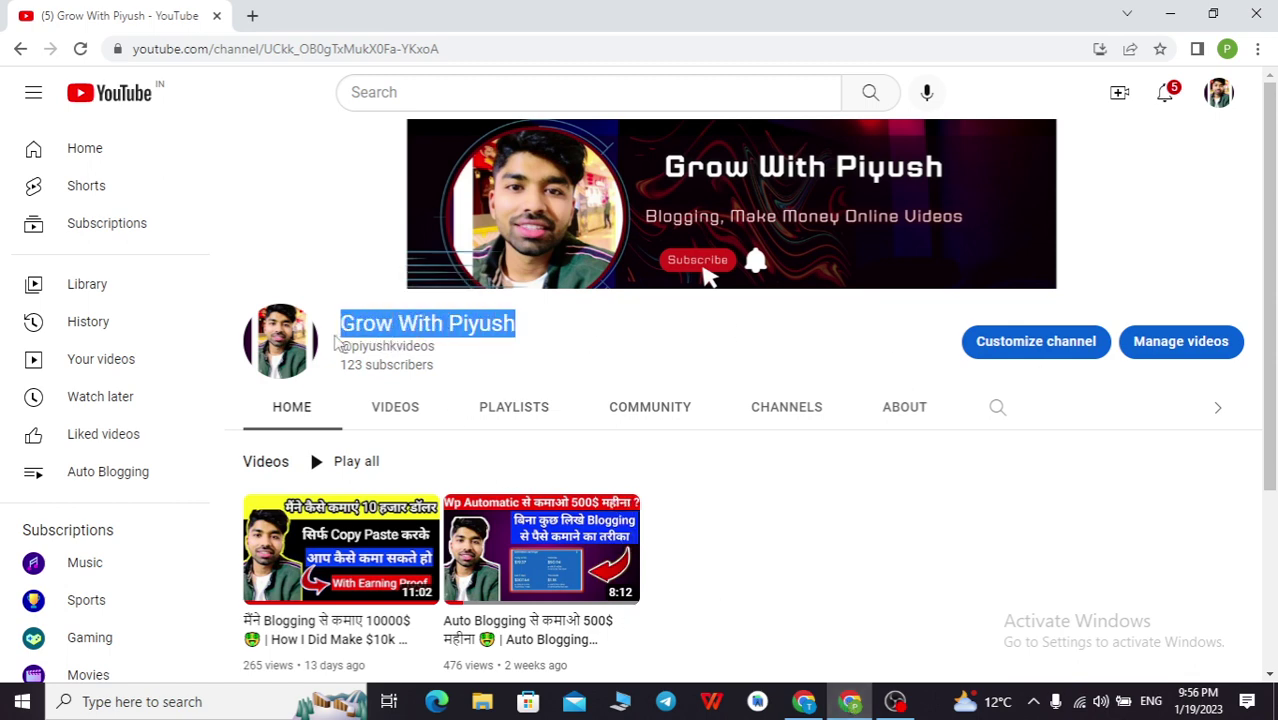